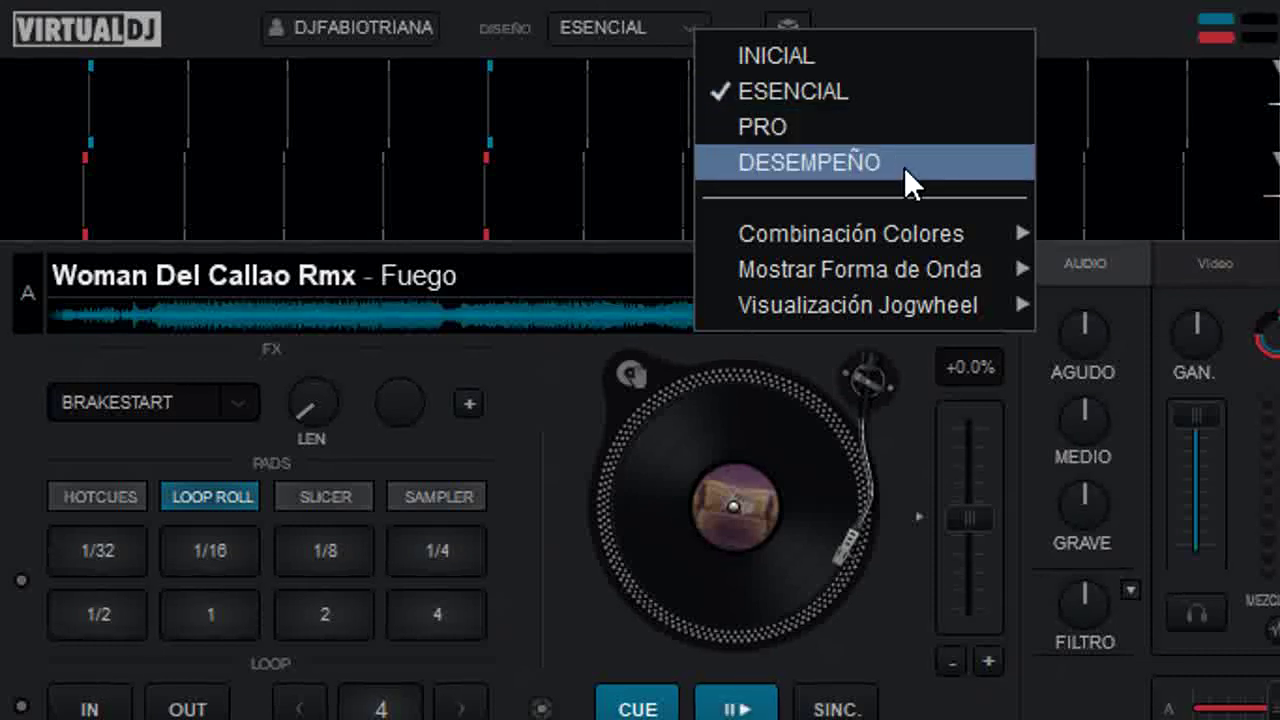
- Open the event scheduler and load the saved "video" schedule
click(835, 53)
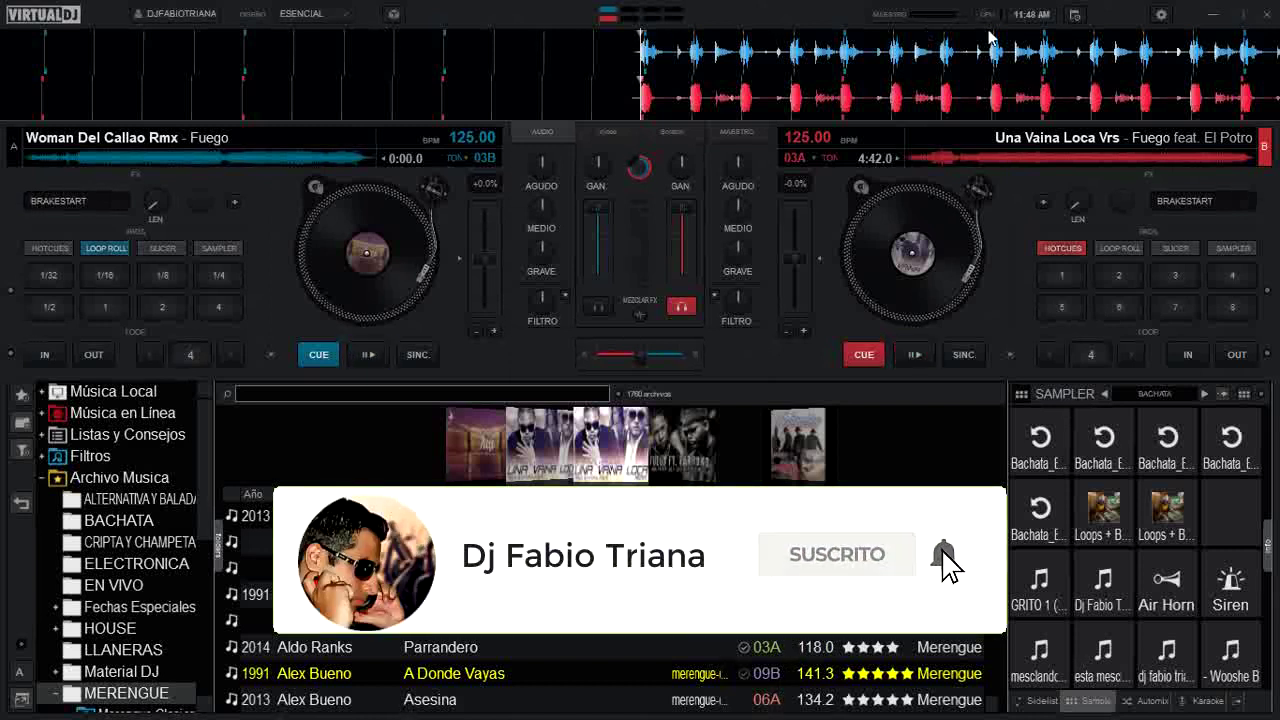
click(1076, 16)
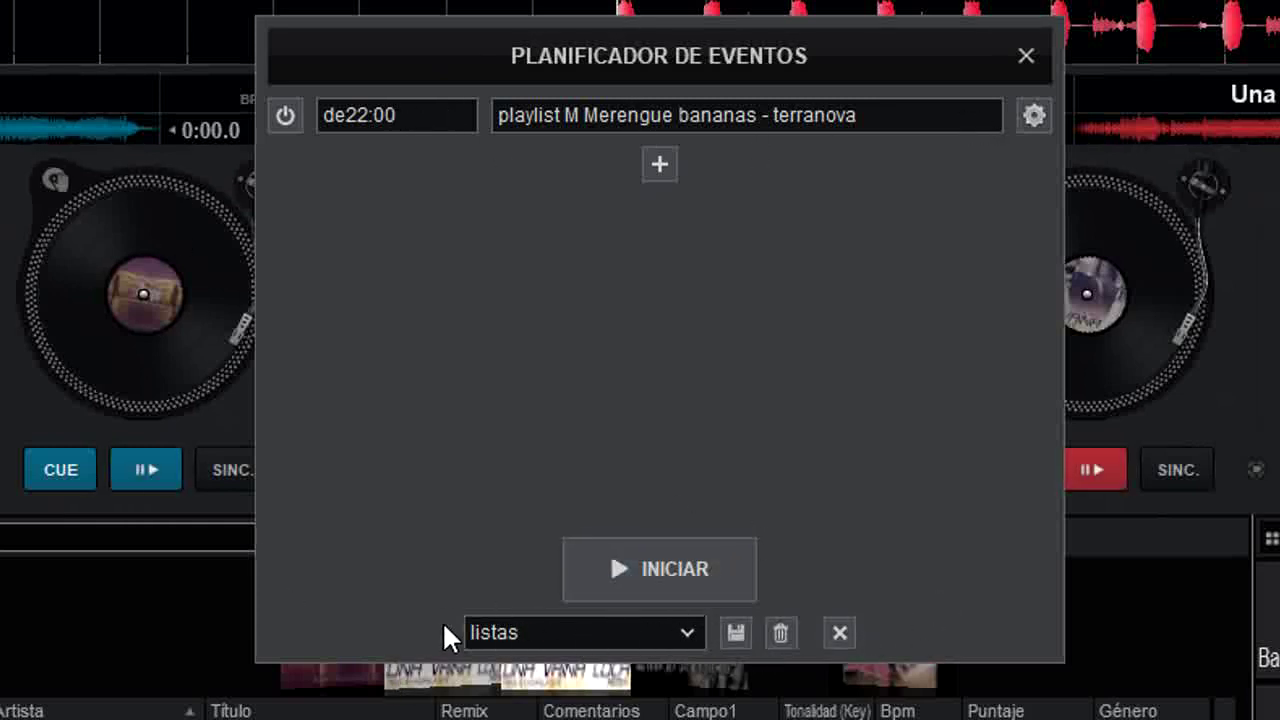
click(687, 632)
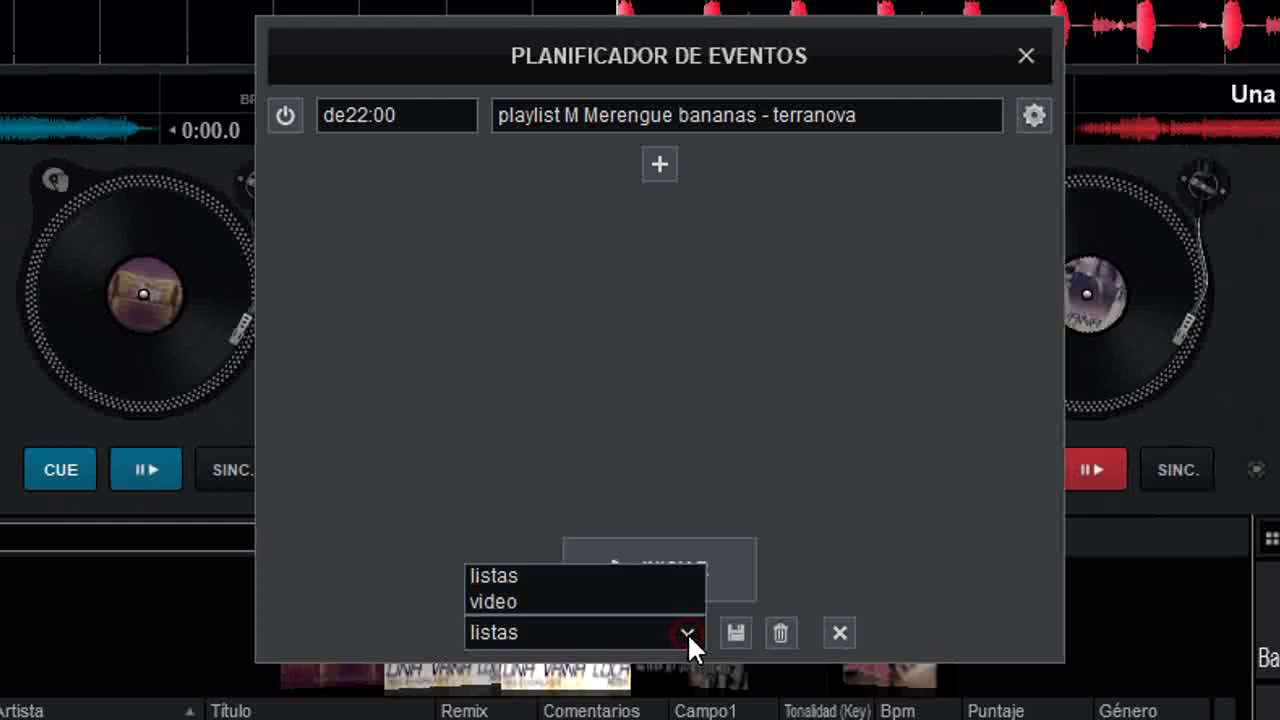
click(605, 601)
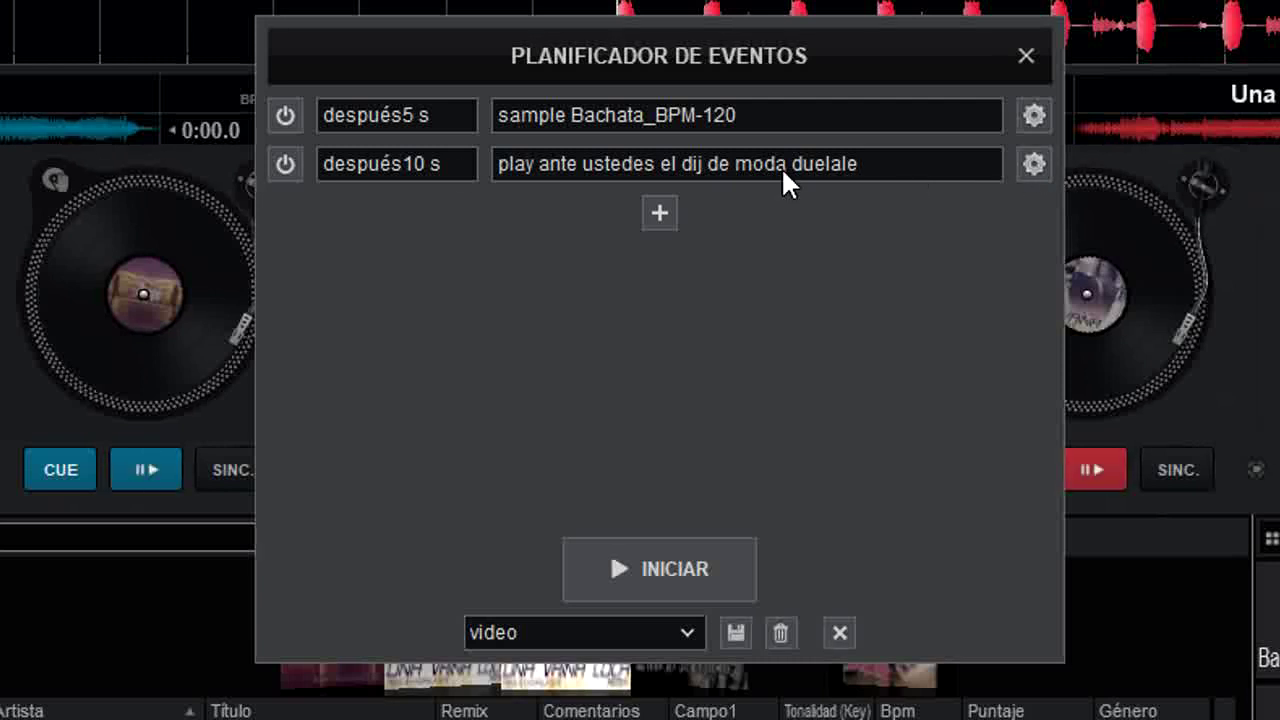
- Switch the sample event and the file playback event on individually, and turn them off again
click(286, 115)
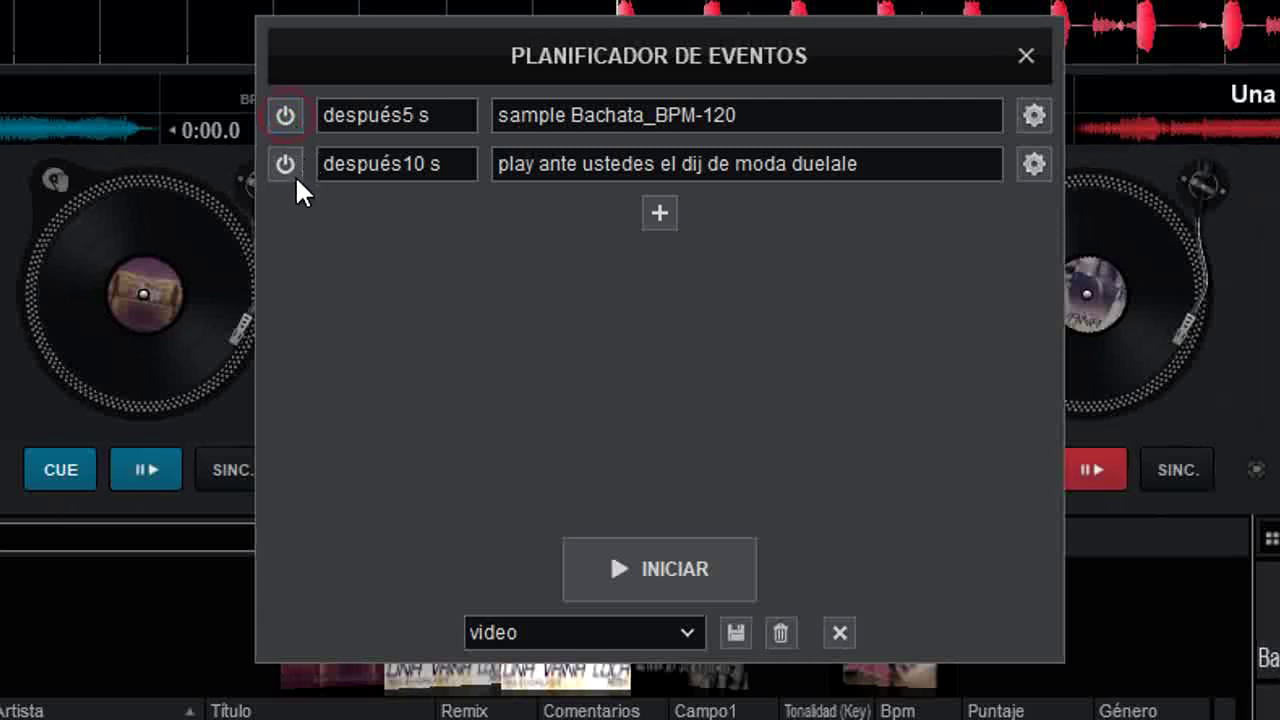
click(286, 164)
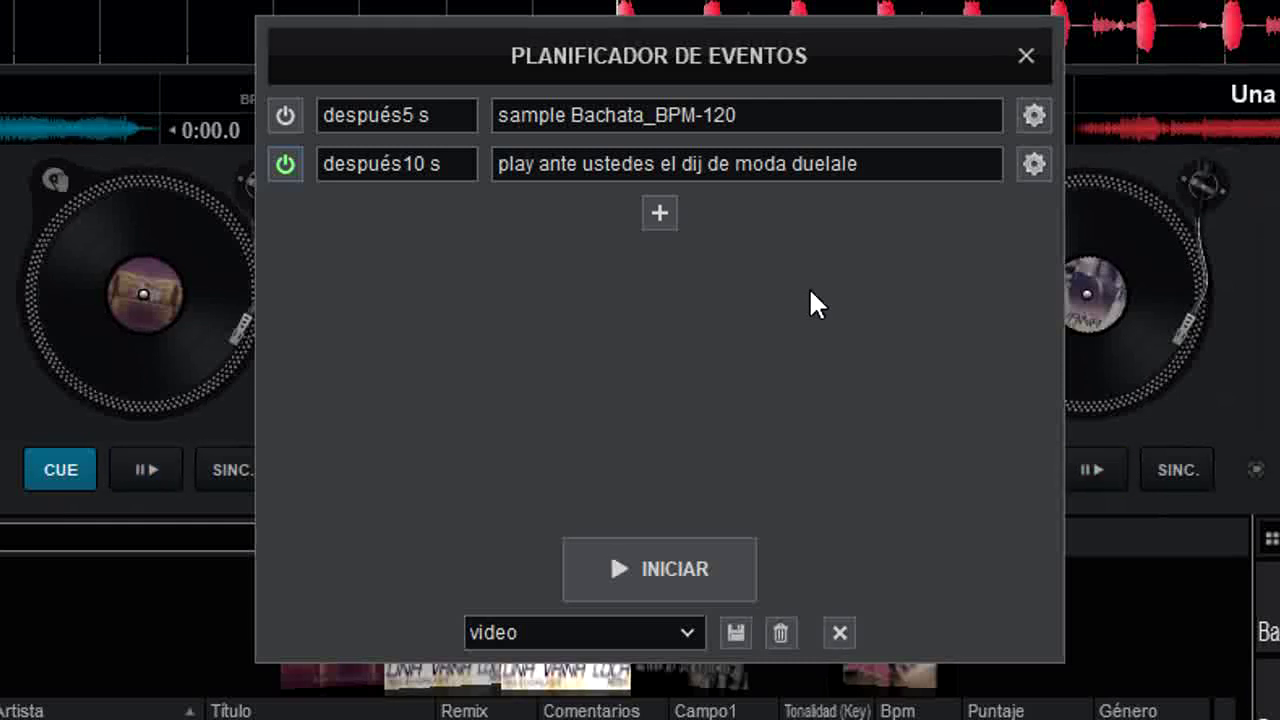
click(283, 161)
- Examine the action and timing settings of the Bachata_BPM-120 sample event and the file playback event without changing them
click(1034, 115)
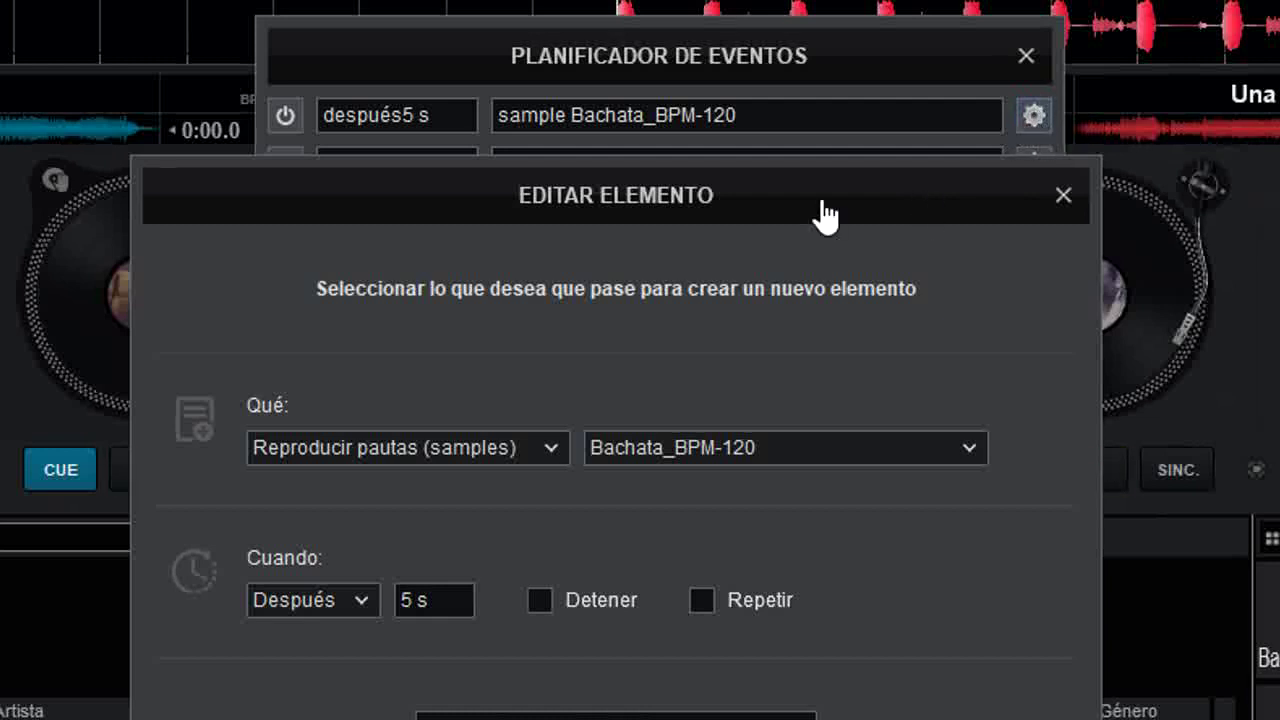
drag(820, 214, 886, 54)
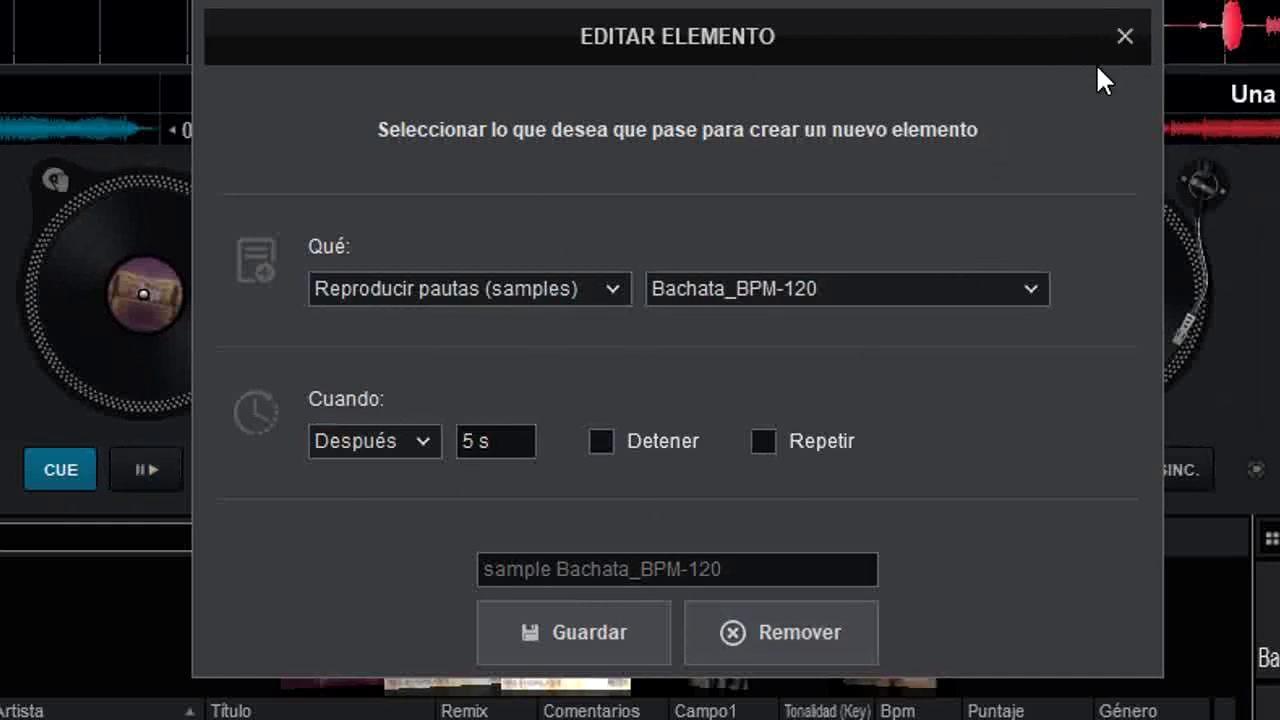
click(1125, 40)
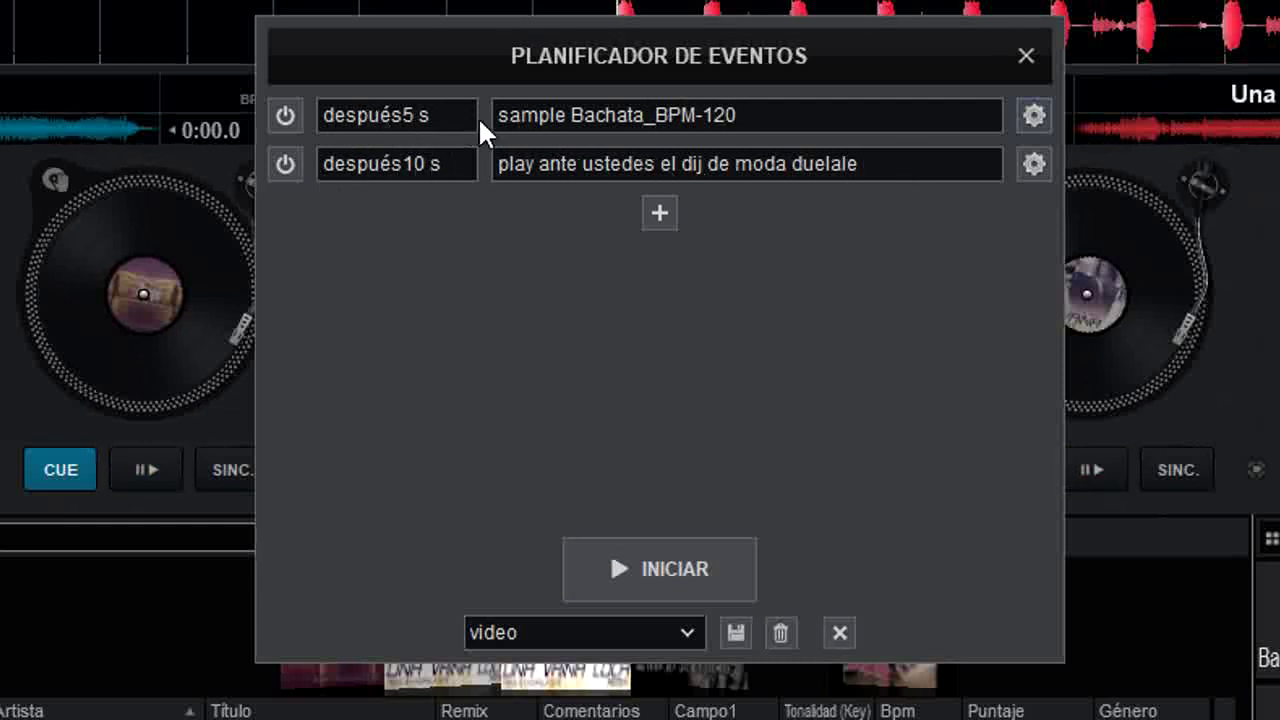
click(1032, 113)
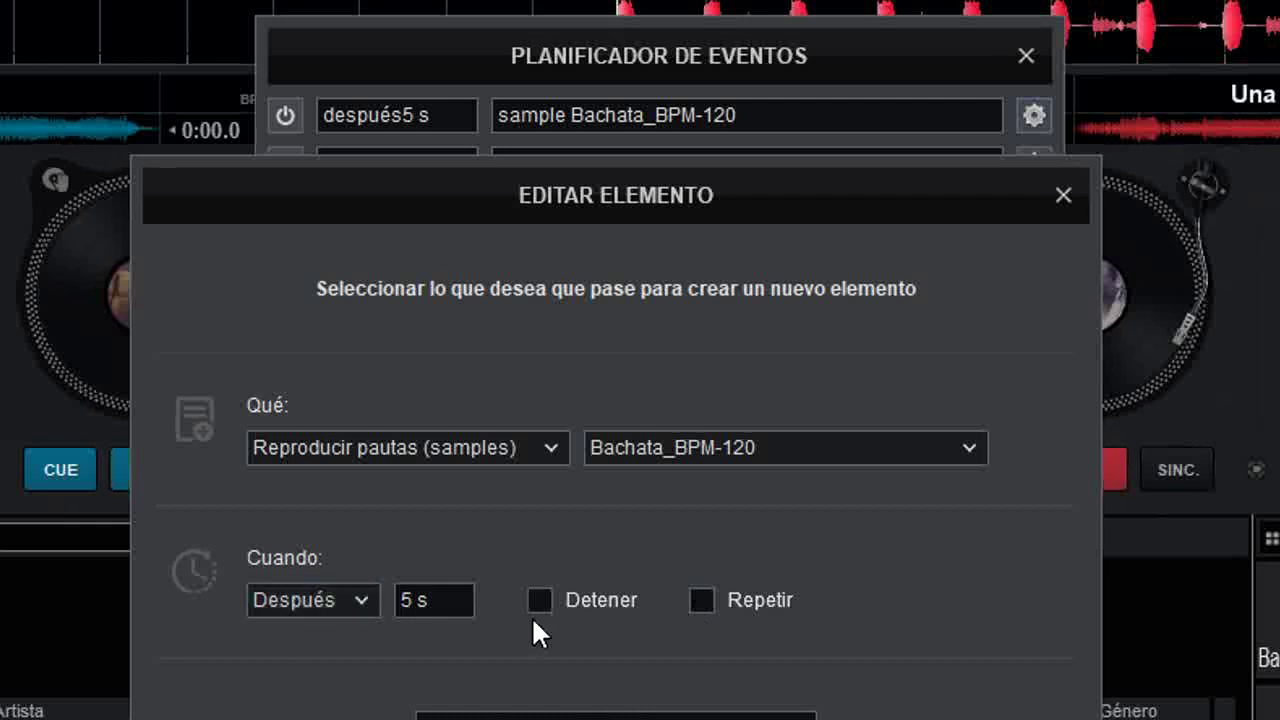
click(1062, 196)
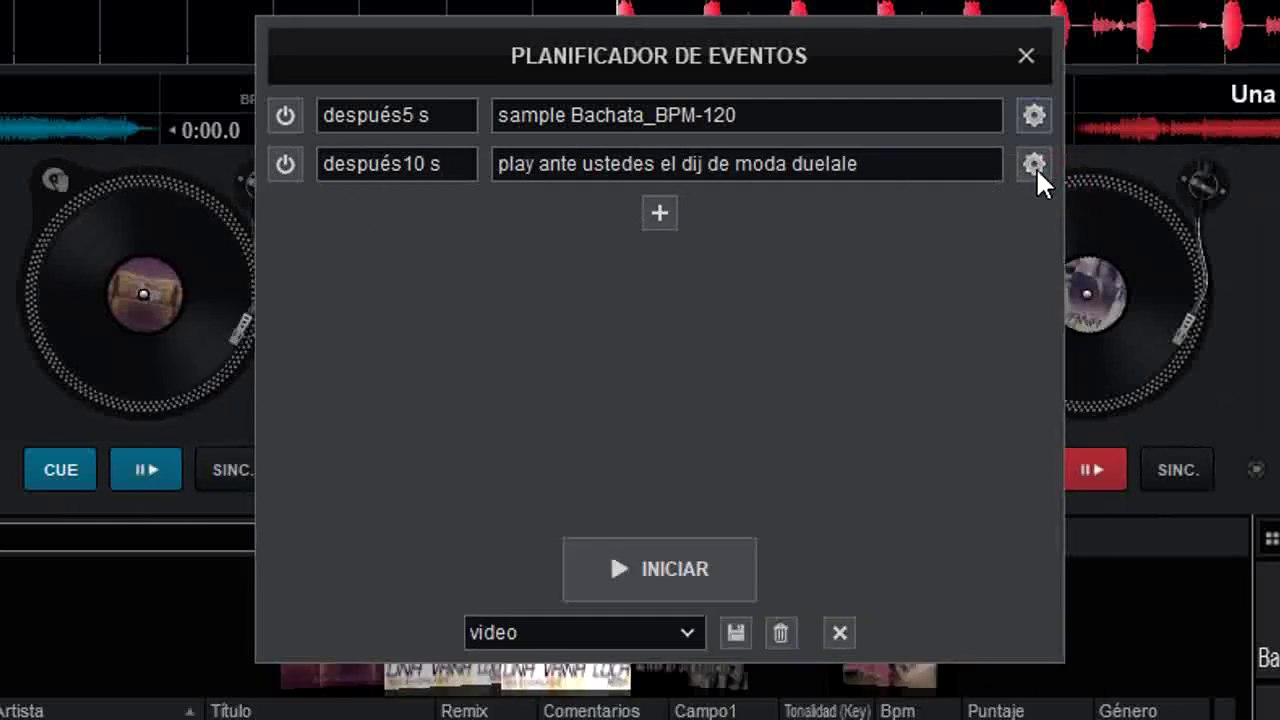
click(1035, 165)
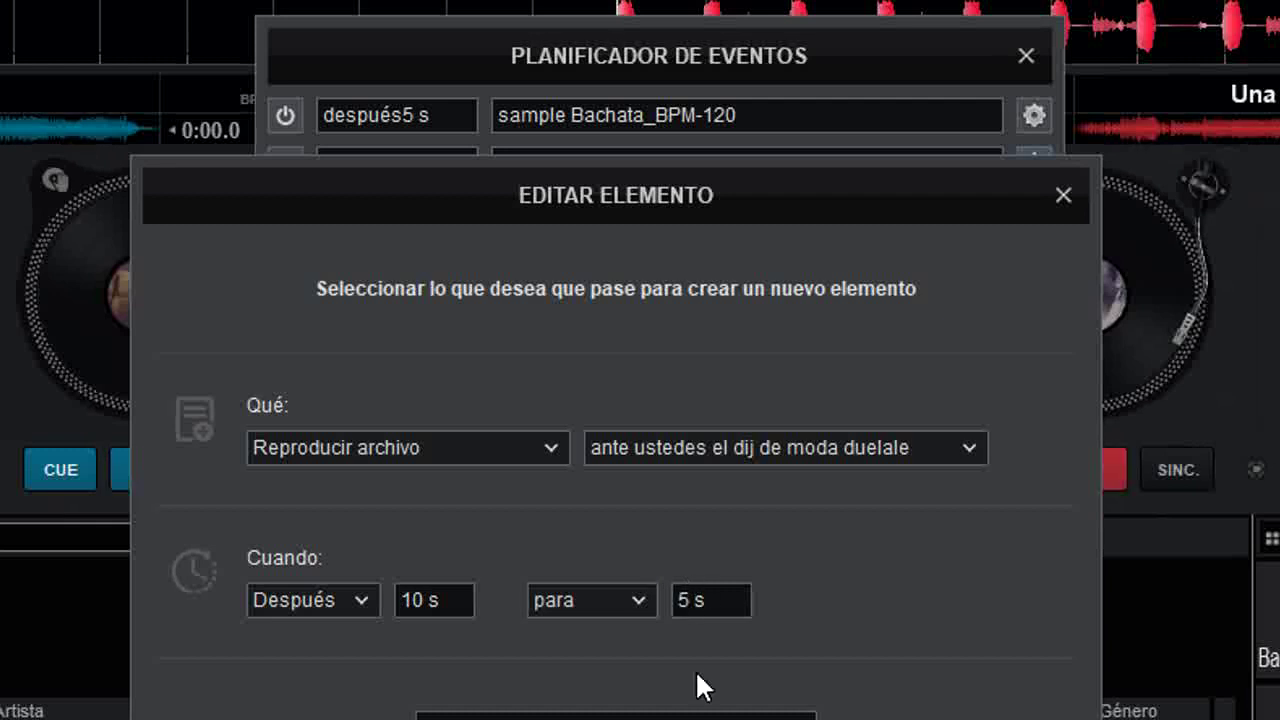
click(1065, 197)
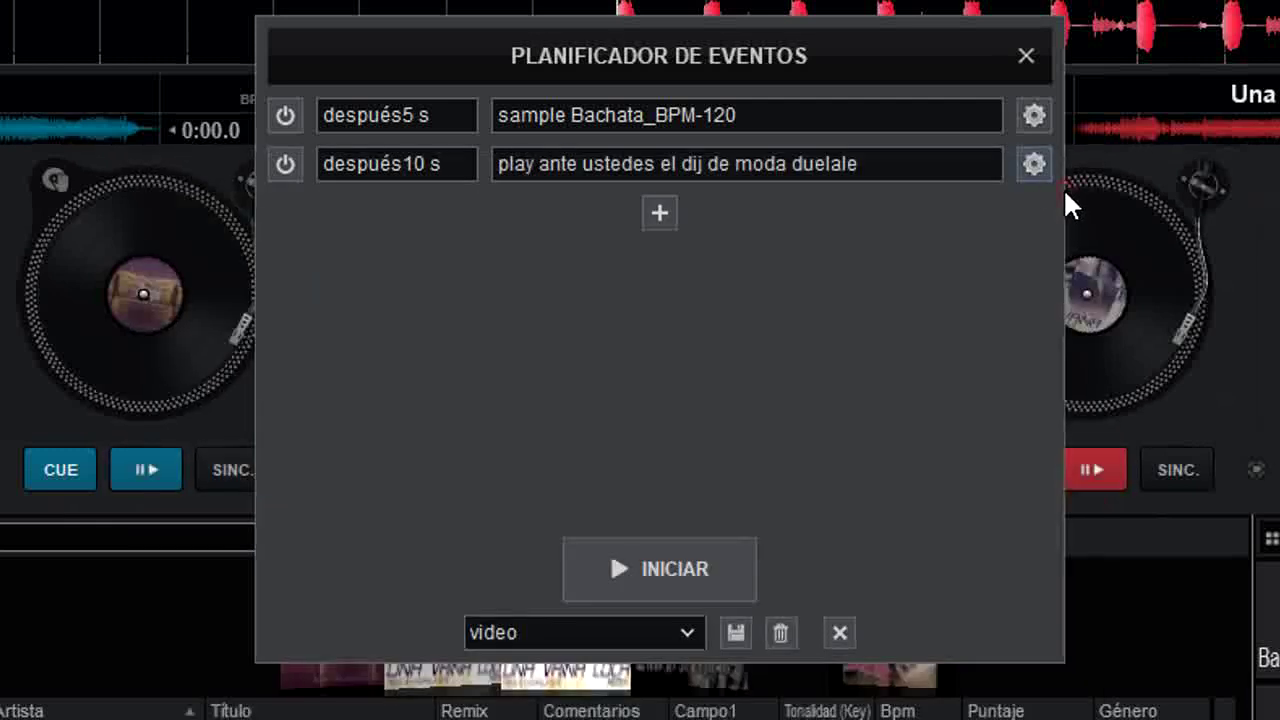
- Run the "video" schedule as a test and stop it
click(651, 564)
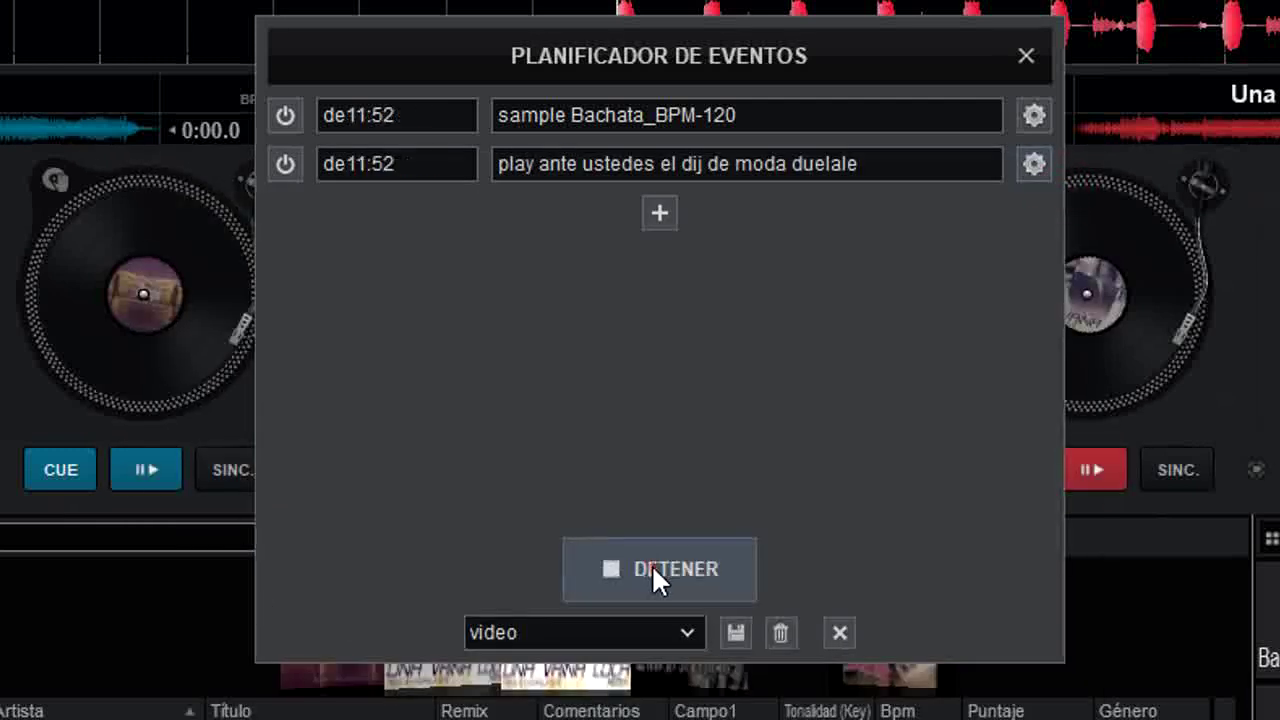
click(651, 564)
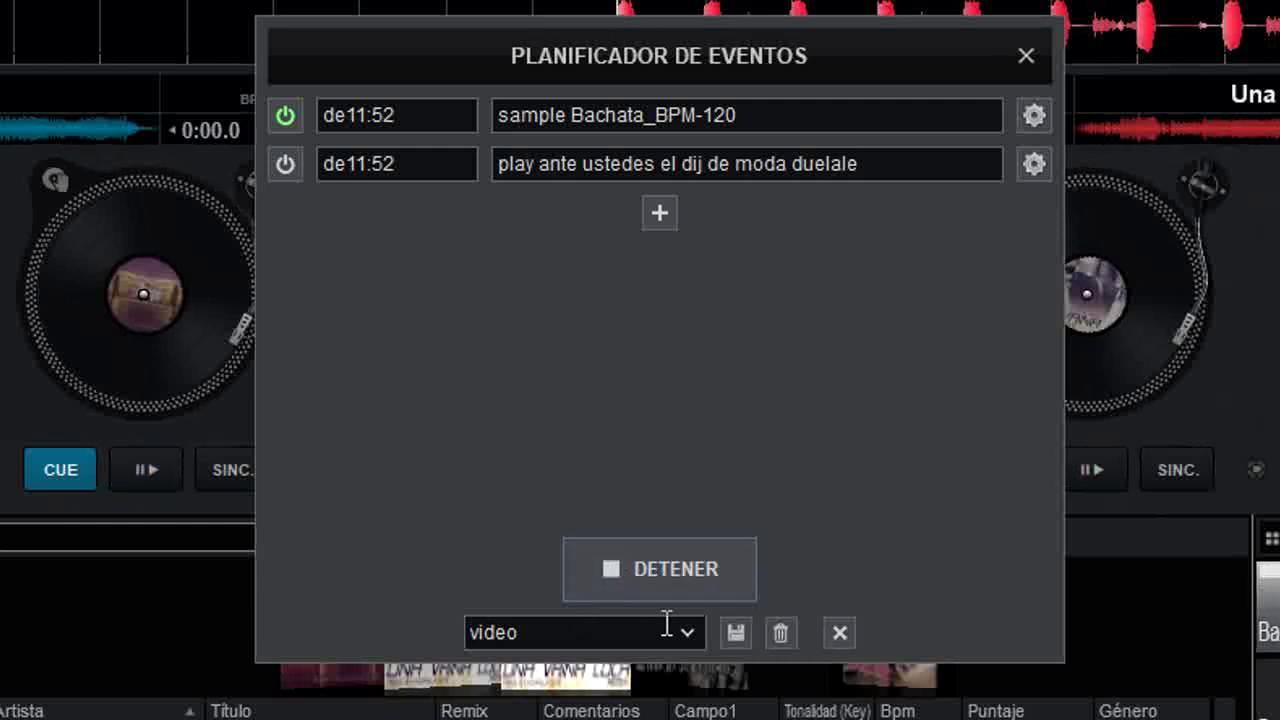
click(682, 571)
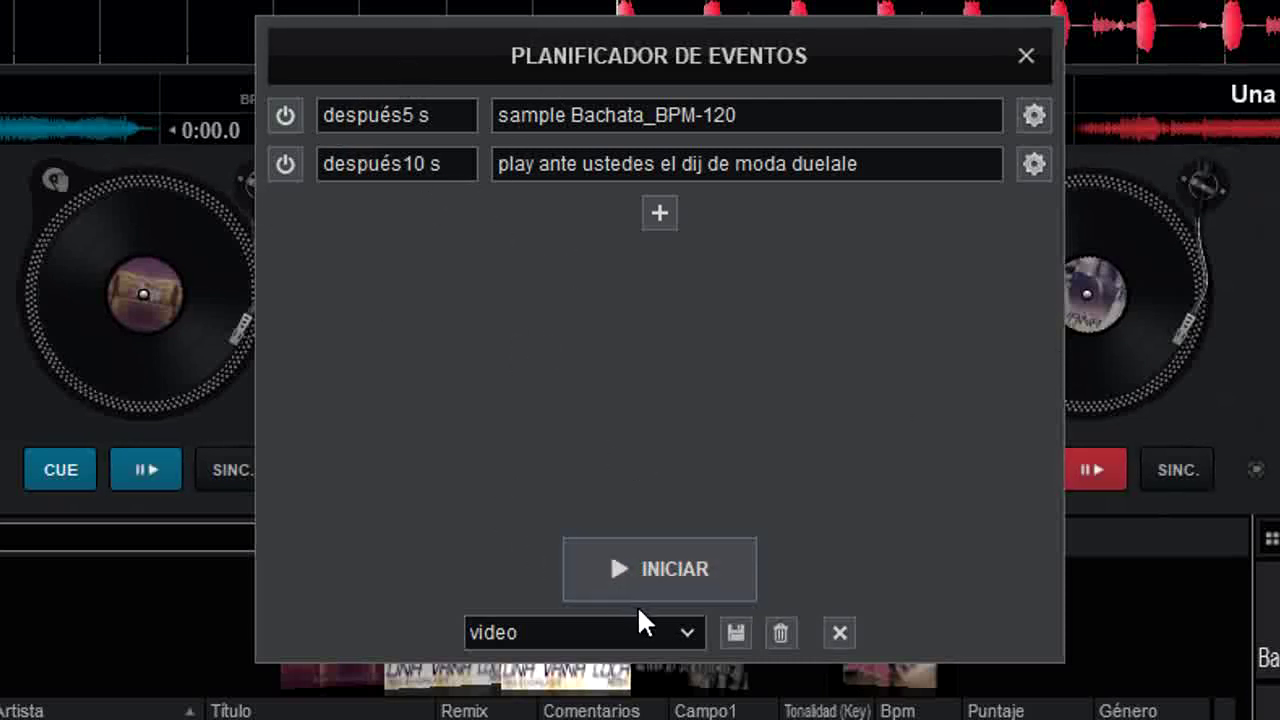
- Load the saved "listas" schedule to view its events
click(685, 634)
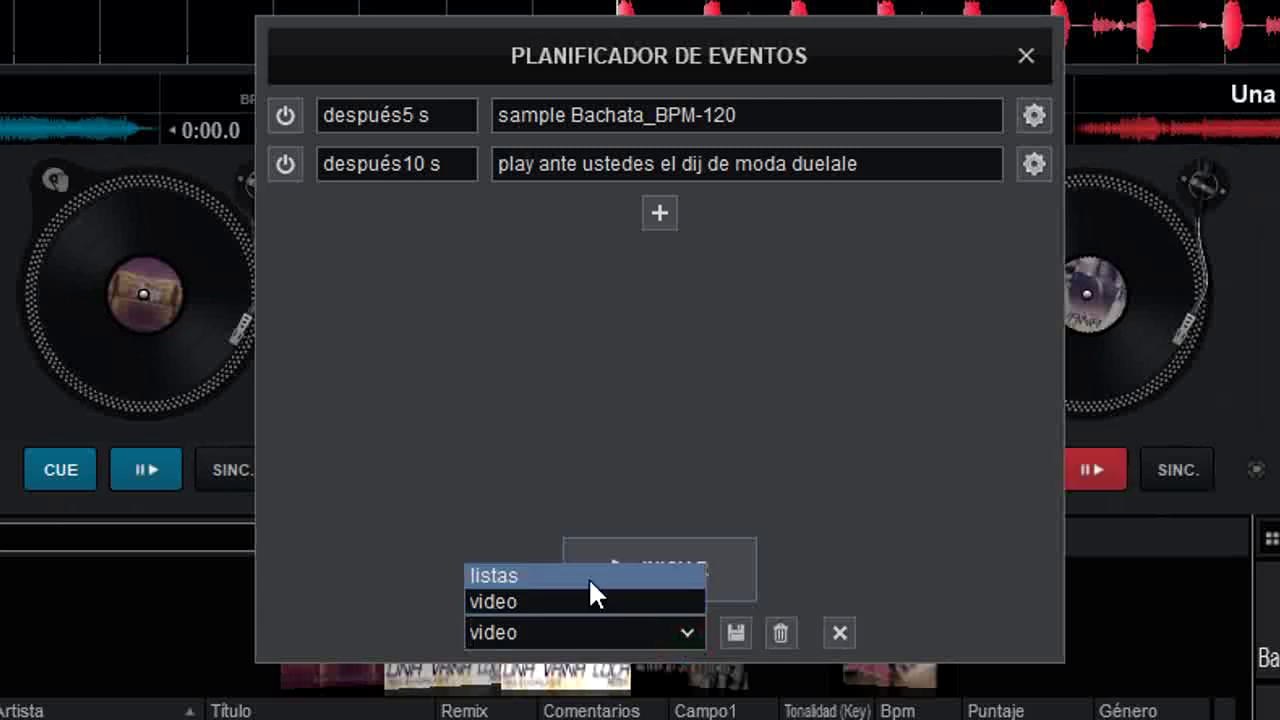
click(588, 576)
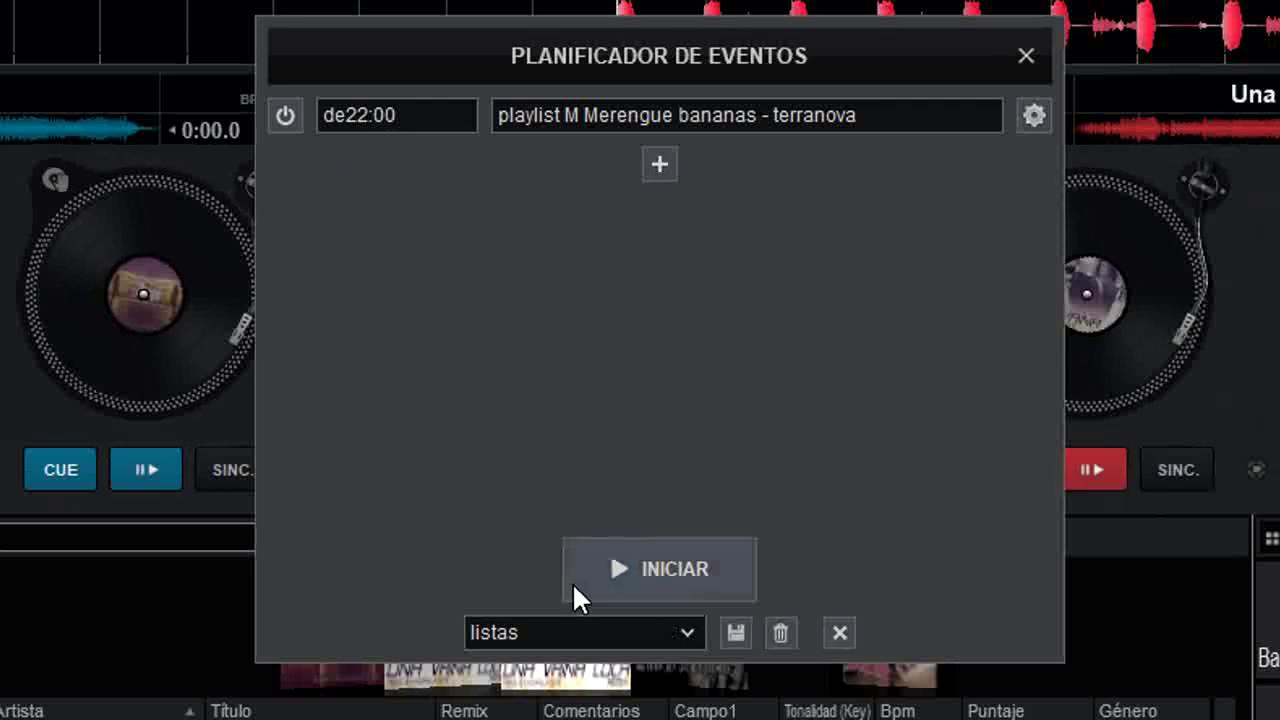
click(612, 388)
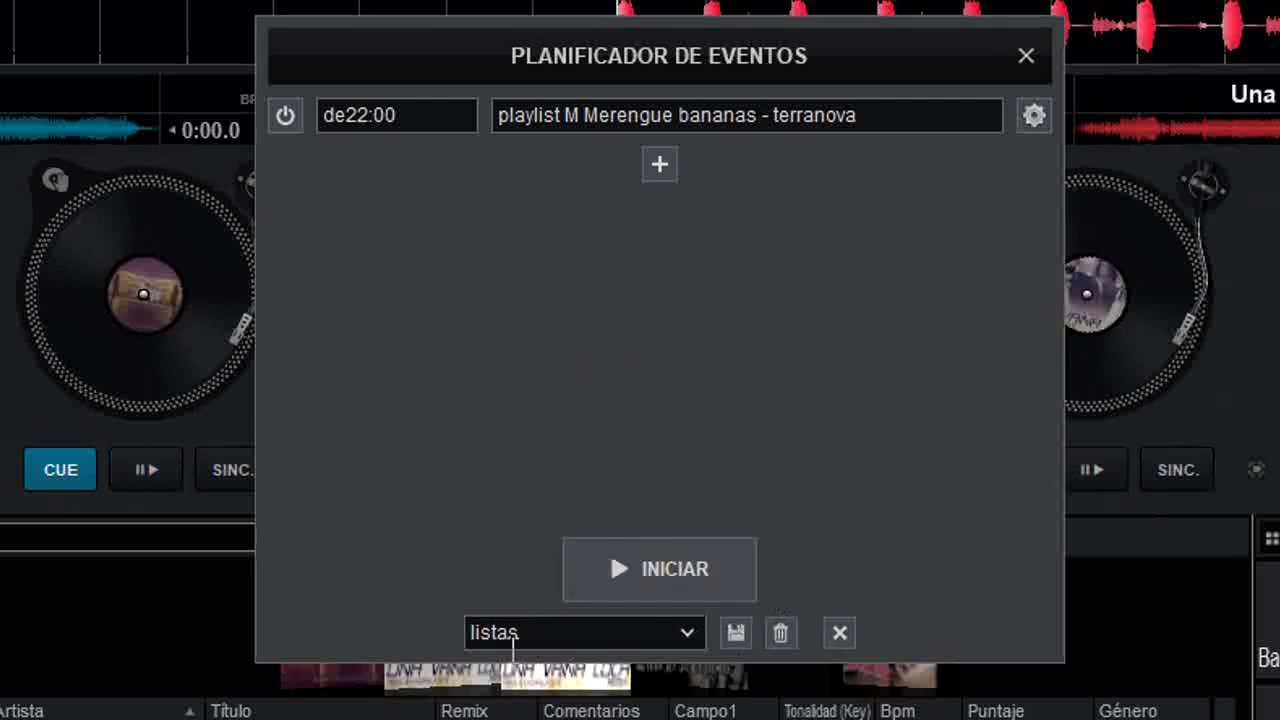
- Enter "video 2" as the name for a new schedule
click(563, 640)
key(BackSpace)
key(BackSpace)
key(BackSpace)
key(BackSpace)
key(BackSpace)
key(BackSpace)
text(video)
key(Return)
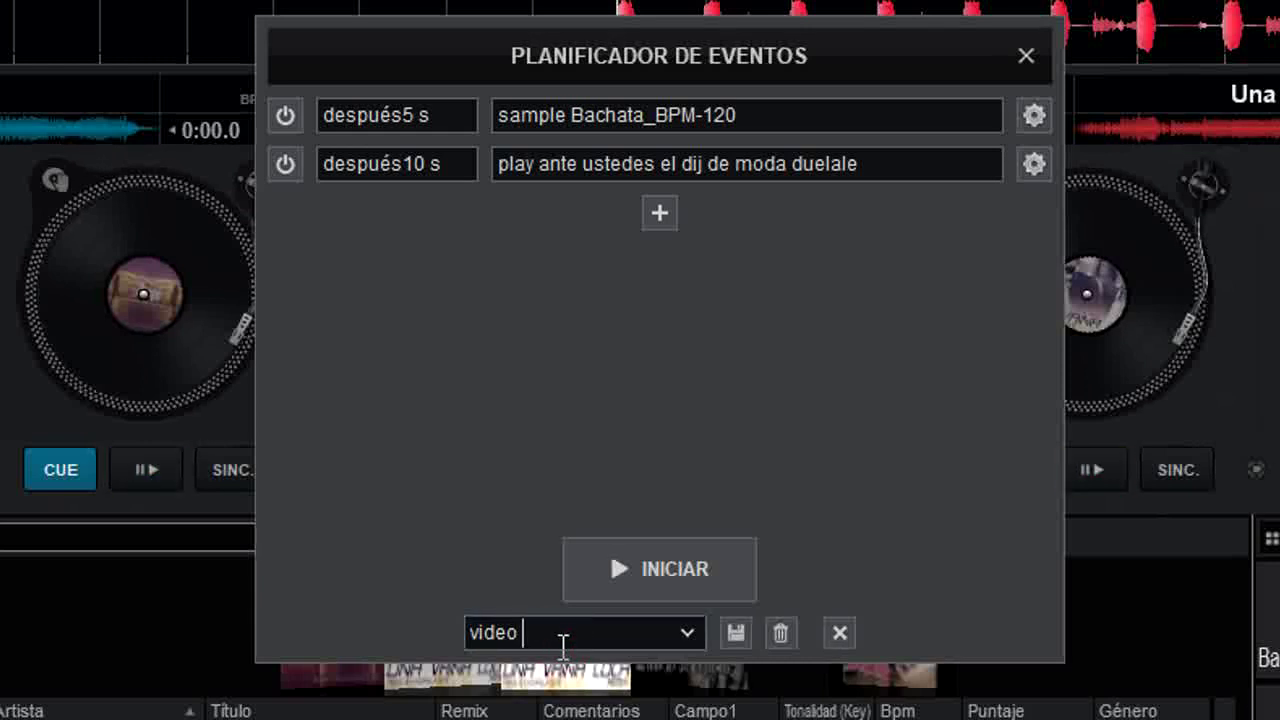
text(2)
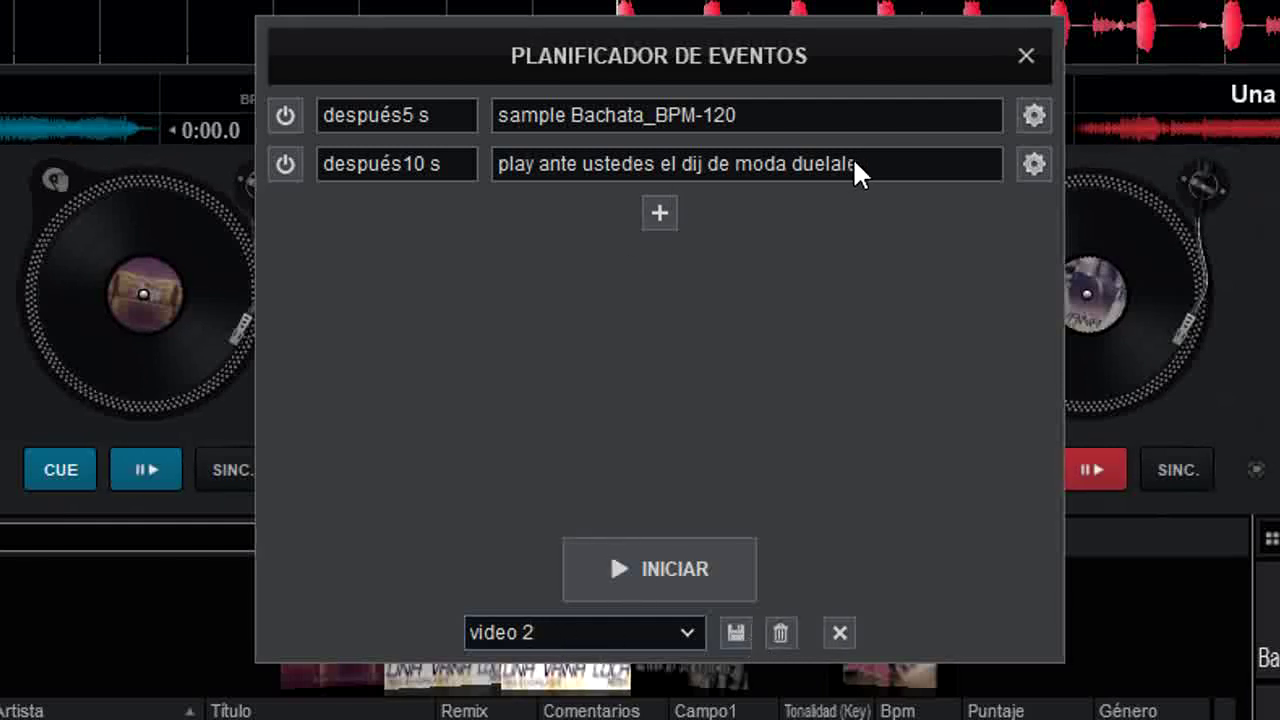
- Remove the file playback event and the sample event, and save the empty "video 2" schedule
click(1033, 164)
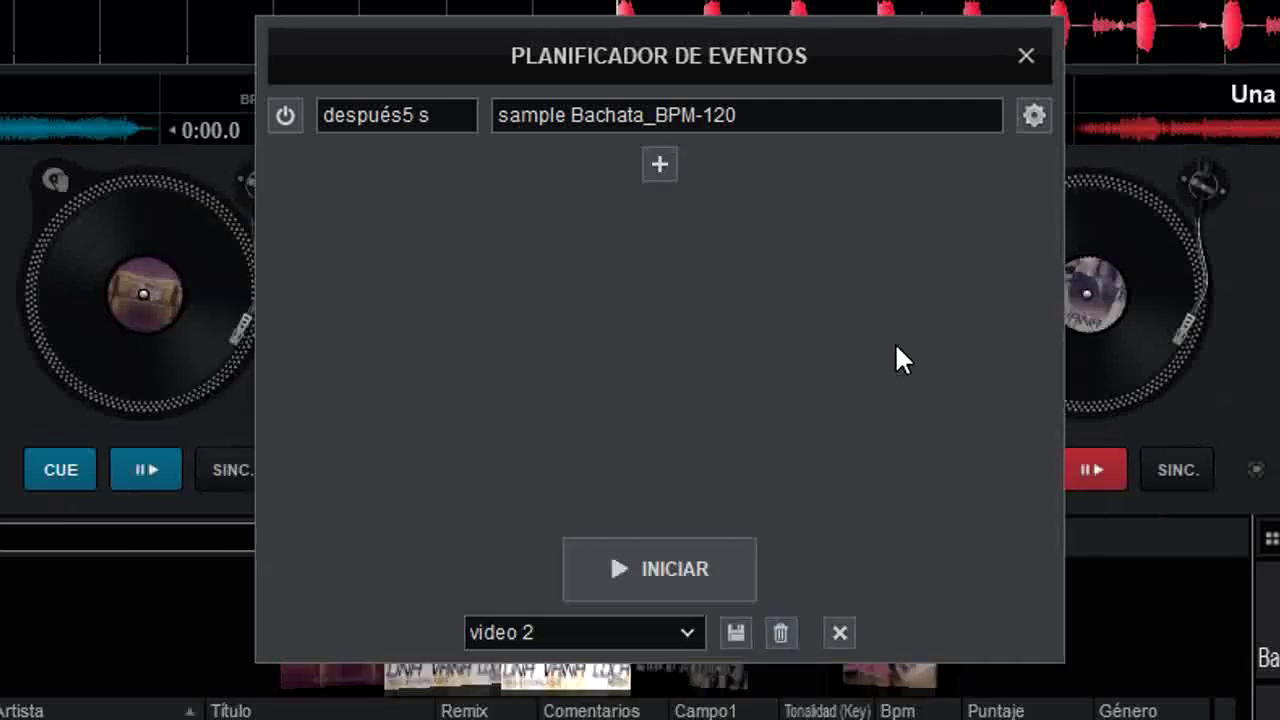
click(1033, 115)
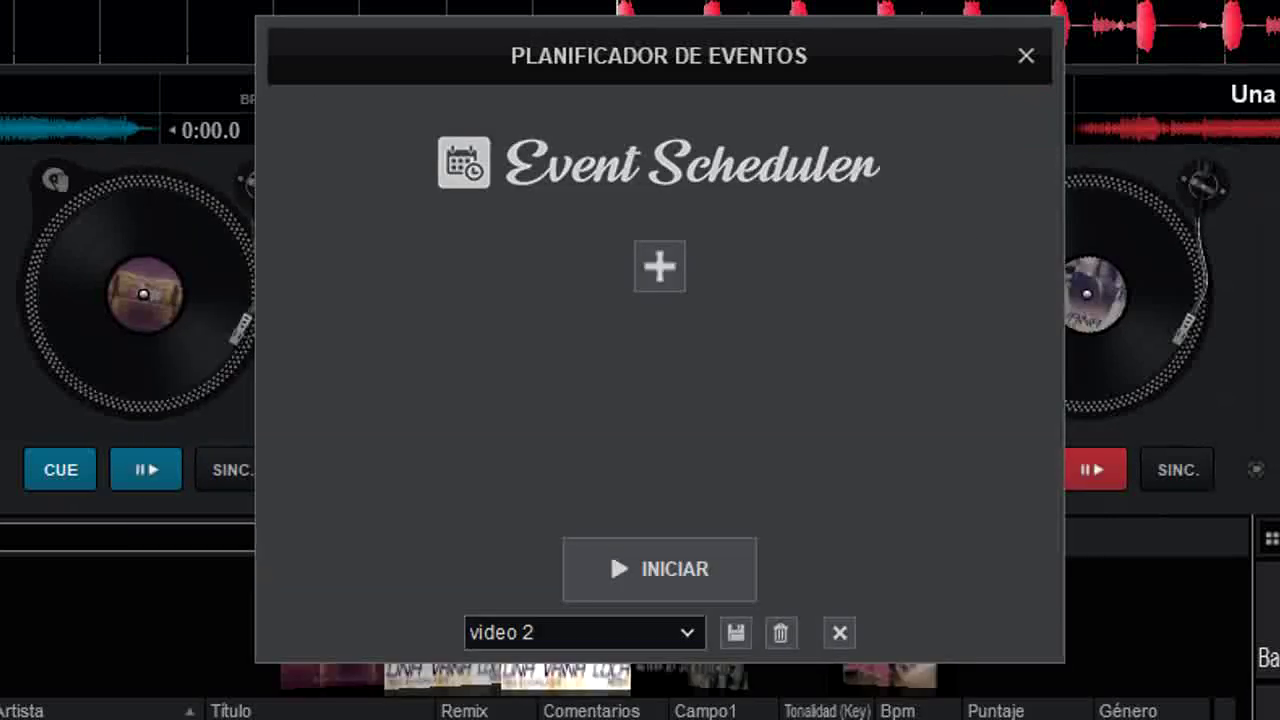
click(733, 628)
- Add an event with the action Reproducir archivo and choose the file "dj de moda a todo lo largo y ancho" from the remix folder
click(658, 269)
drag(525, 205, 572, 112)
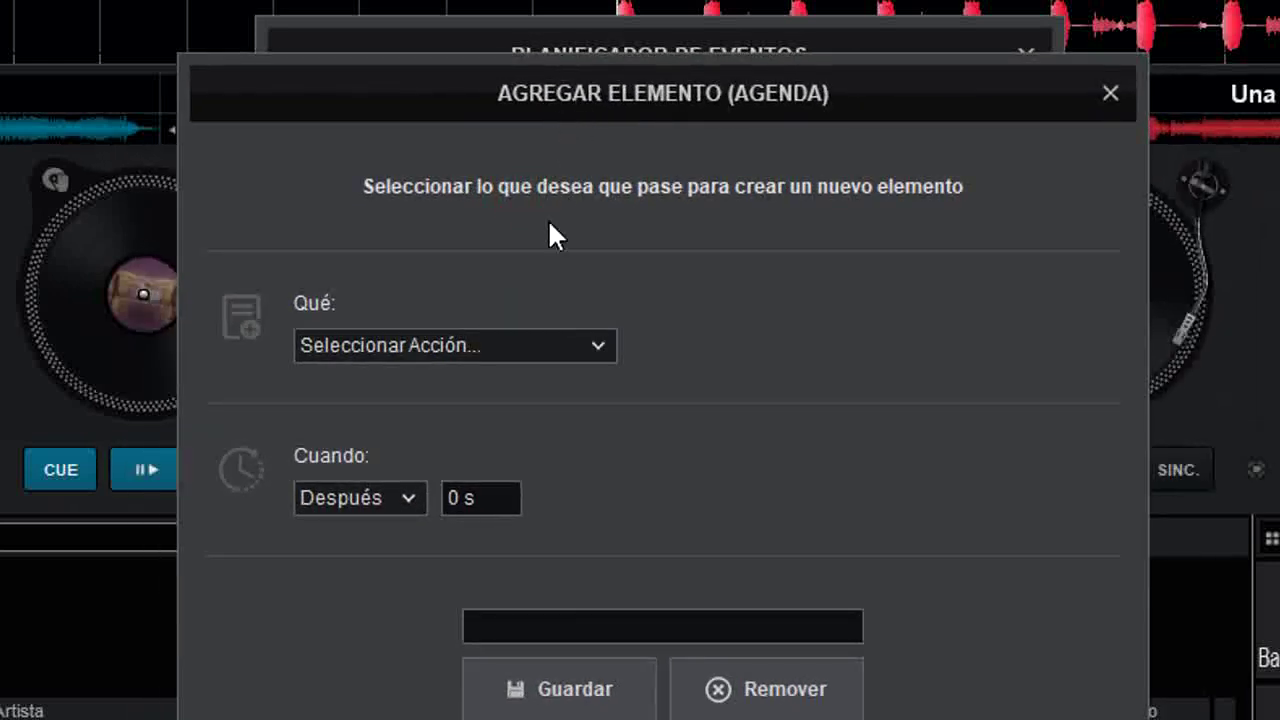
click(597, 346)
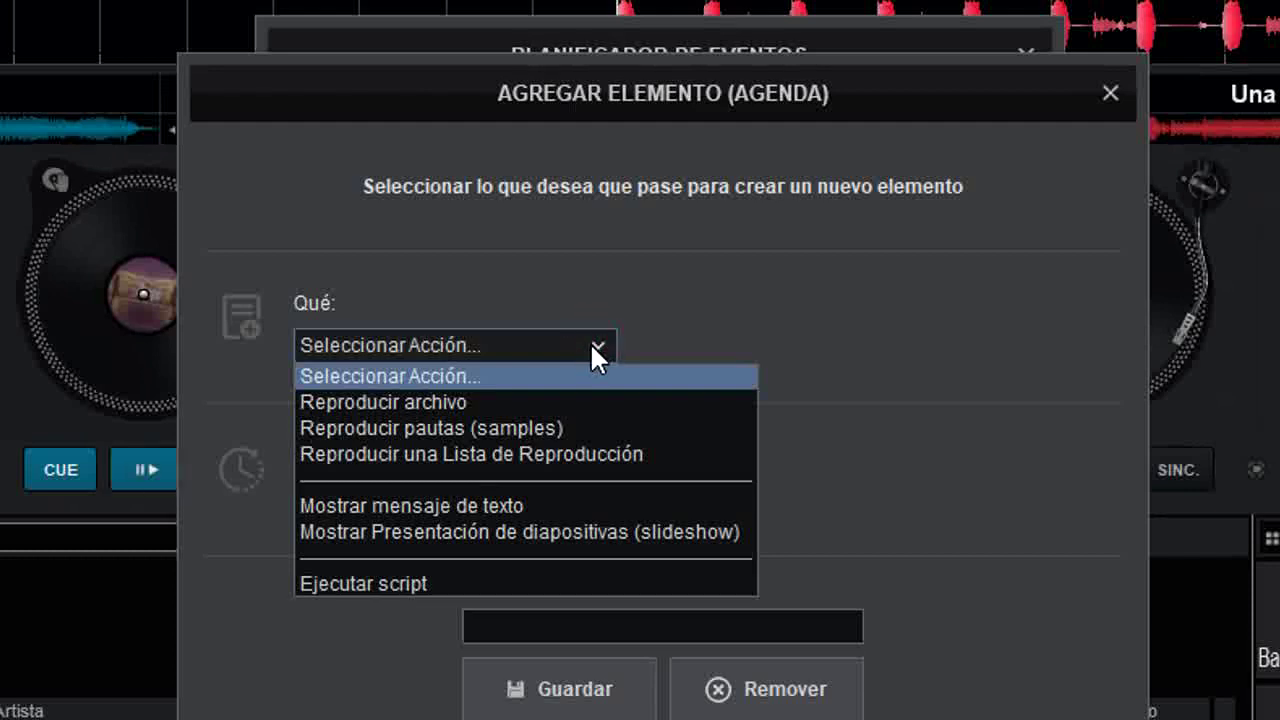
click(375, 400)
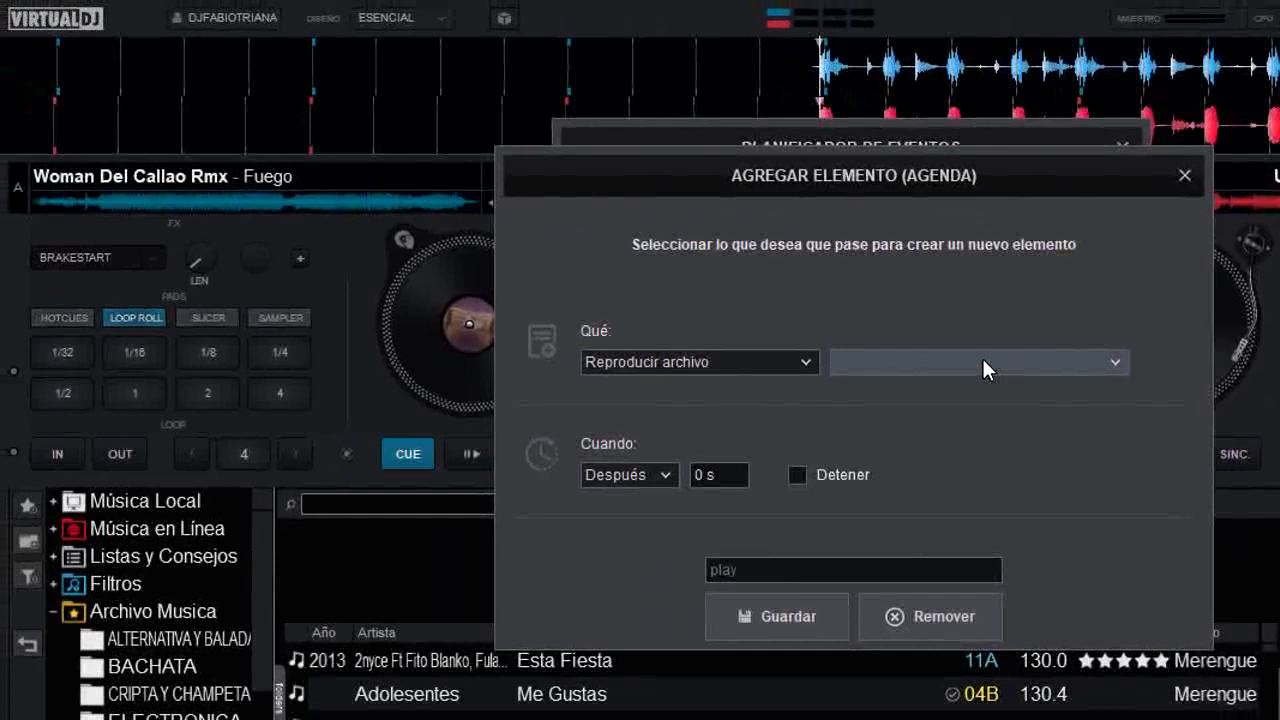
click(983, 362)
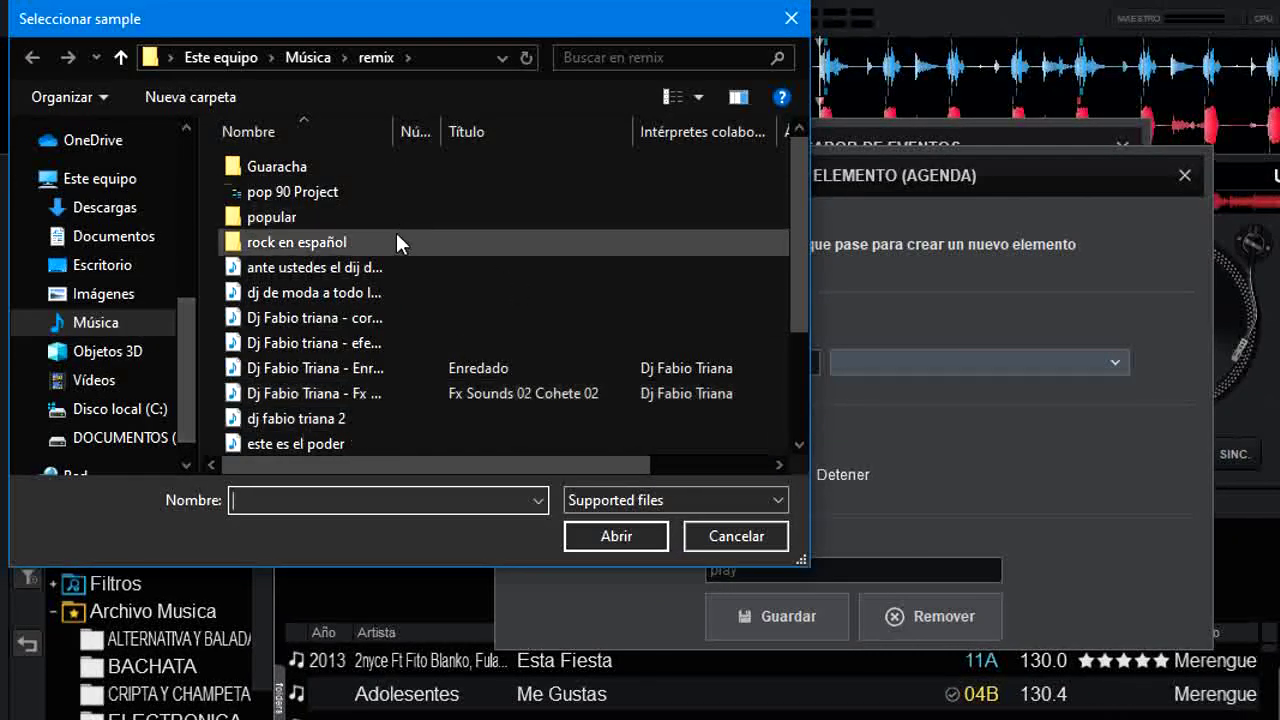
click(291, 292)
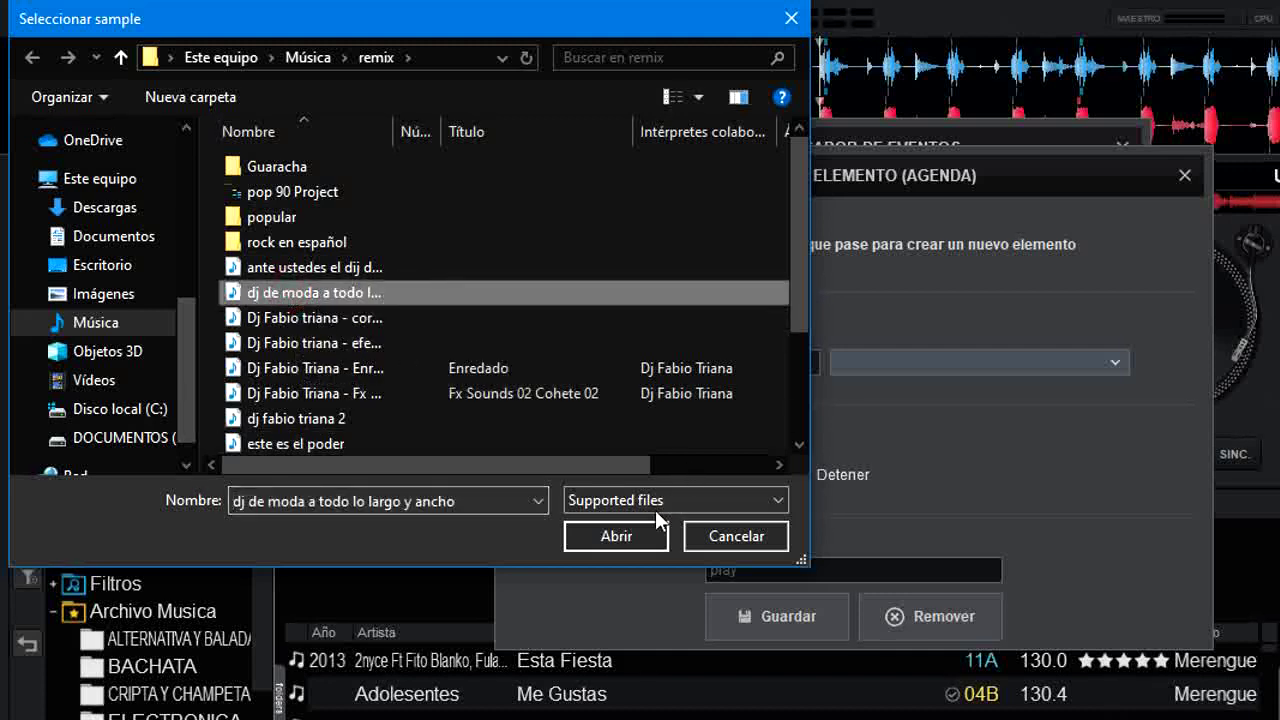
click(620, 535)
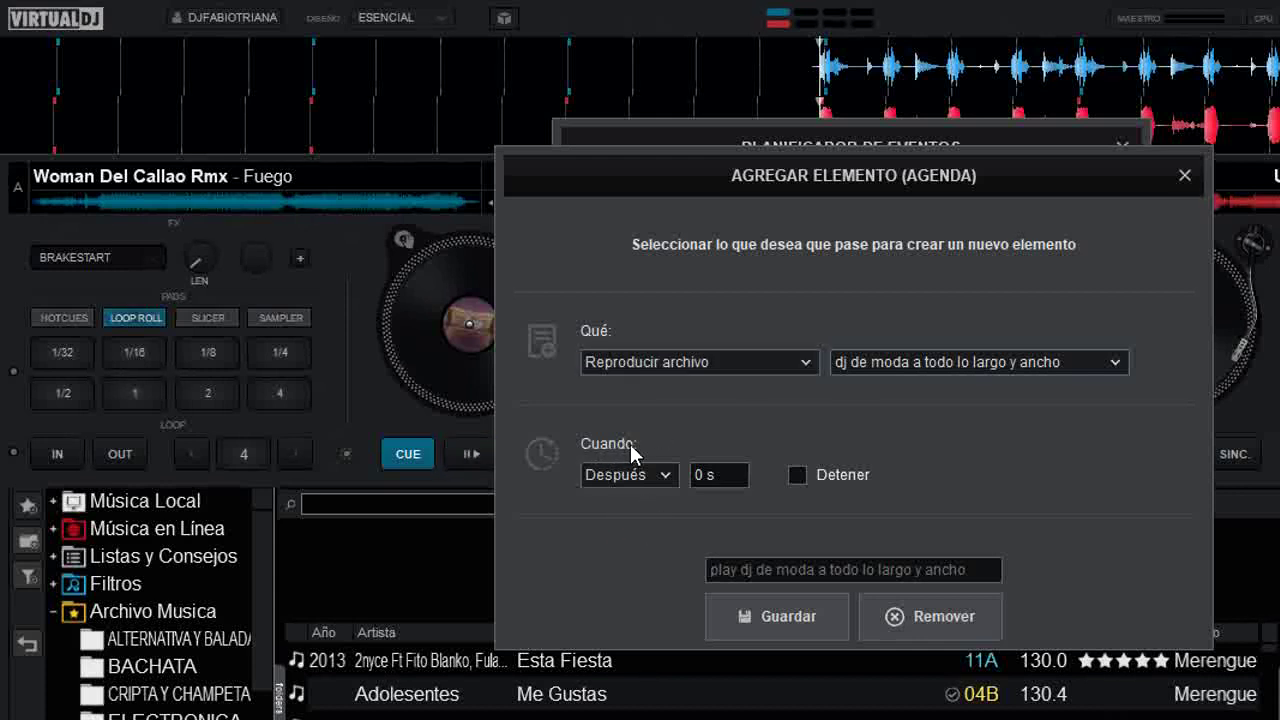
- Set the new event's timing to Después with a delay of 15 s
click(703, 474)
mouse_move(935, 178)
mouse_down()
mouse_move(1201, 146)
mouse_move(1272, 92)
mouse_up()
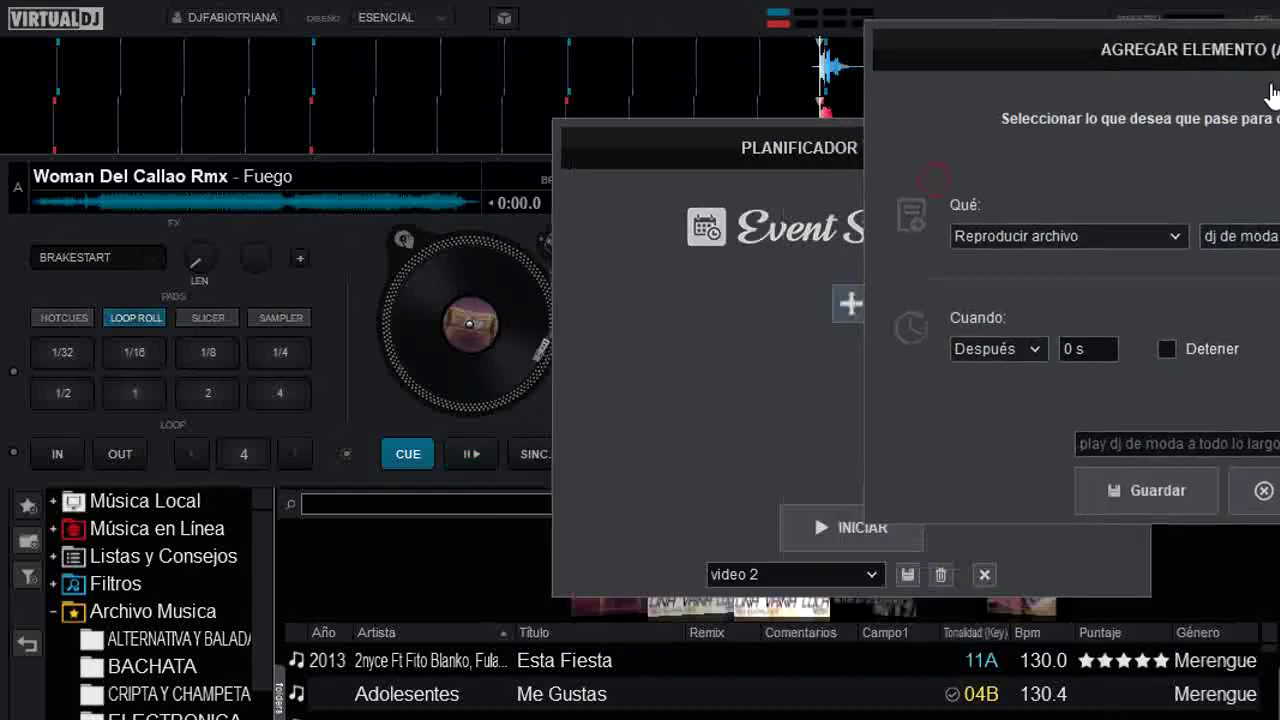
drag(1180, 49, 997, 67)
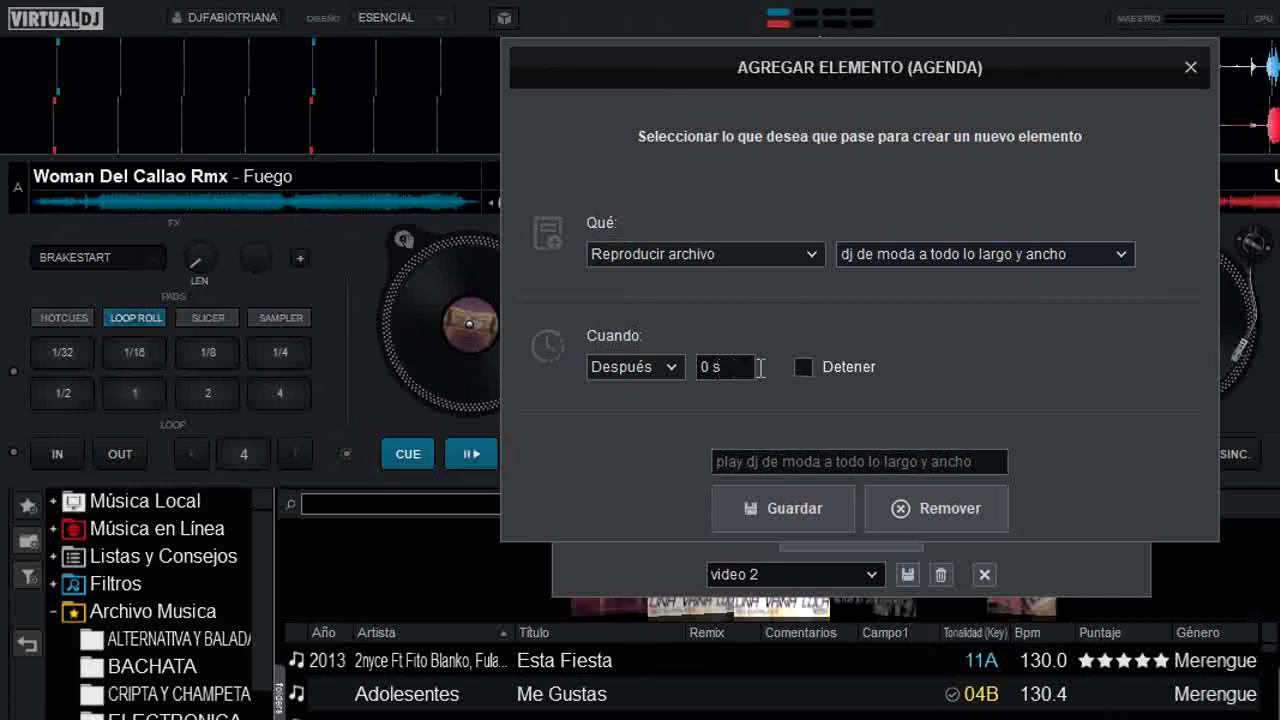
click(674, 368)
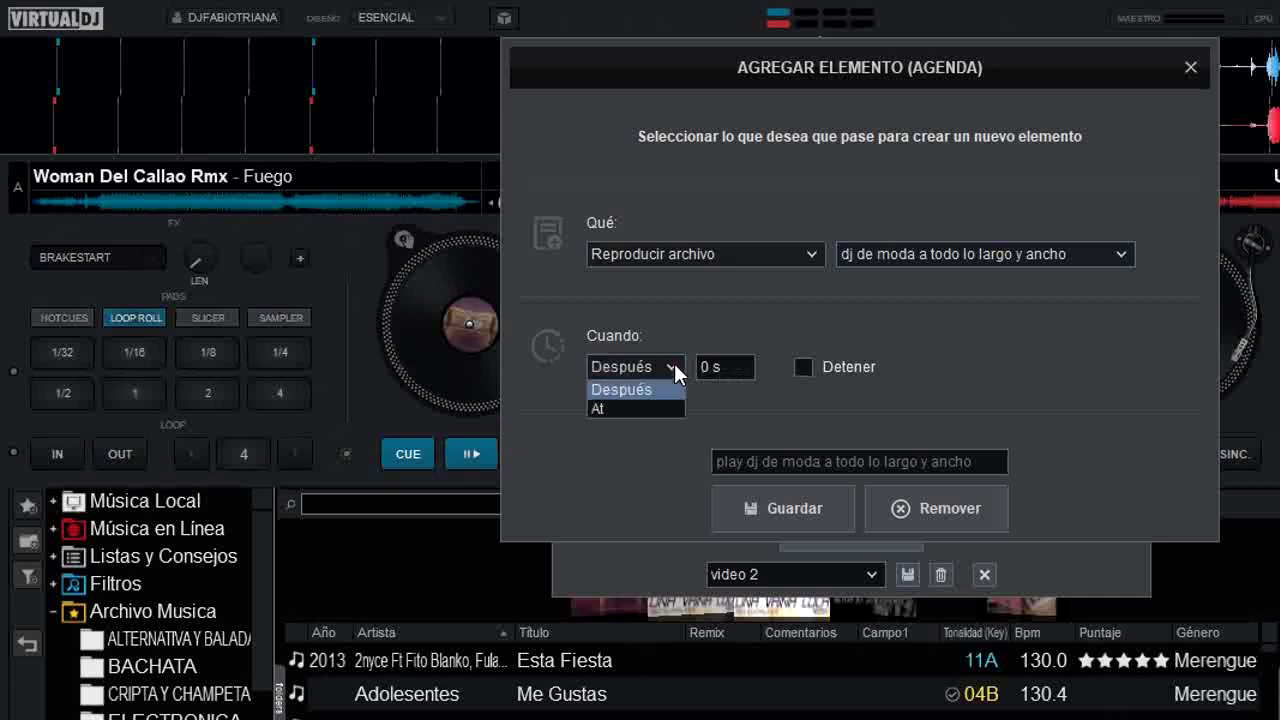
click(603, 408)
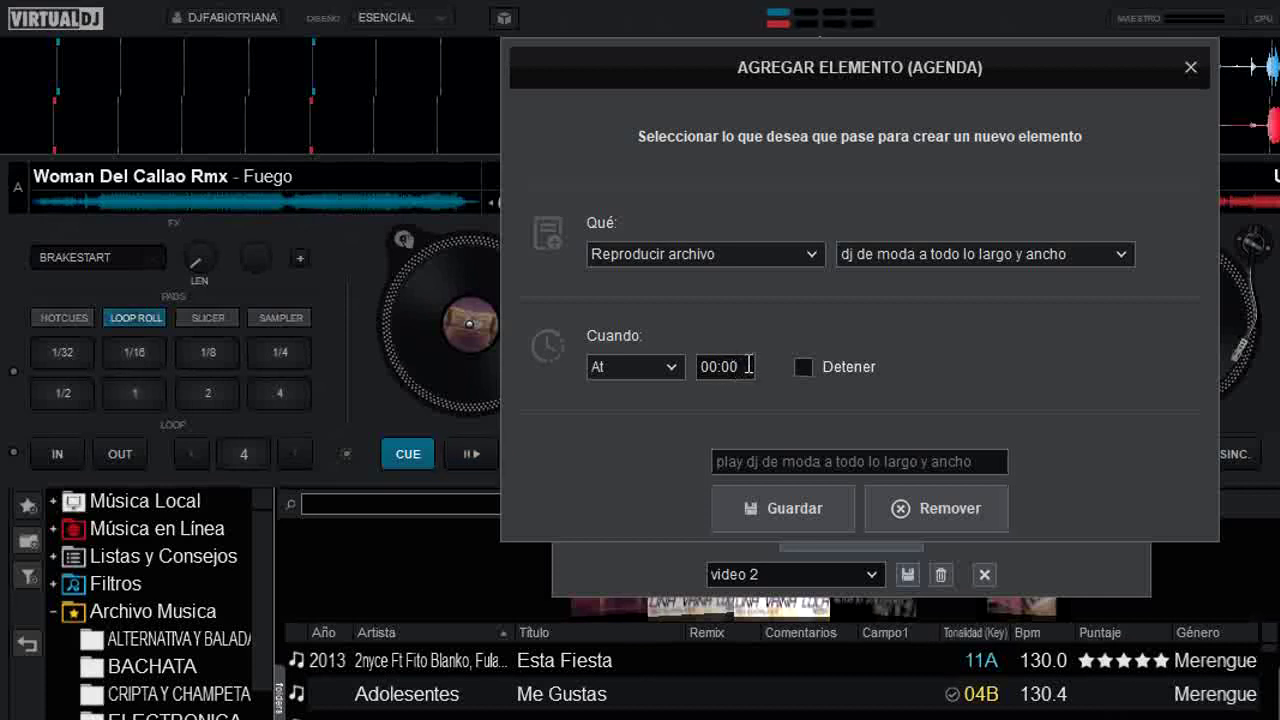
click(679, 369)
click(638, 393)
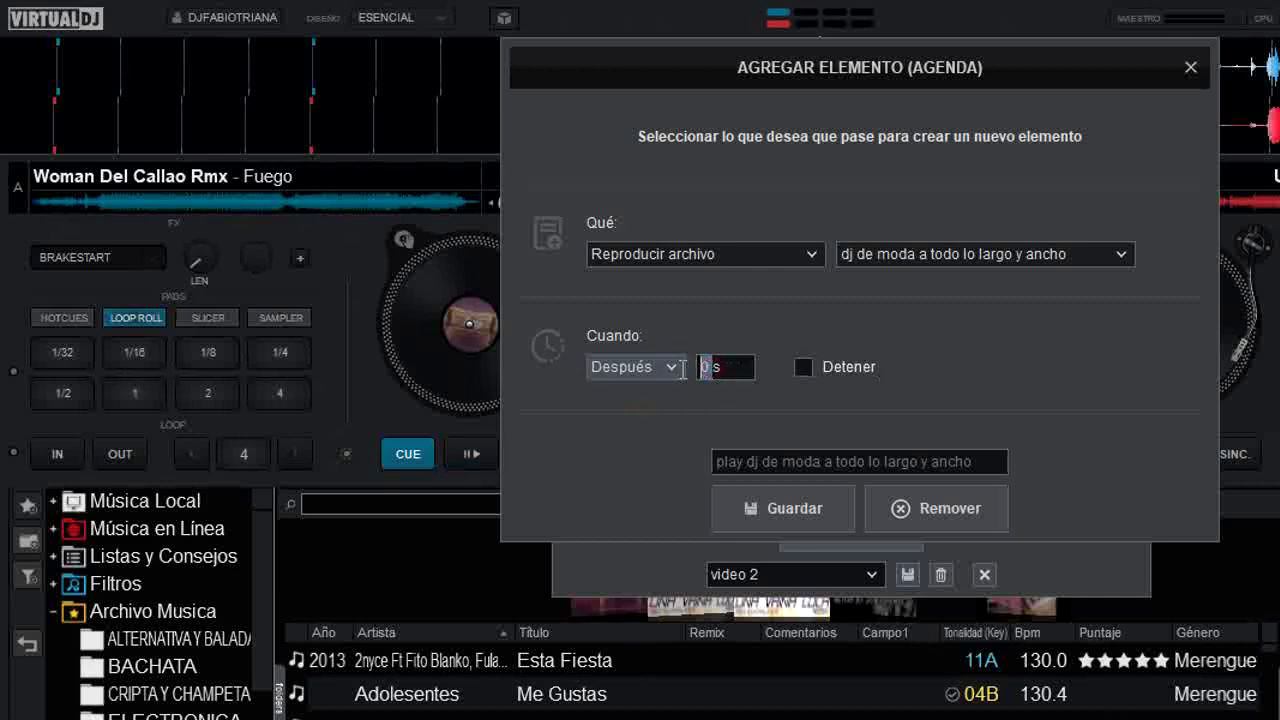
text(15)
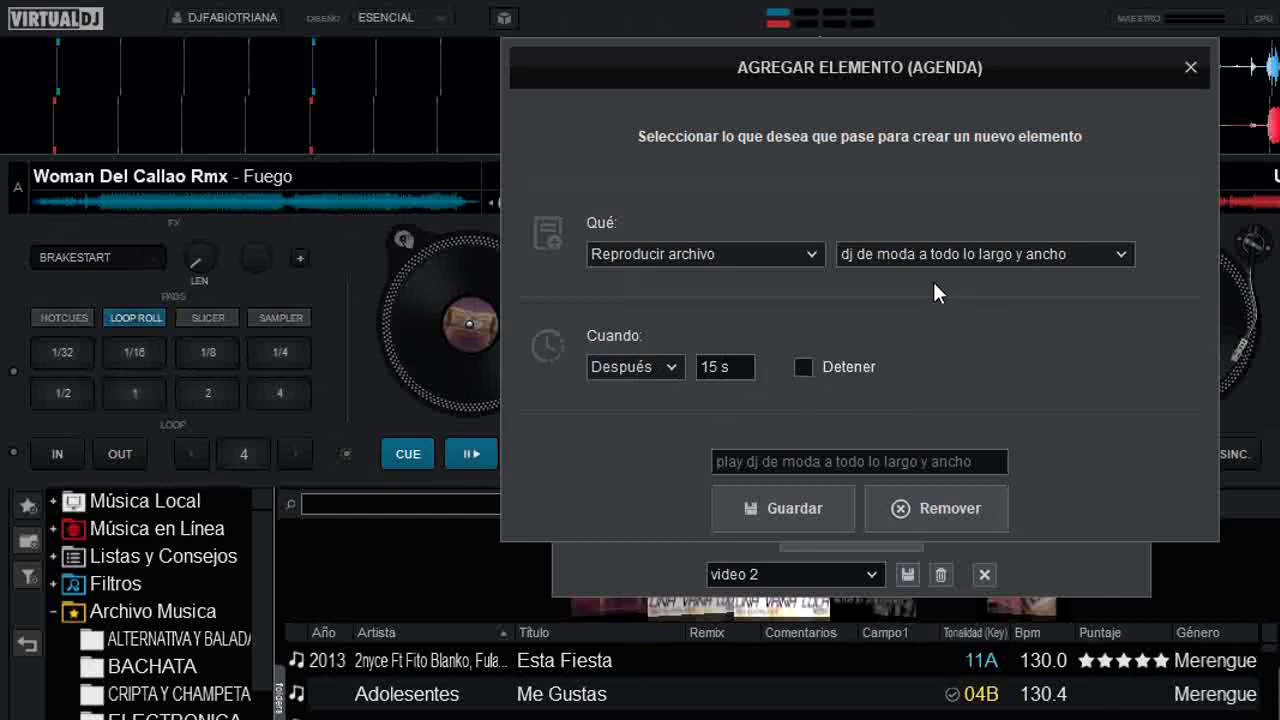
- Enable the stop option for the file playback event and set it to para with a duration of 3 s
click(804, 368)
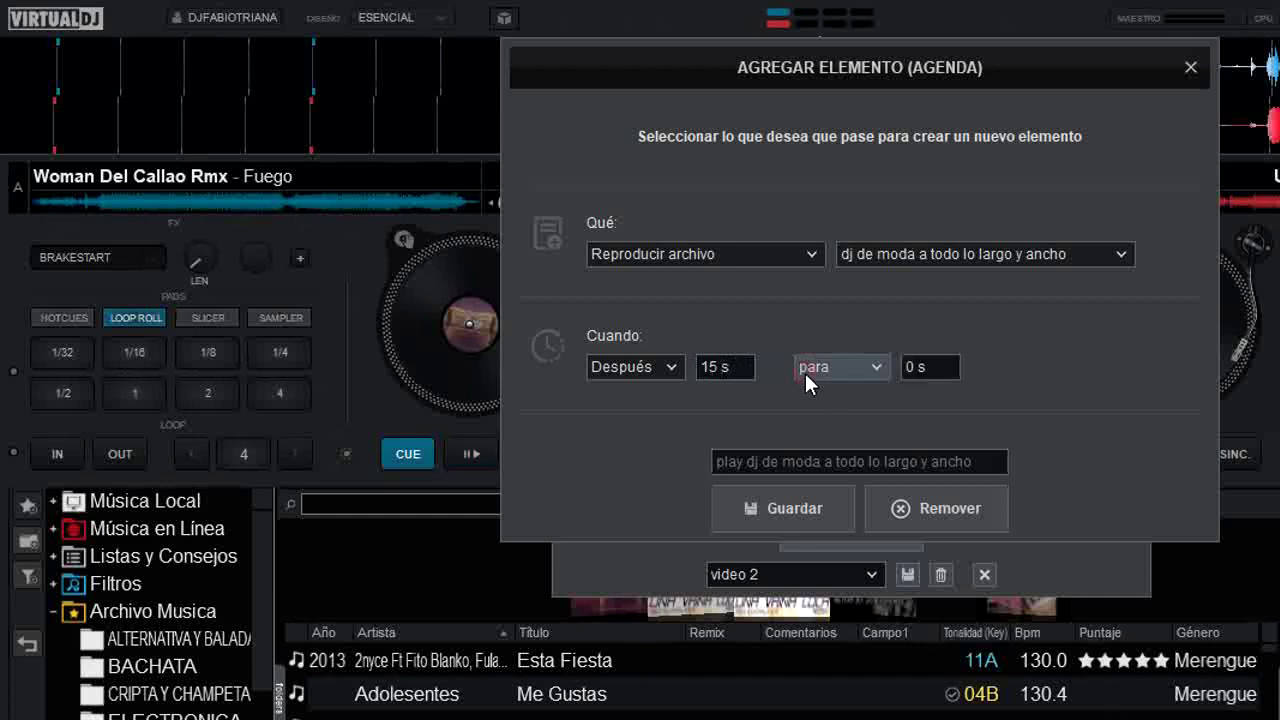
click(878, 365)
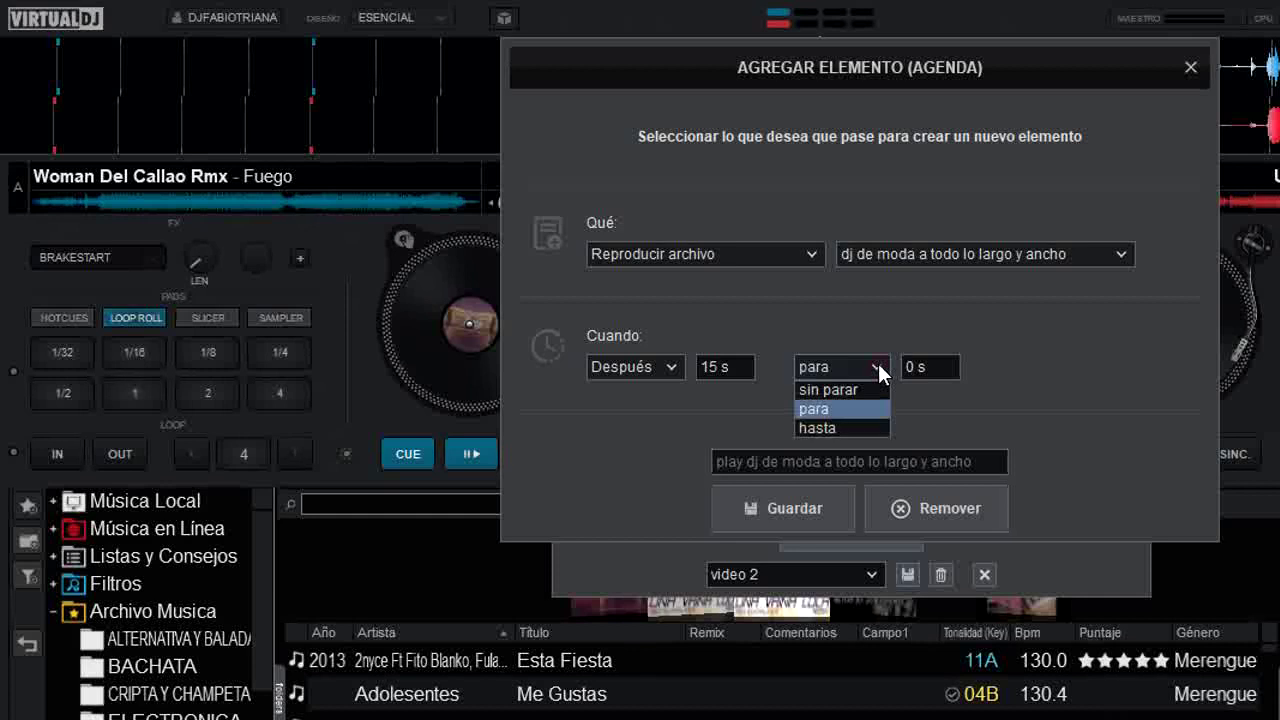
click(847, 428)
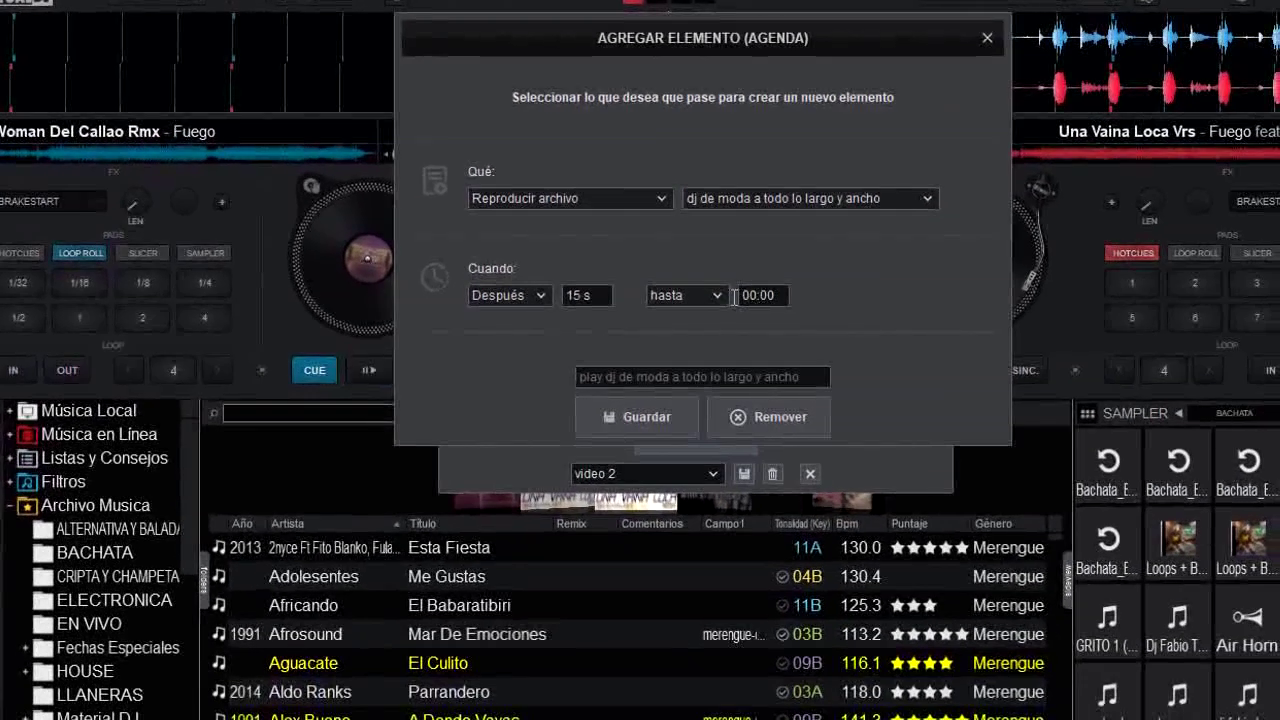
click(725, 297)
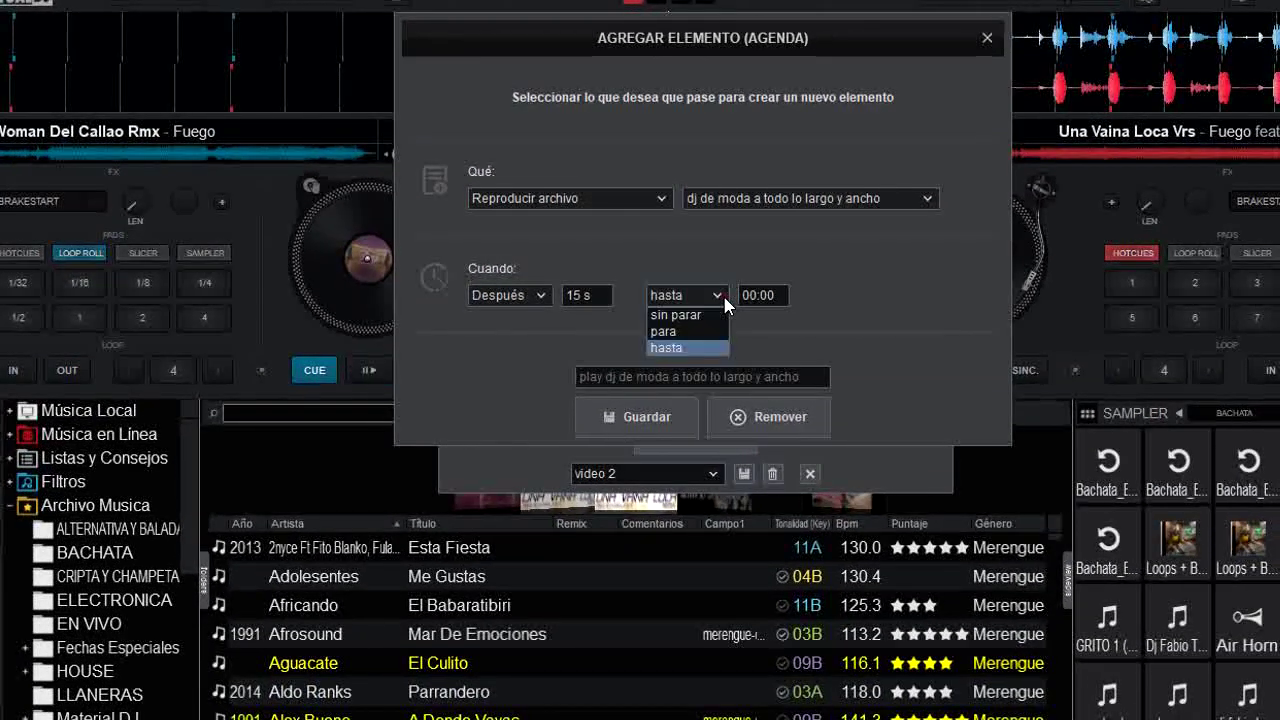
click(683, 334)
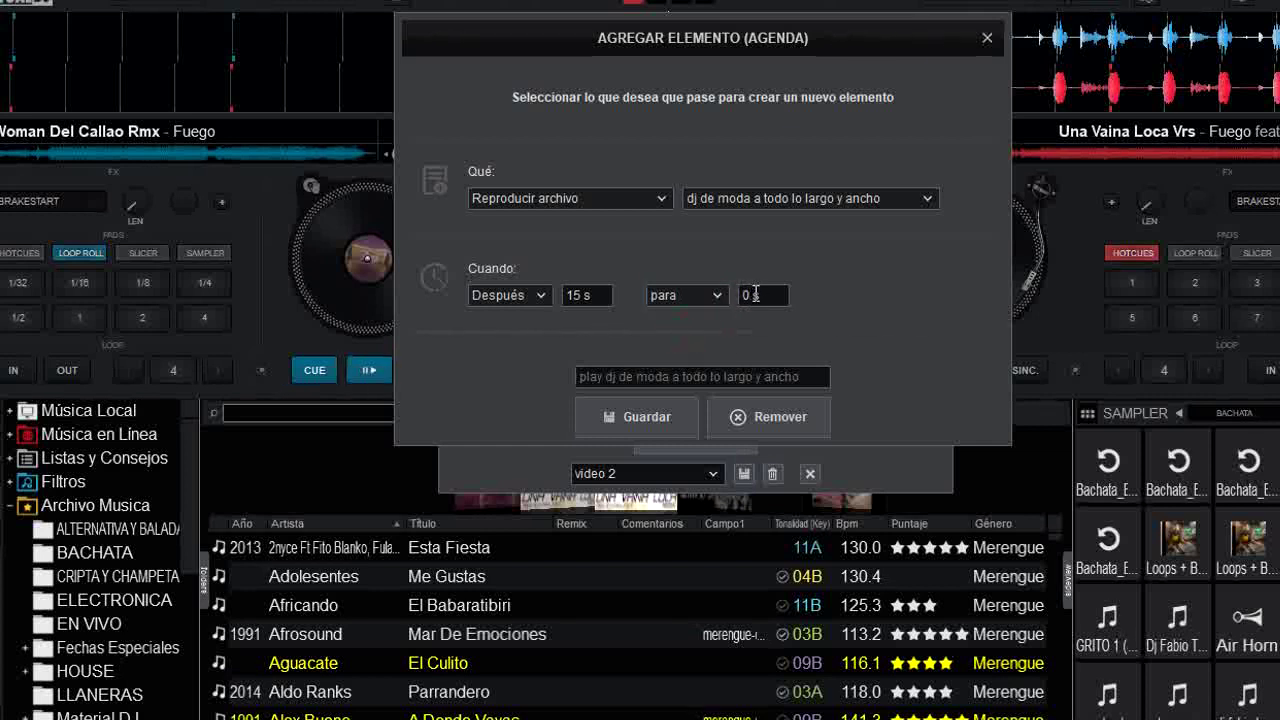
drag(750, 292, 730, 295)
text(3)
- Name the file playback event "12" and save it to the schedule
click(814, 379)
text(12)
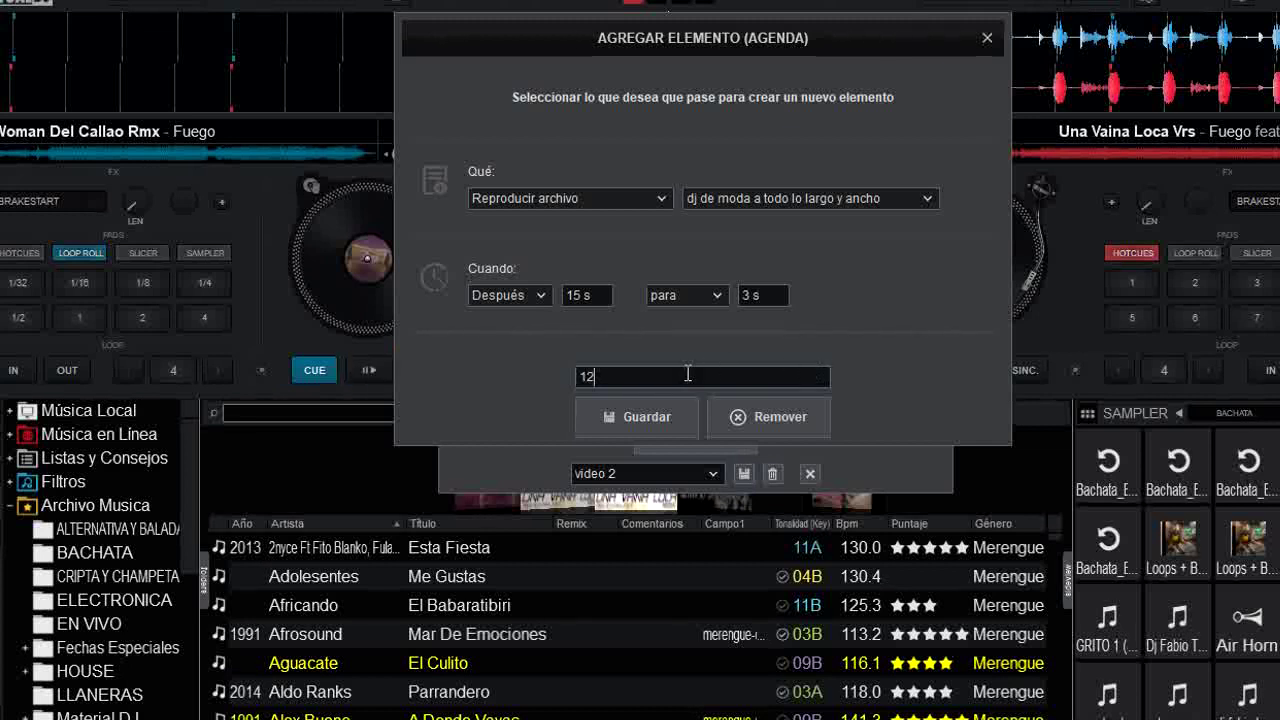
click(649, 416)
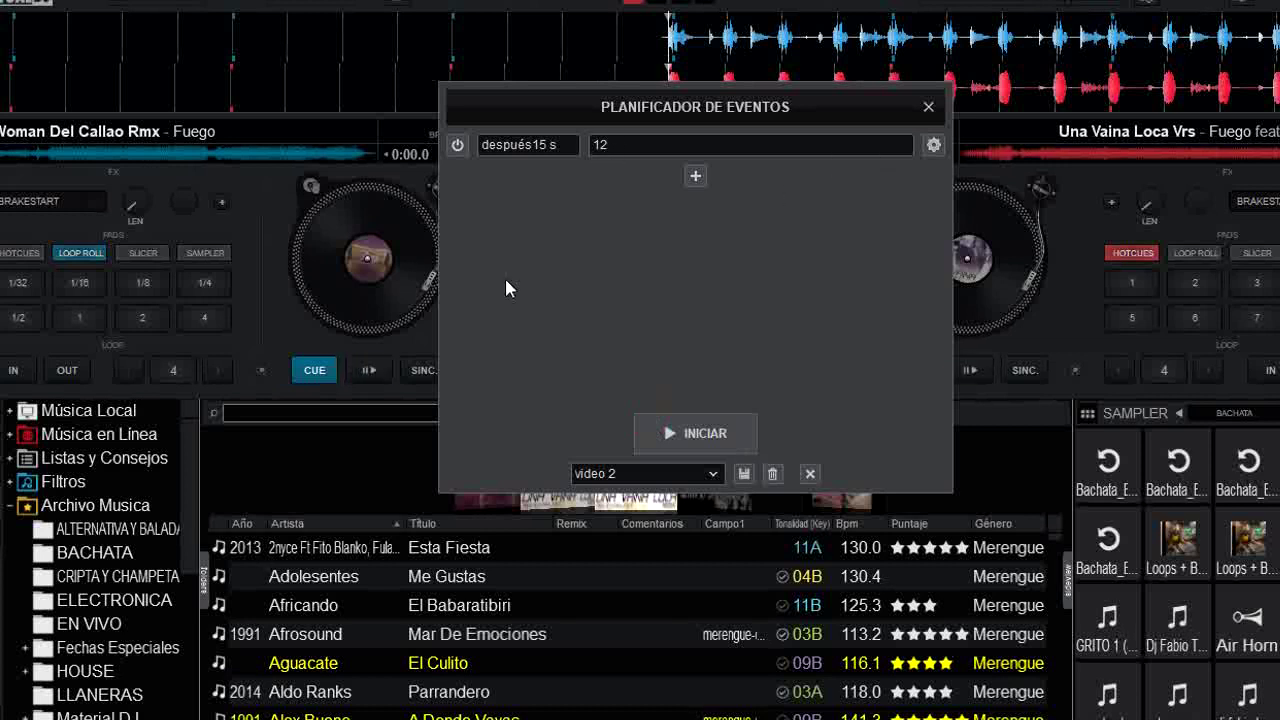
click(697, 177)
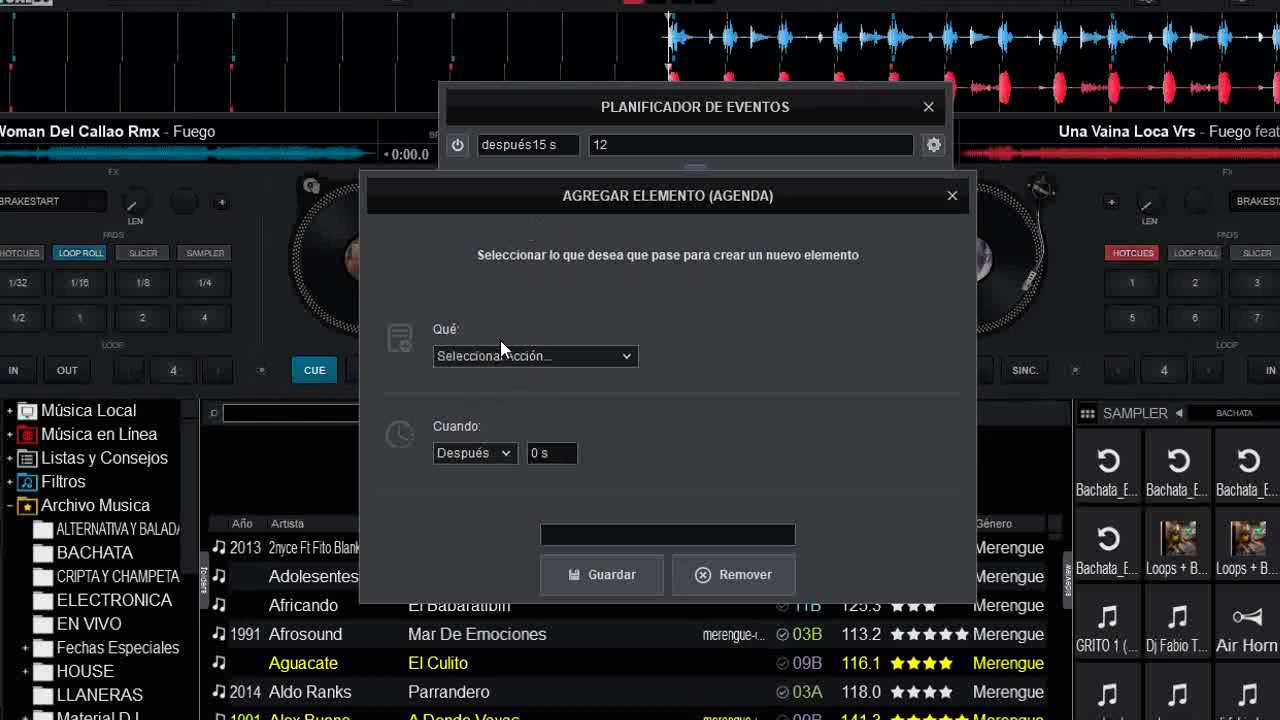
click(582, 355)
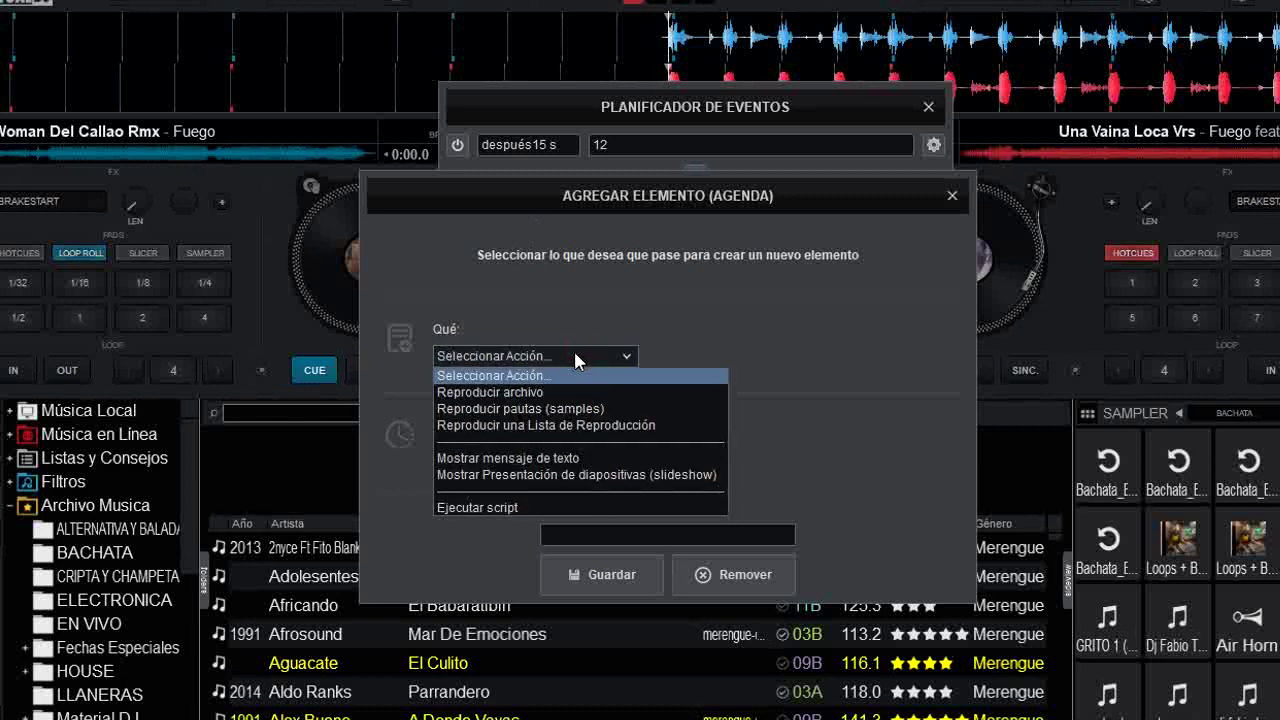
click(582, 412)
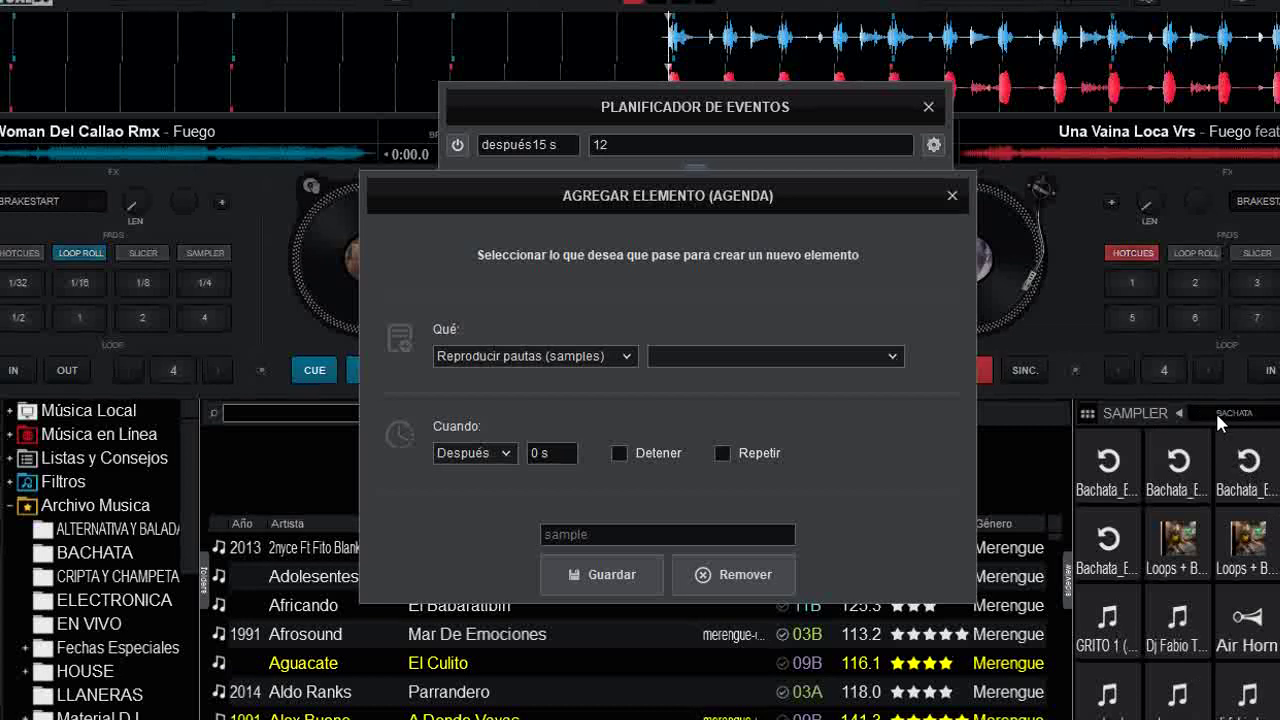
click(1245, 421)
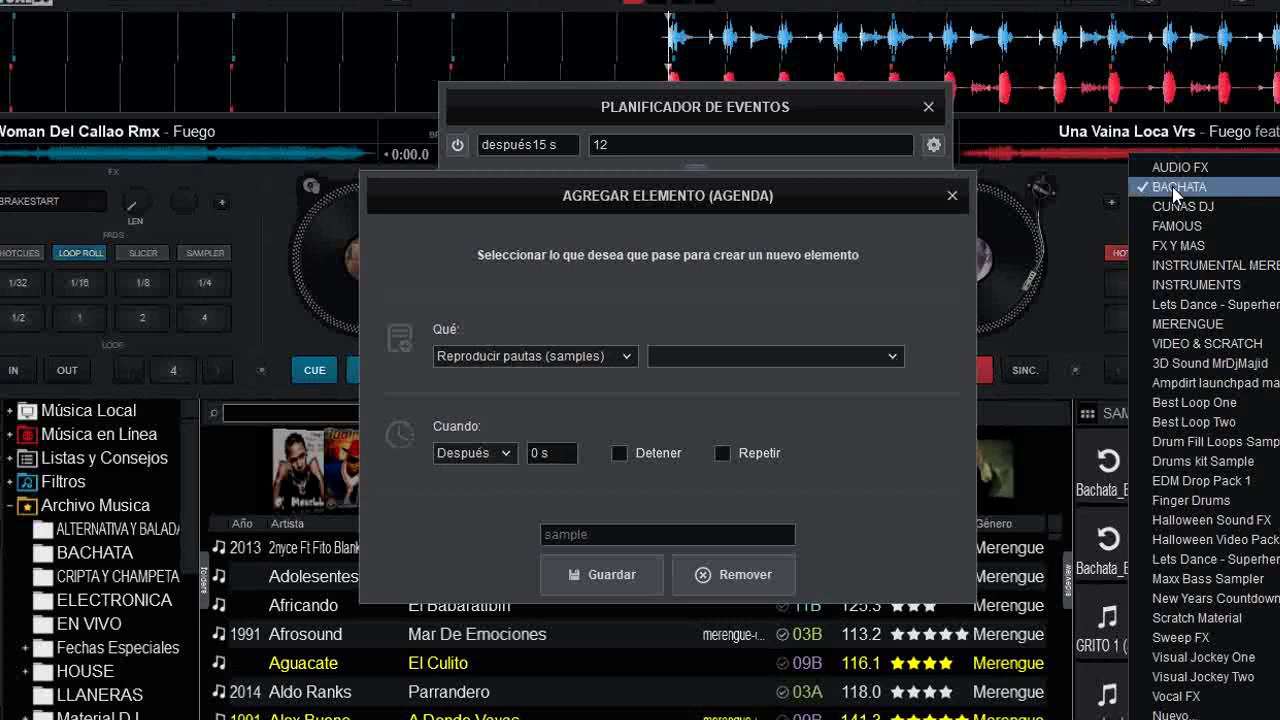
click(1071, 314)
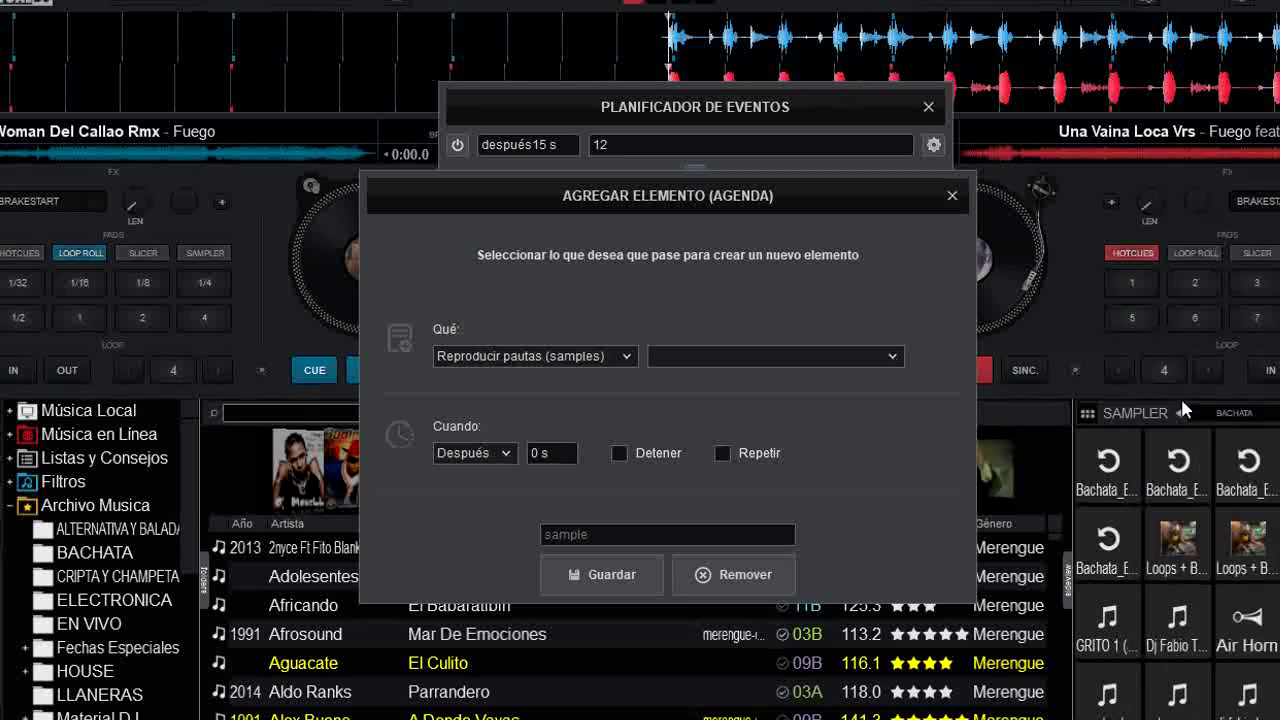
click(805, 350)
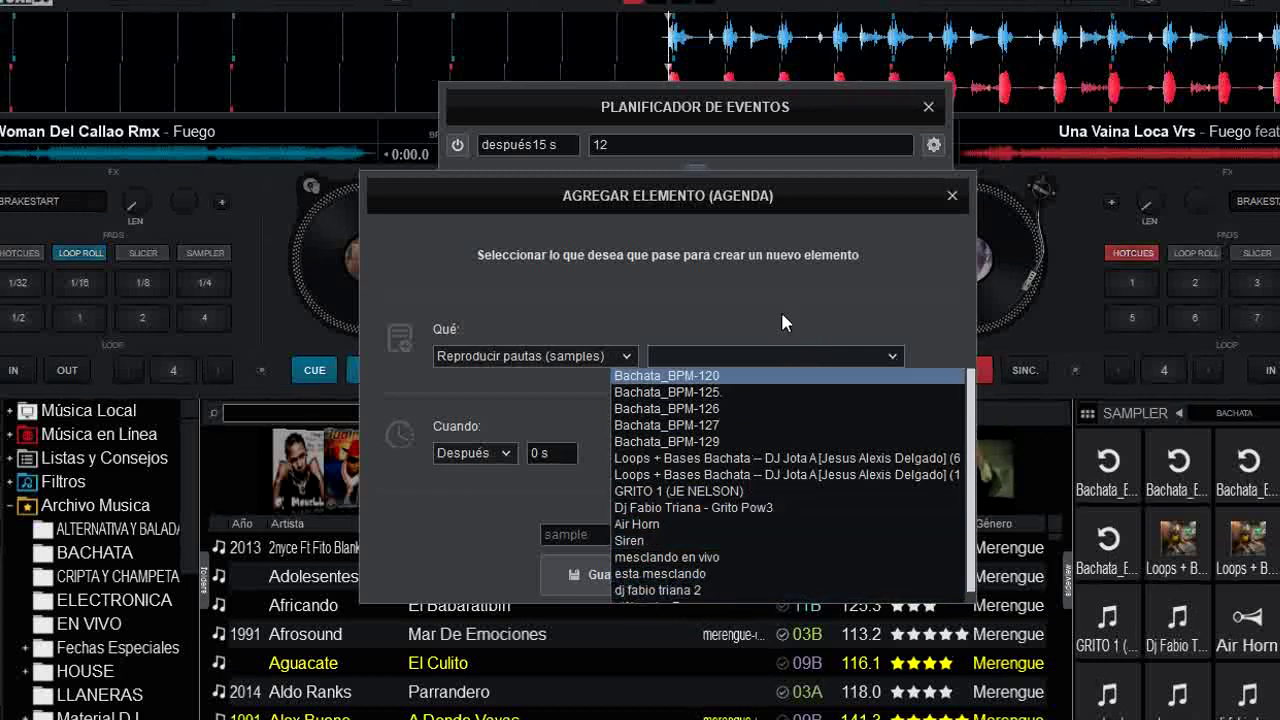
click(782, 307)
click(951, 196)
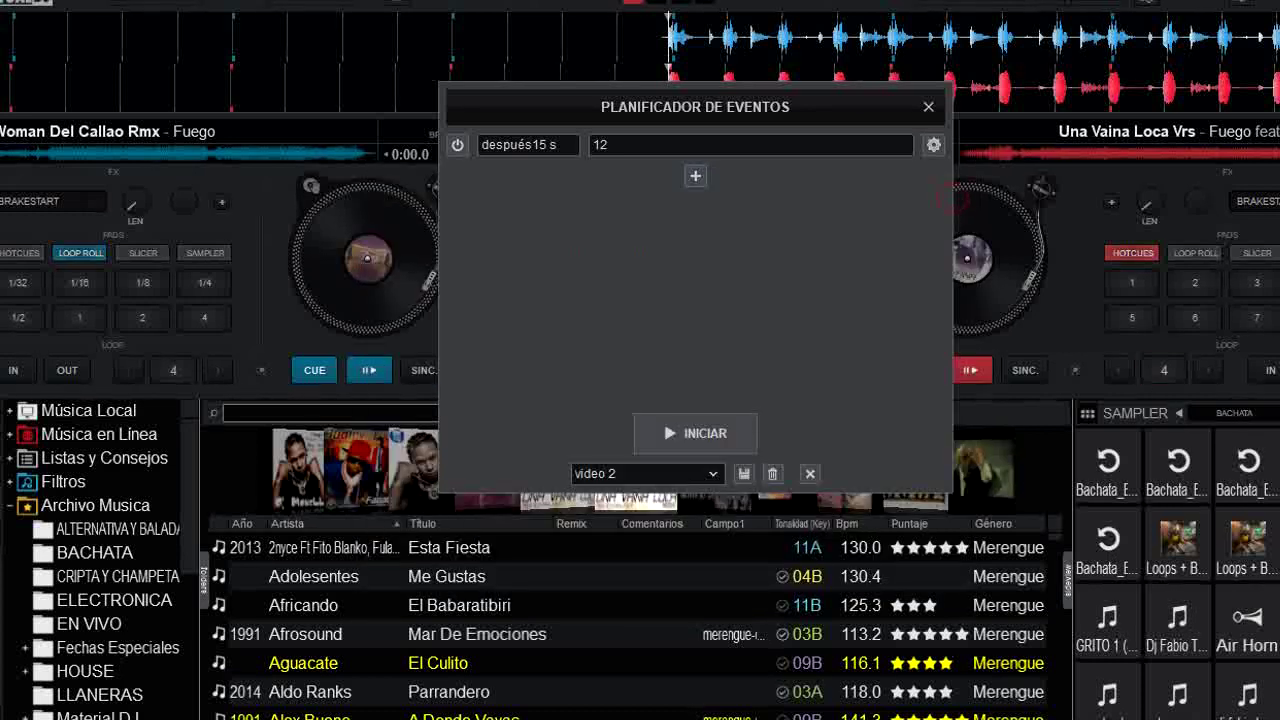
- Switch the sampler to the MERENGUE bank
click(1250, 420)
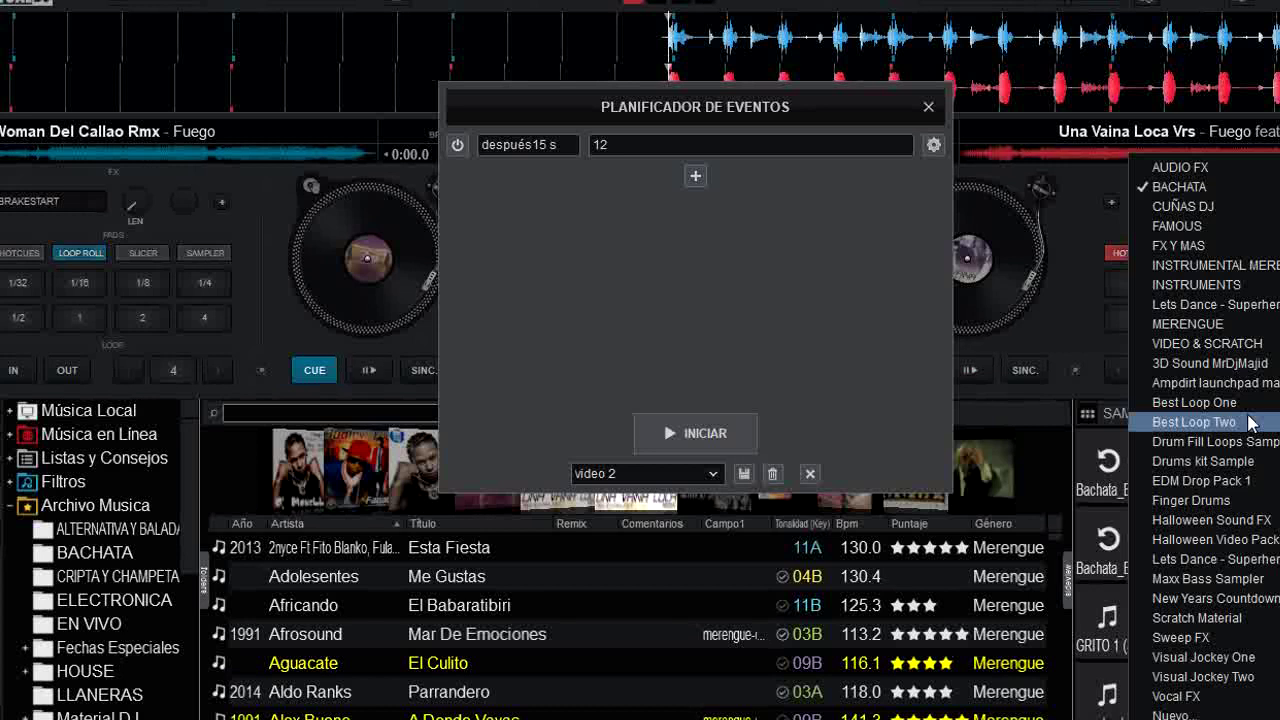
key(Up)
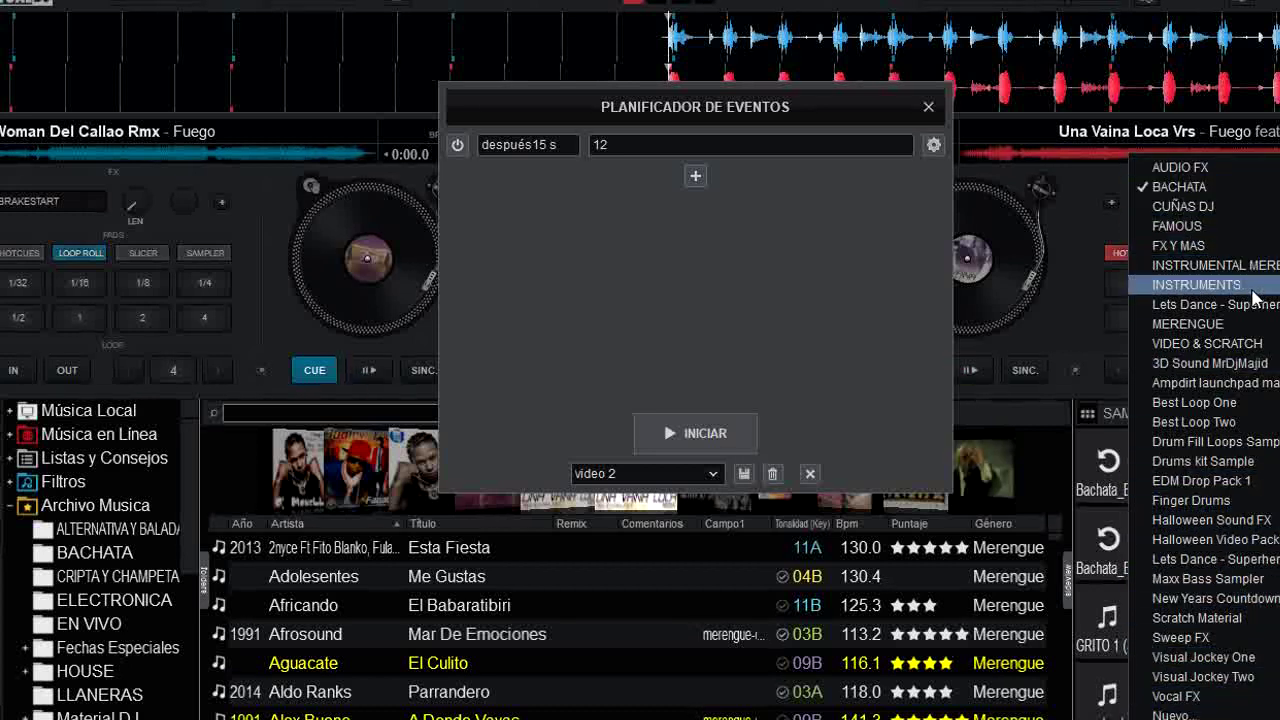
click(1224, 325)
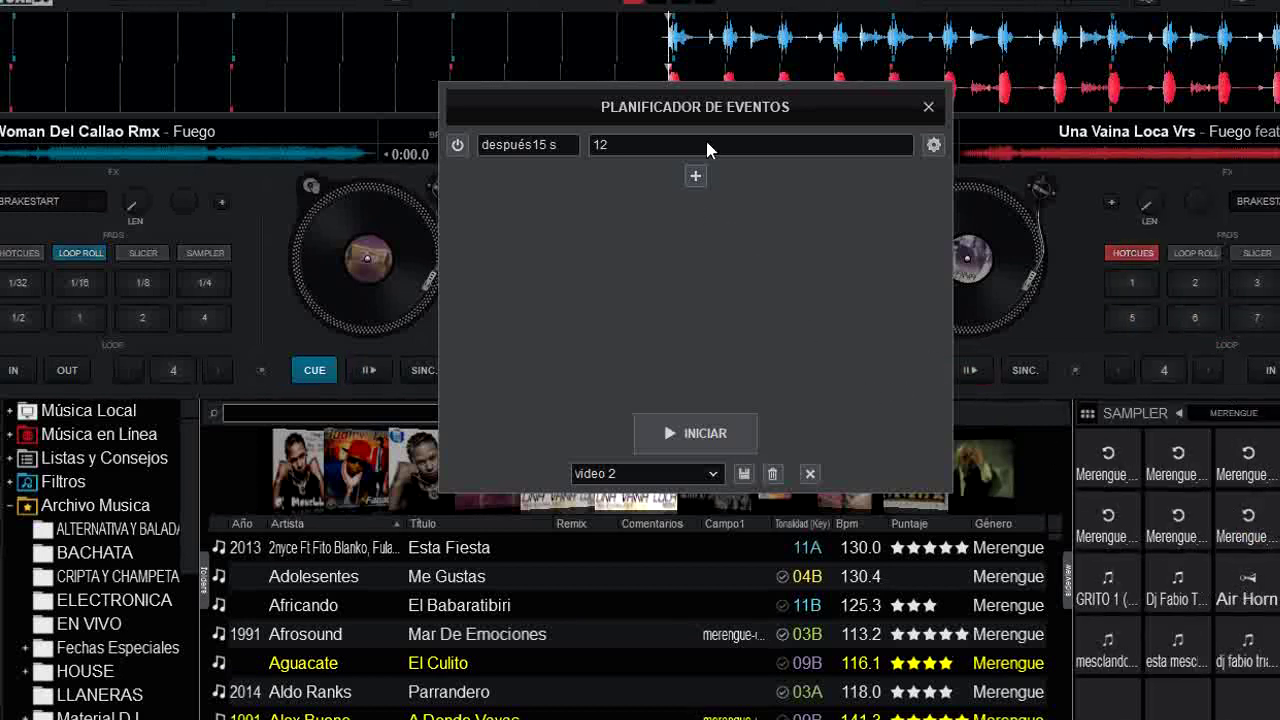
- Add an event with the action Reproducir pautas (samples) and choose the sample Merengue_BPM-126
click(695, 176)
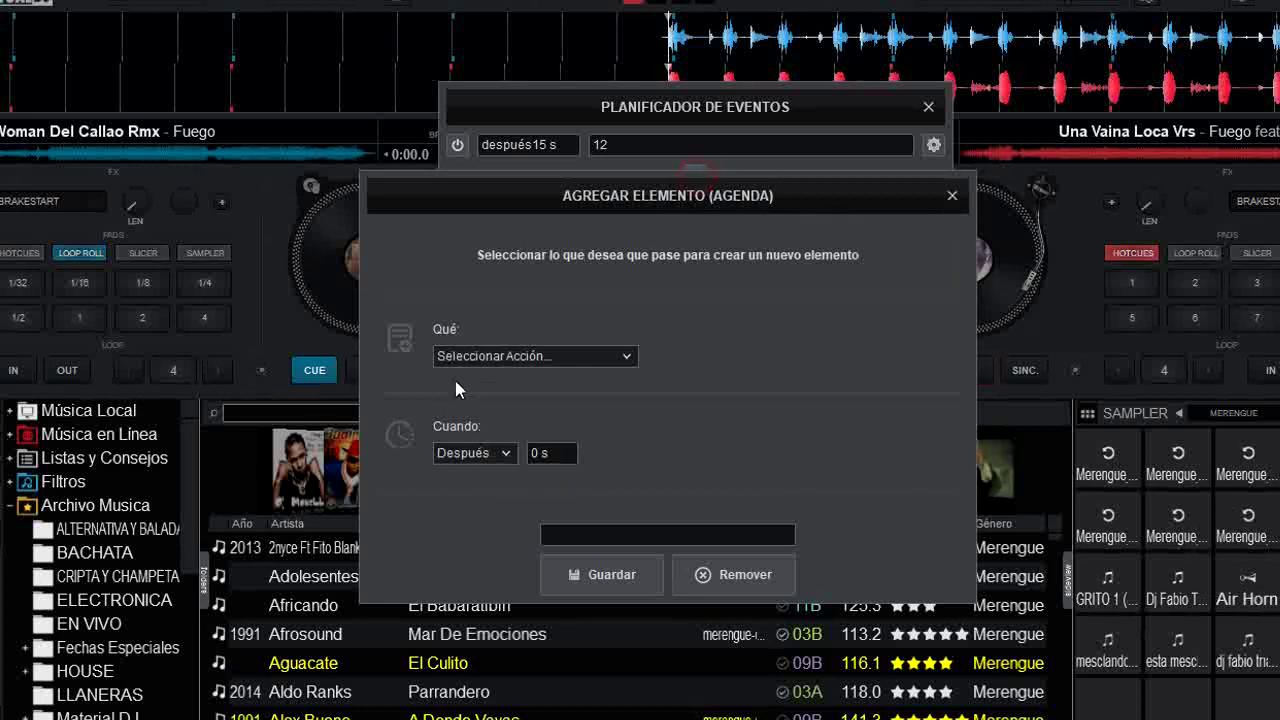
click(530, 358)
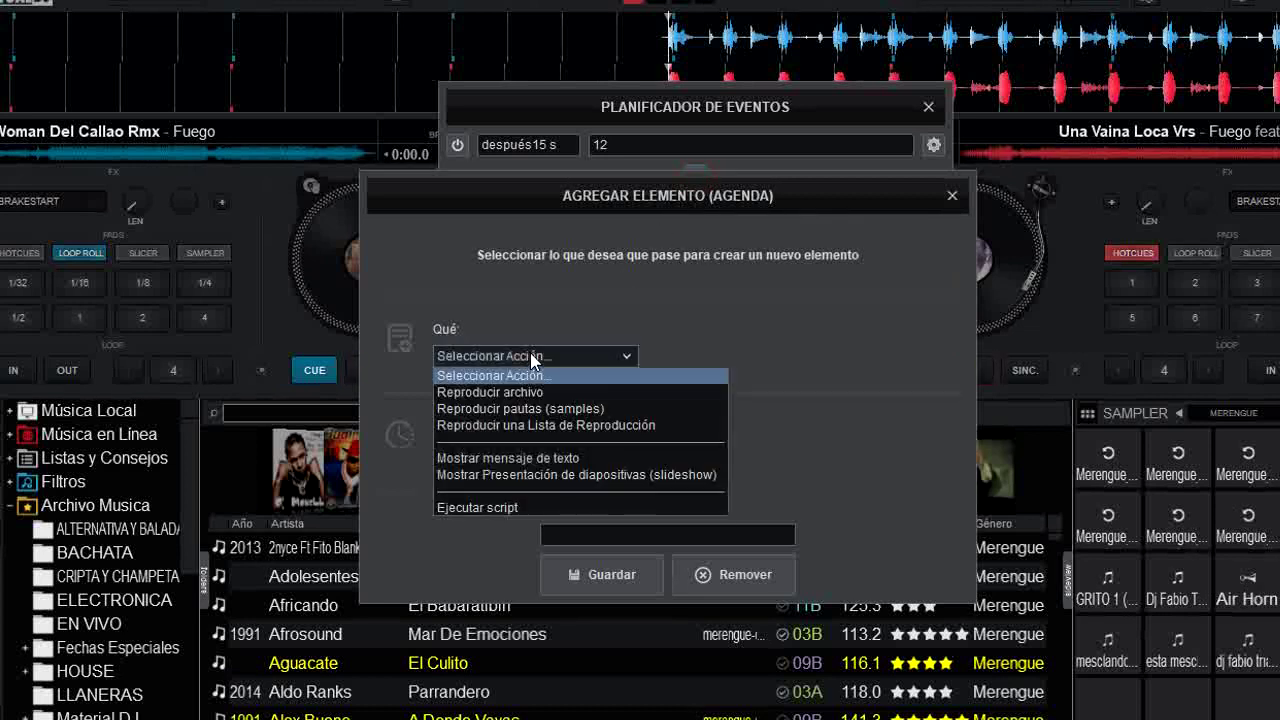
click(548, 410)
click(848, 358)
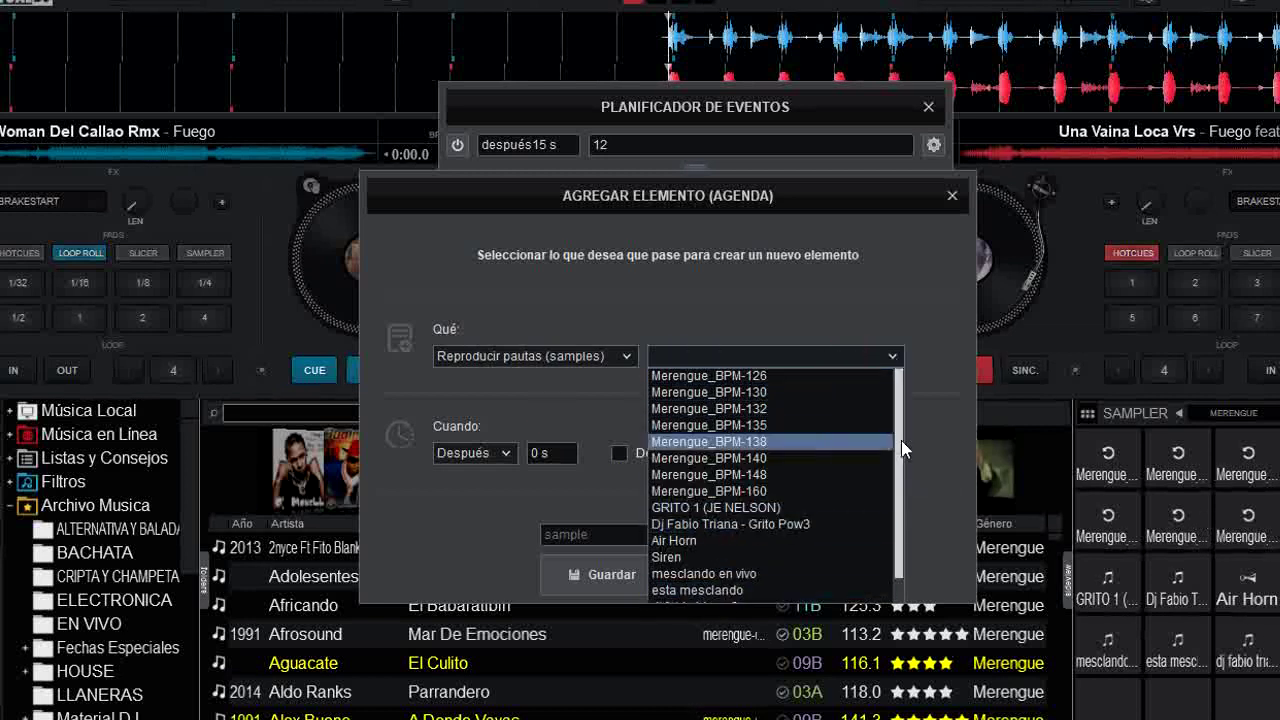
click(720, 378)
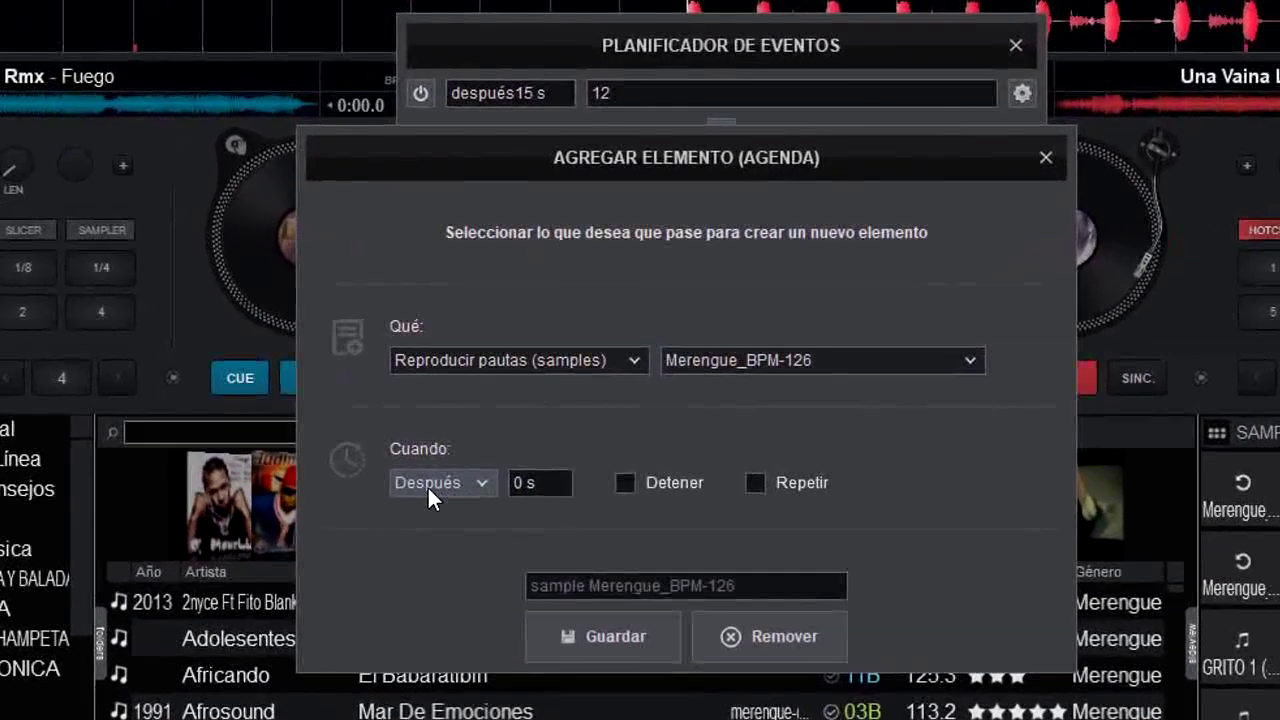
- Keep the sample event's timing at Después and set its delay to 8 s
click(484, 478)
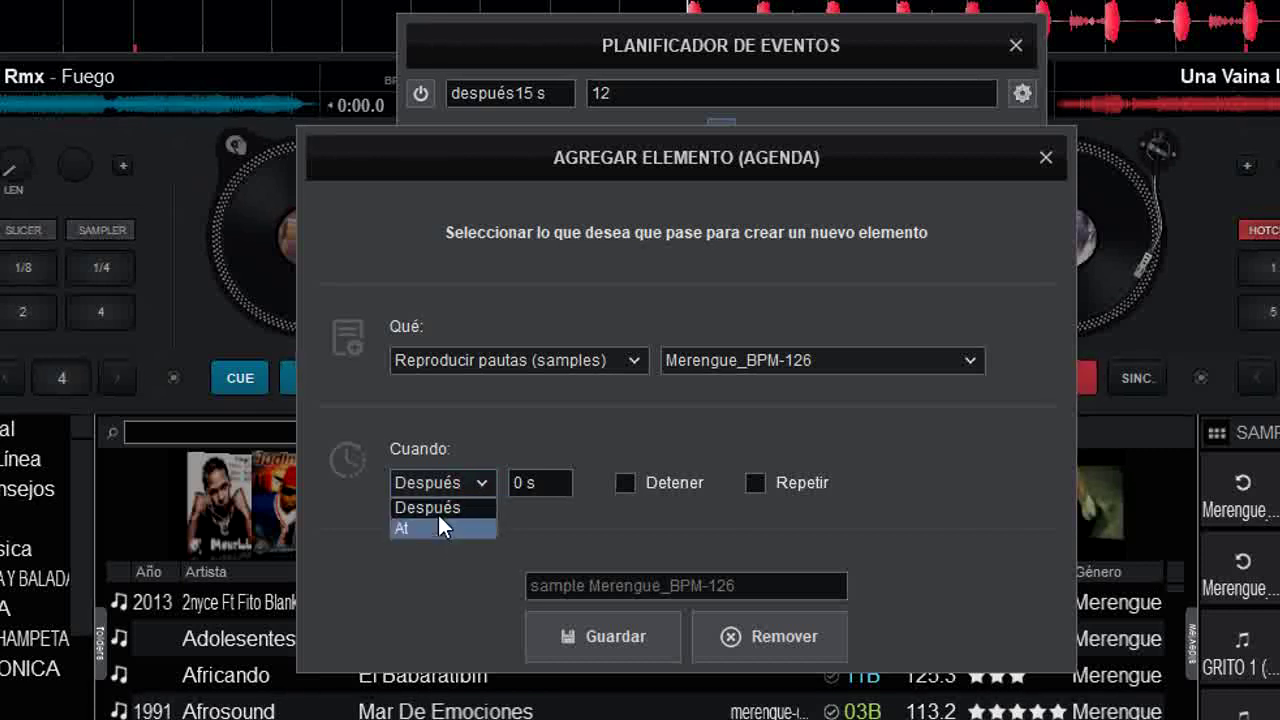
click(539, 478)
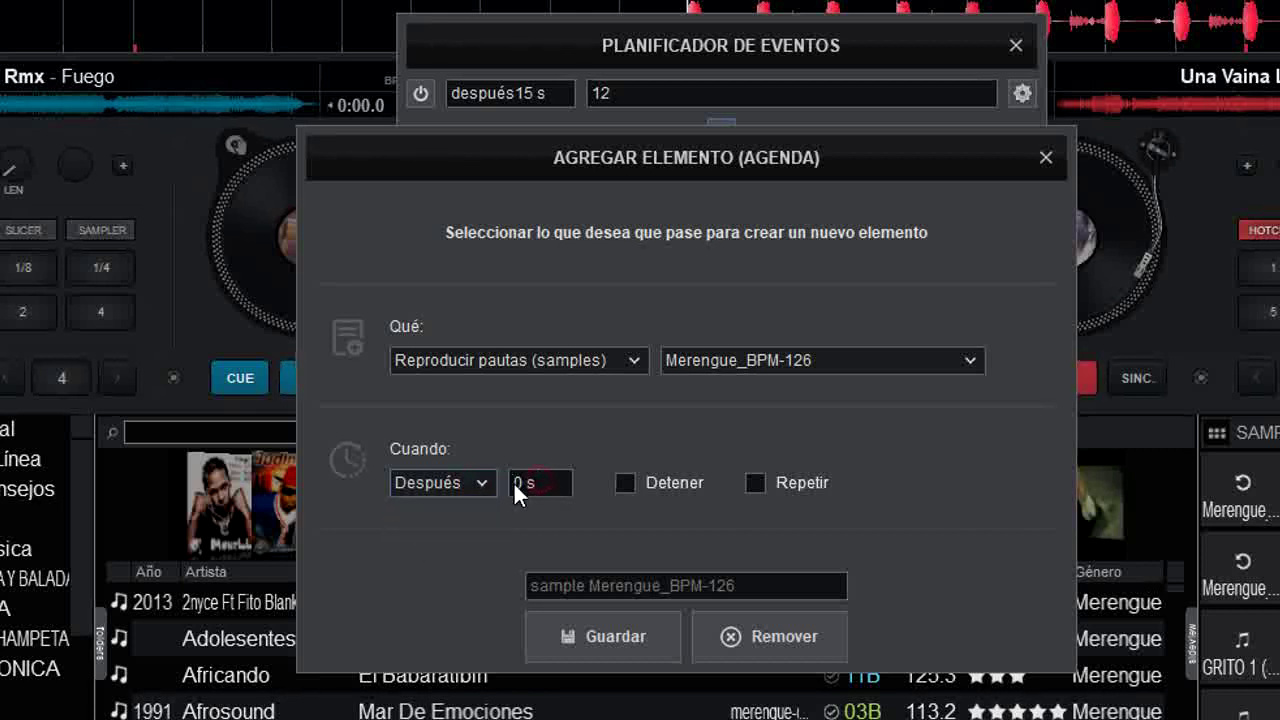
click(522, 483)
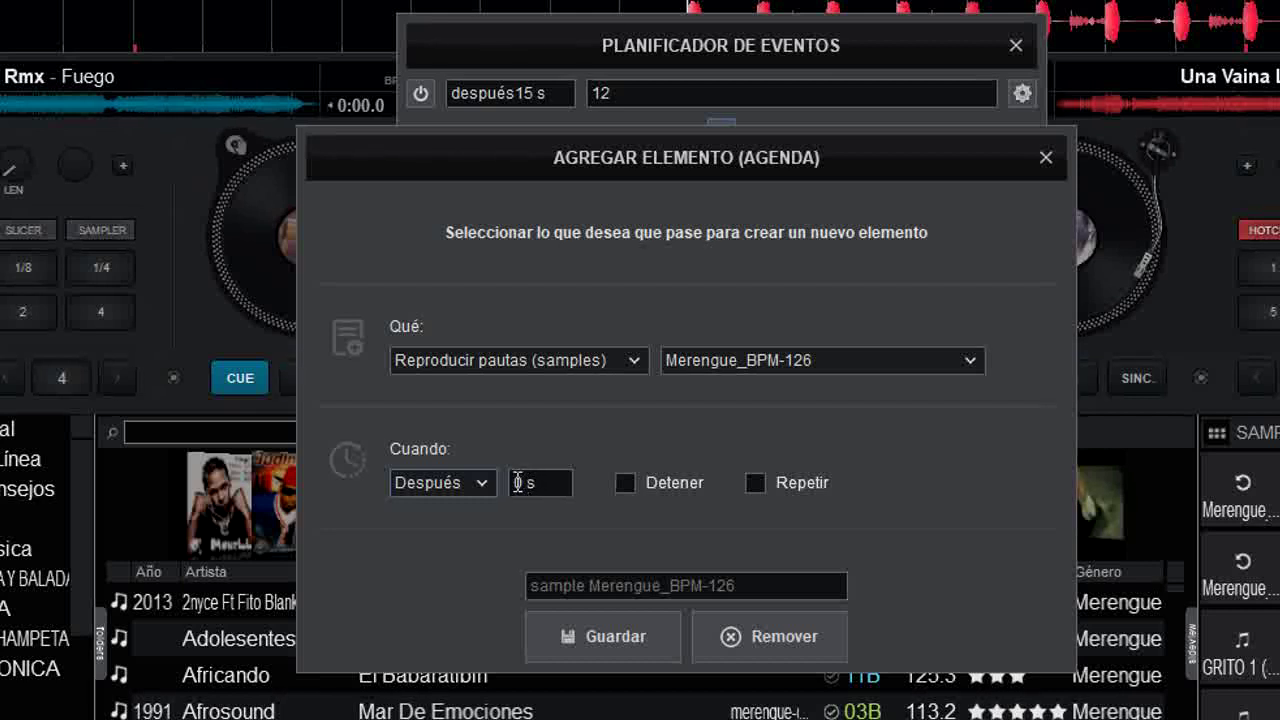
drag(526, 483, 506, 483)
text(8)
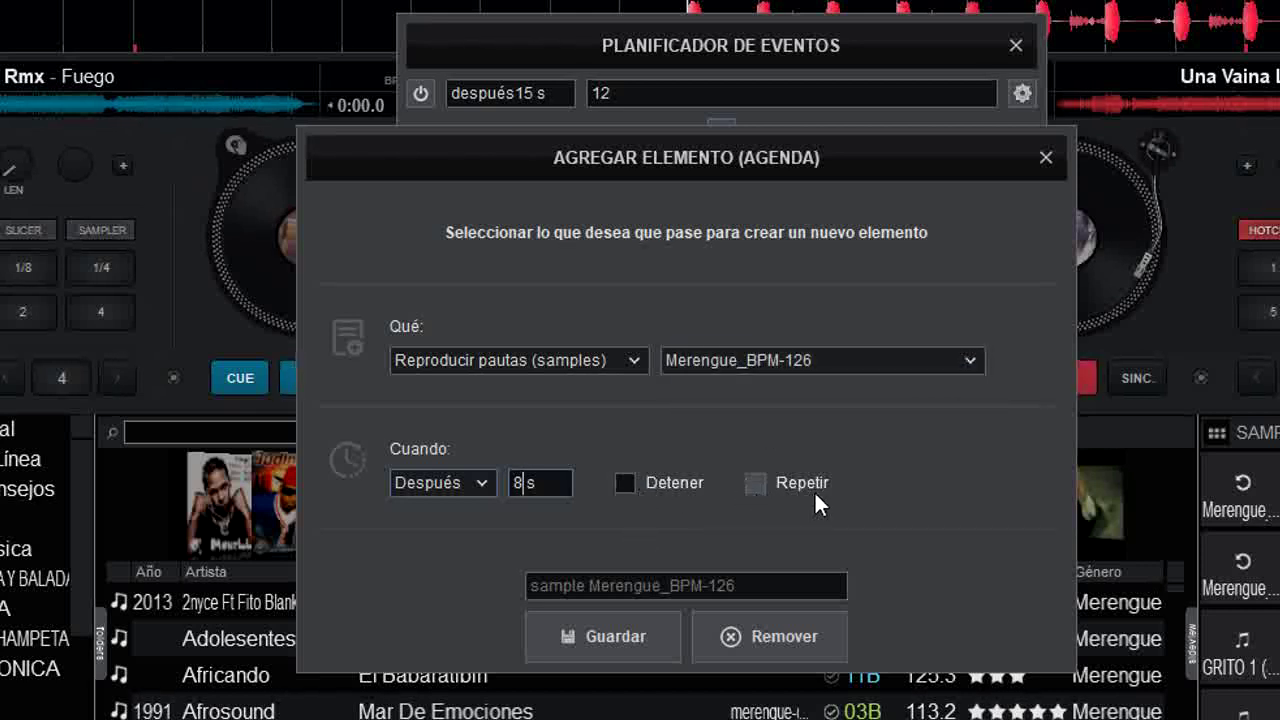
- Name the sample event "merengue" and save it to the schedule
click(740, 584)
text(merengue)
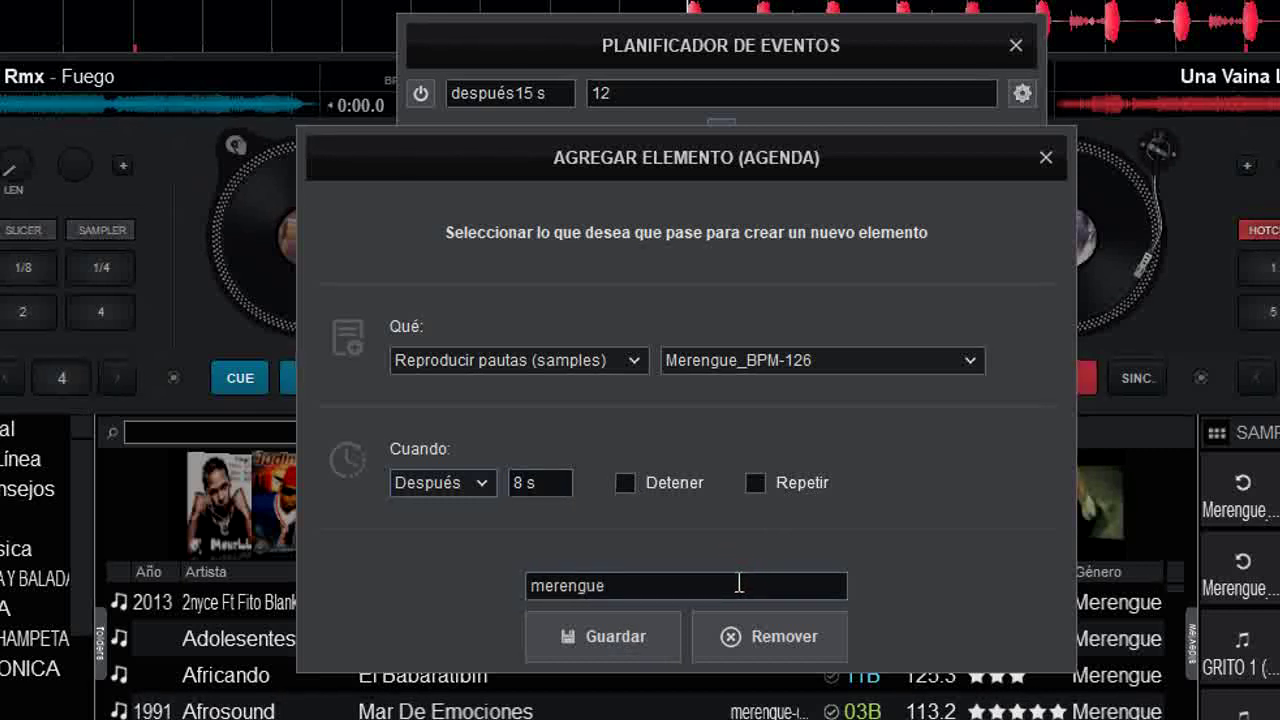
click(637, 624)
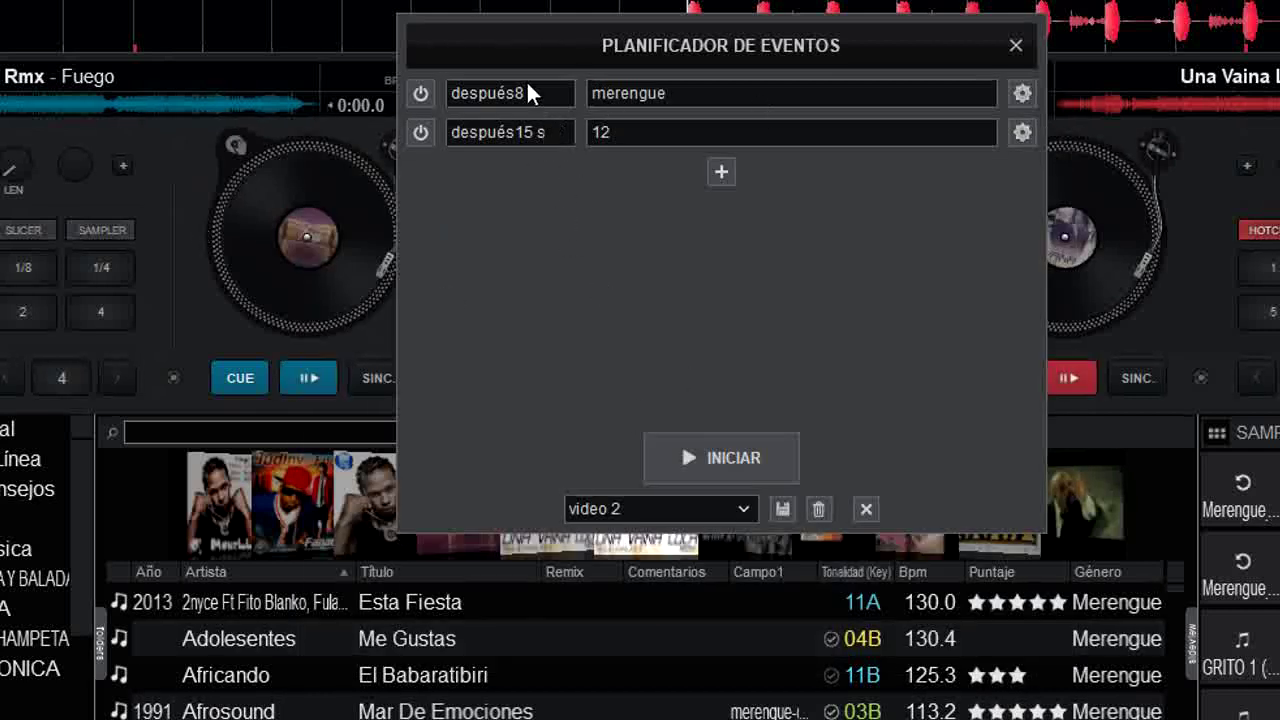
- Add an event with the action Reproducir una Lista de Reproducción and choose the playlist M Merengue bananas - terranova
click(722, 172)
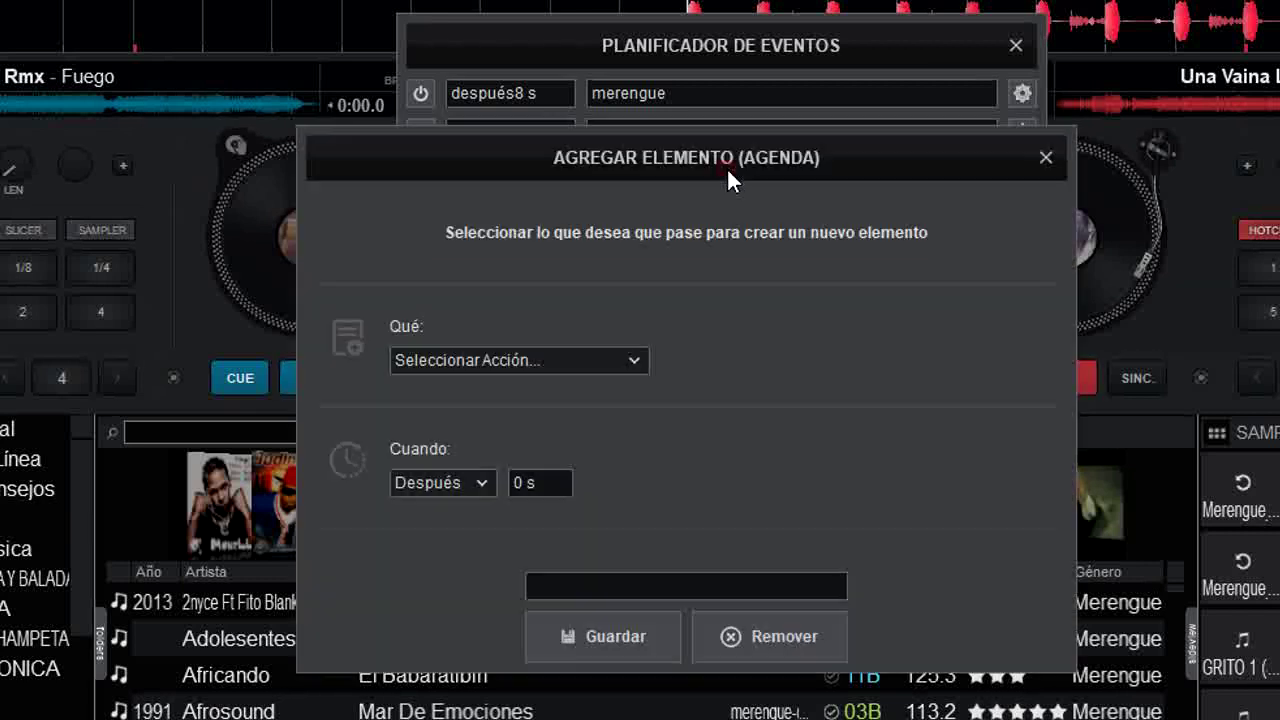
click(600, 360)
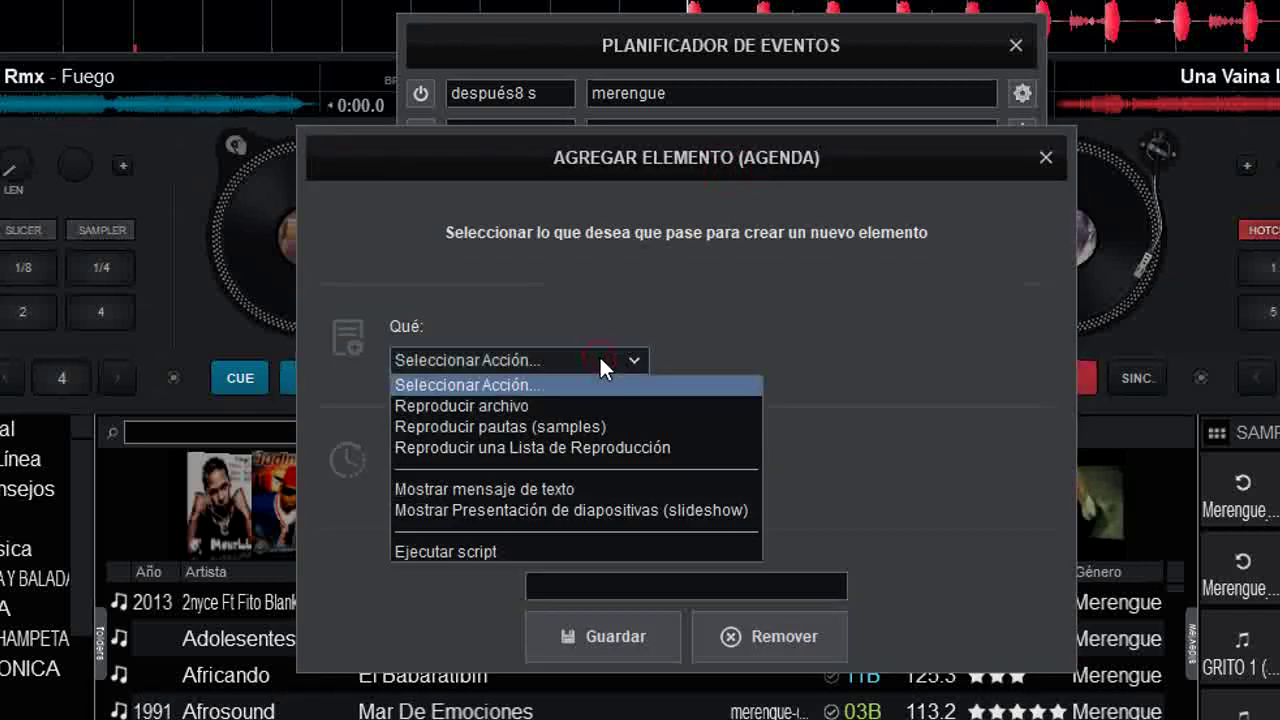
click(637, 447)
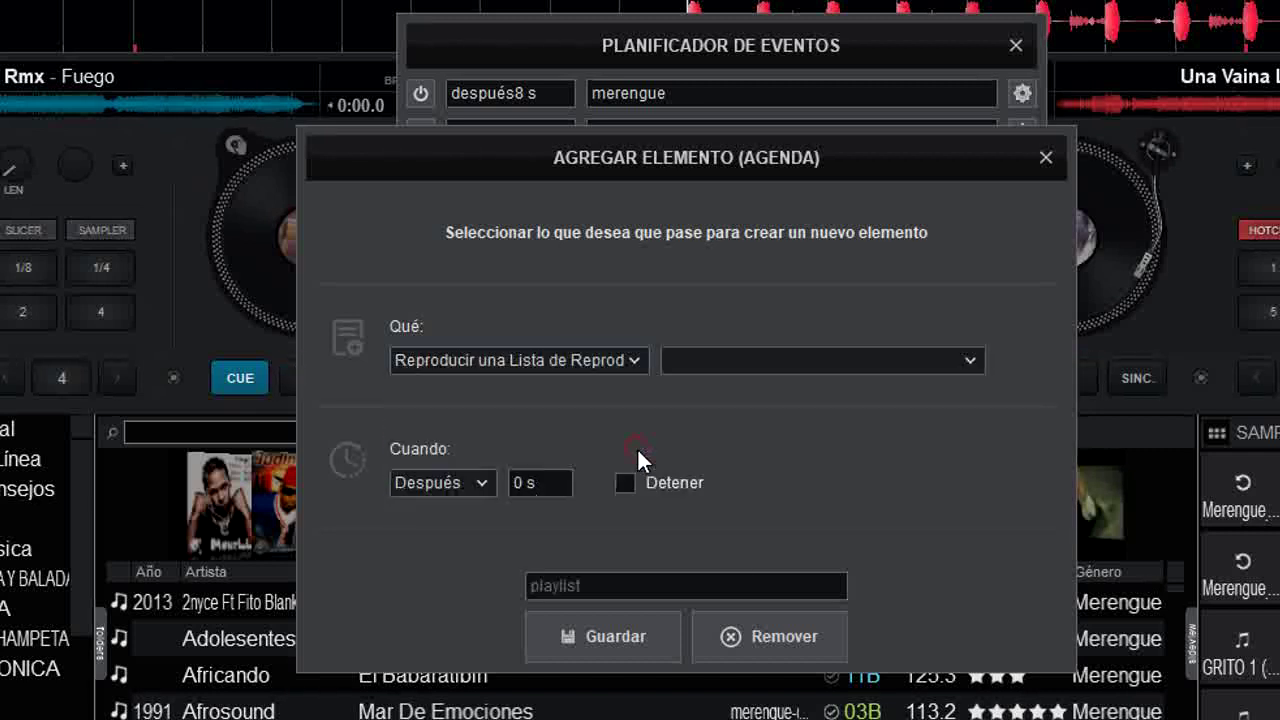
click(805, 359)
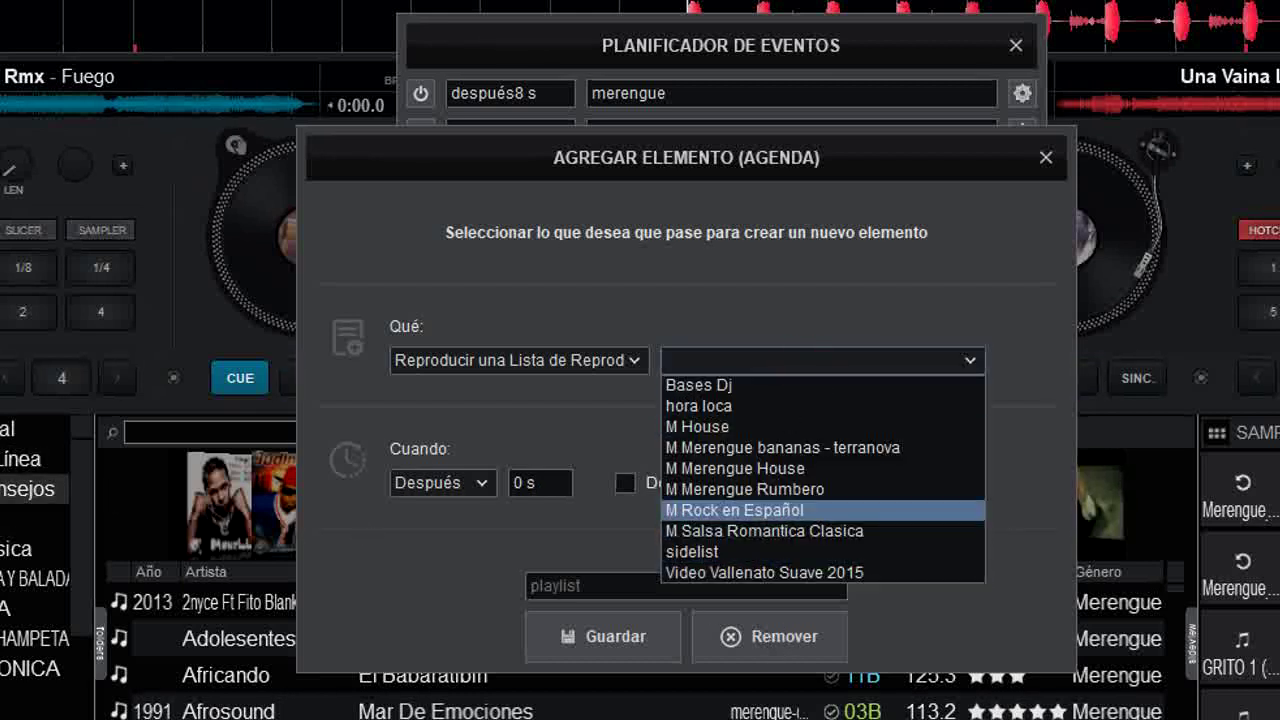
click(20, 548)
click(30, 518)
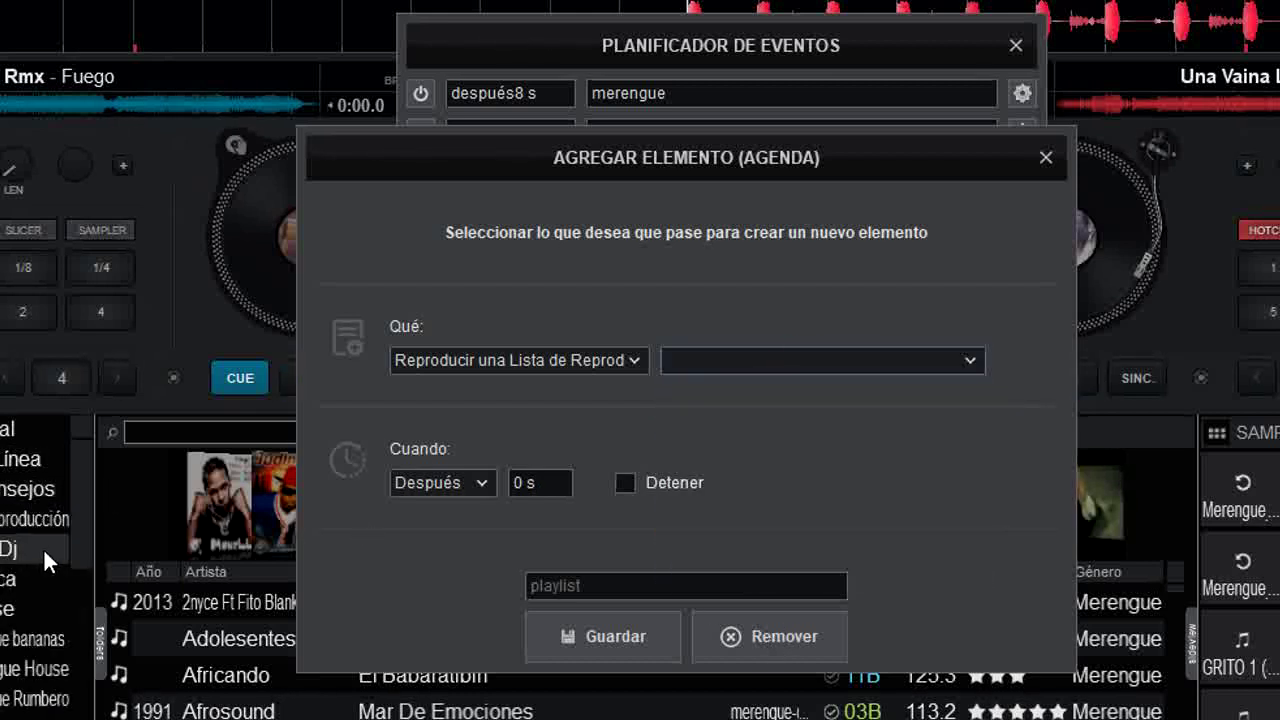
click(762, 364)
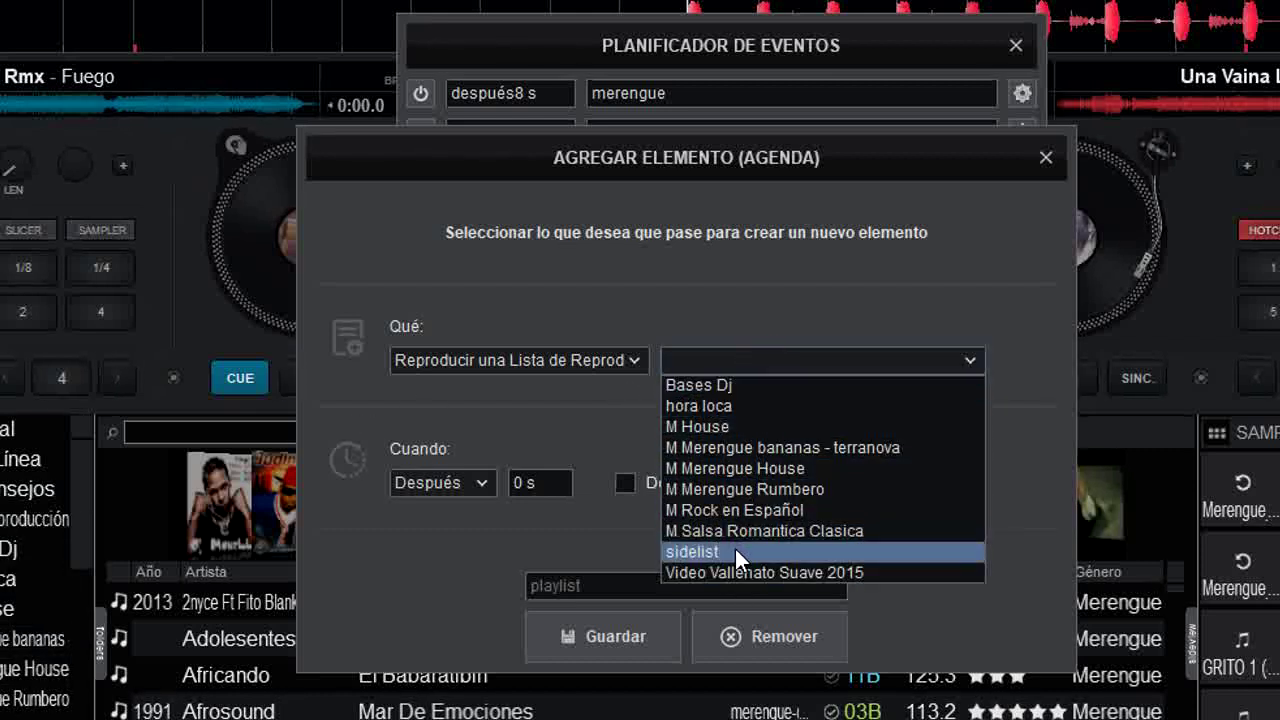
click(800, 489)
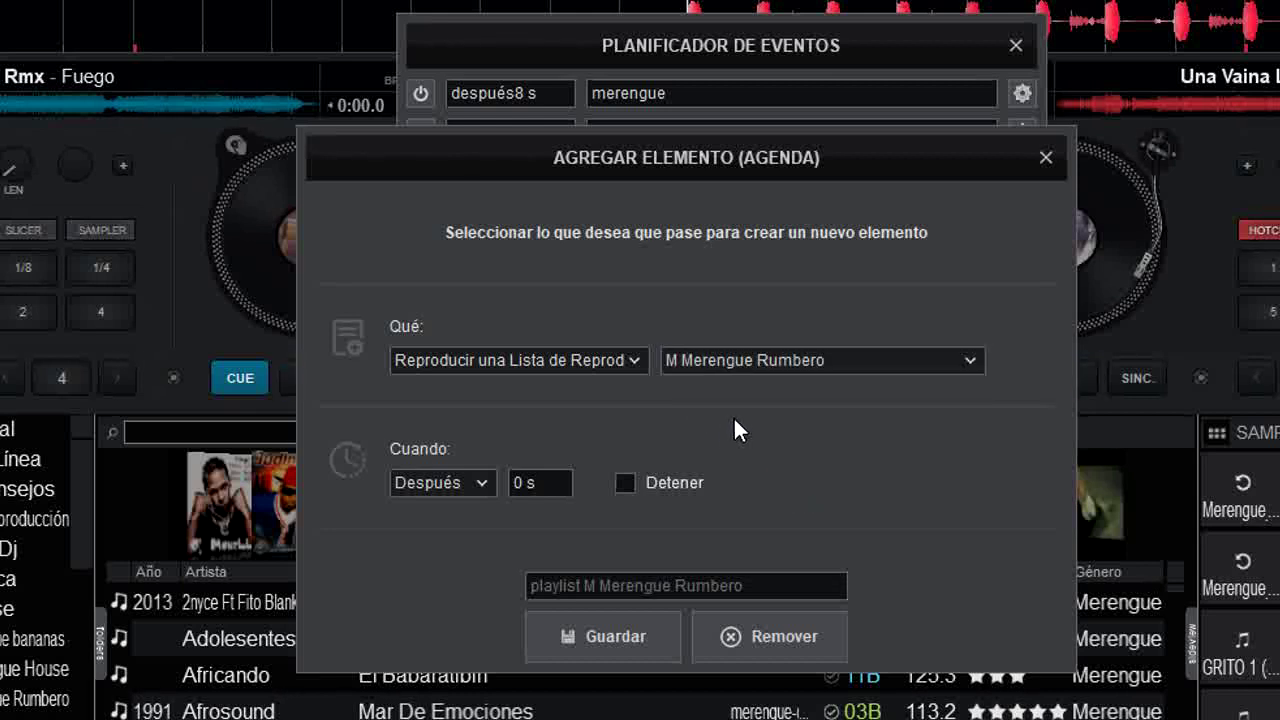
click(790, 360)
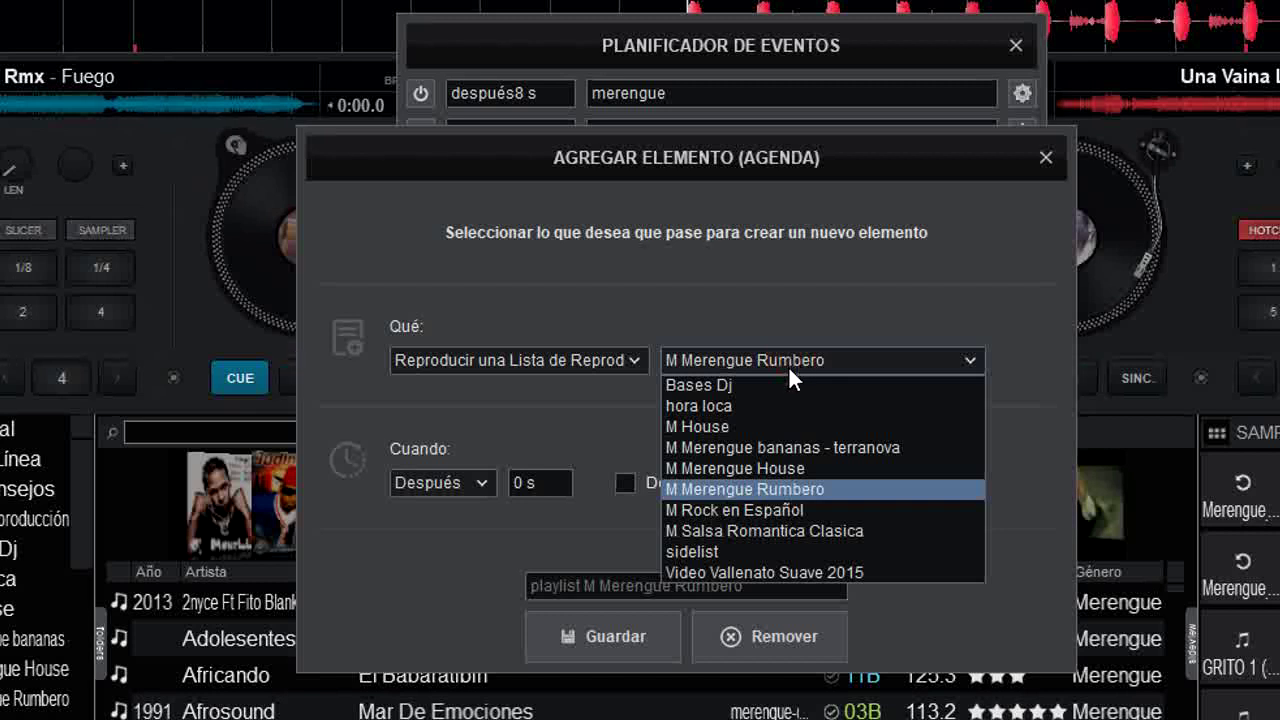
click(798, 441)
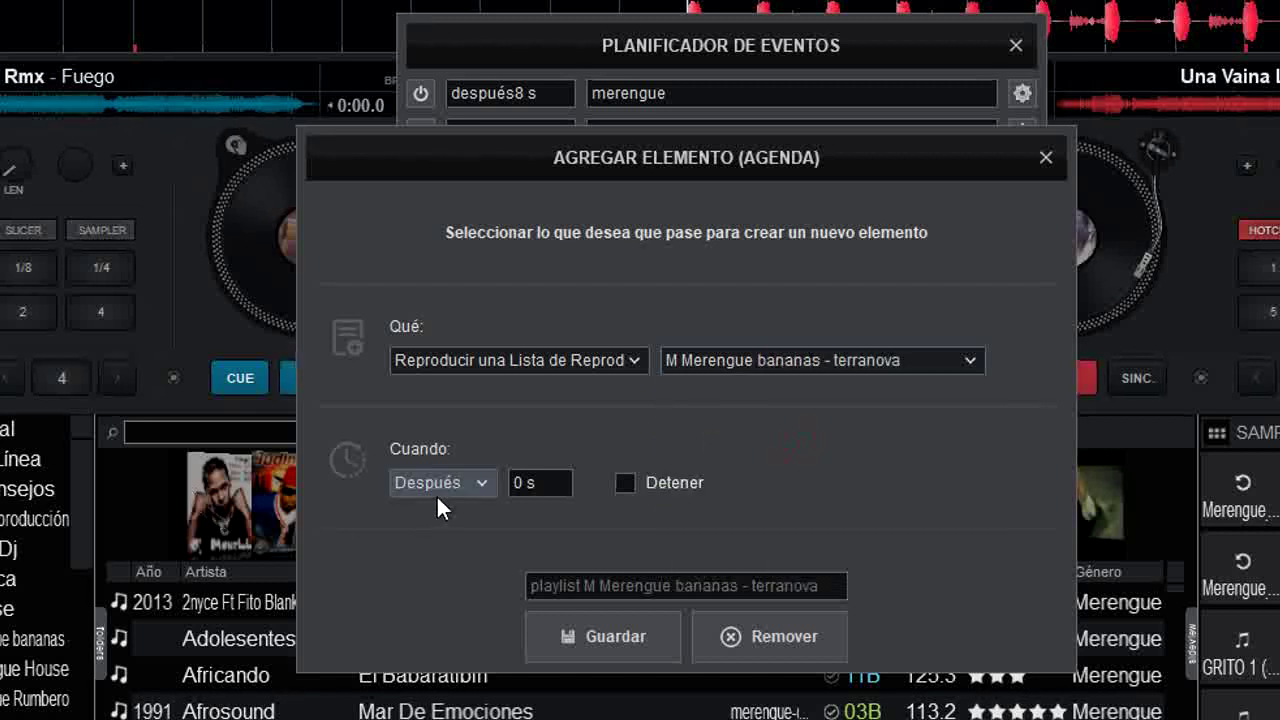
- Keep the playlist event's timing at Después and set its delay to 10 s
click(480, 483)
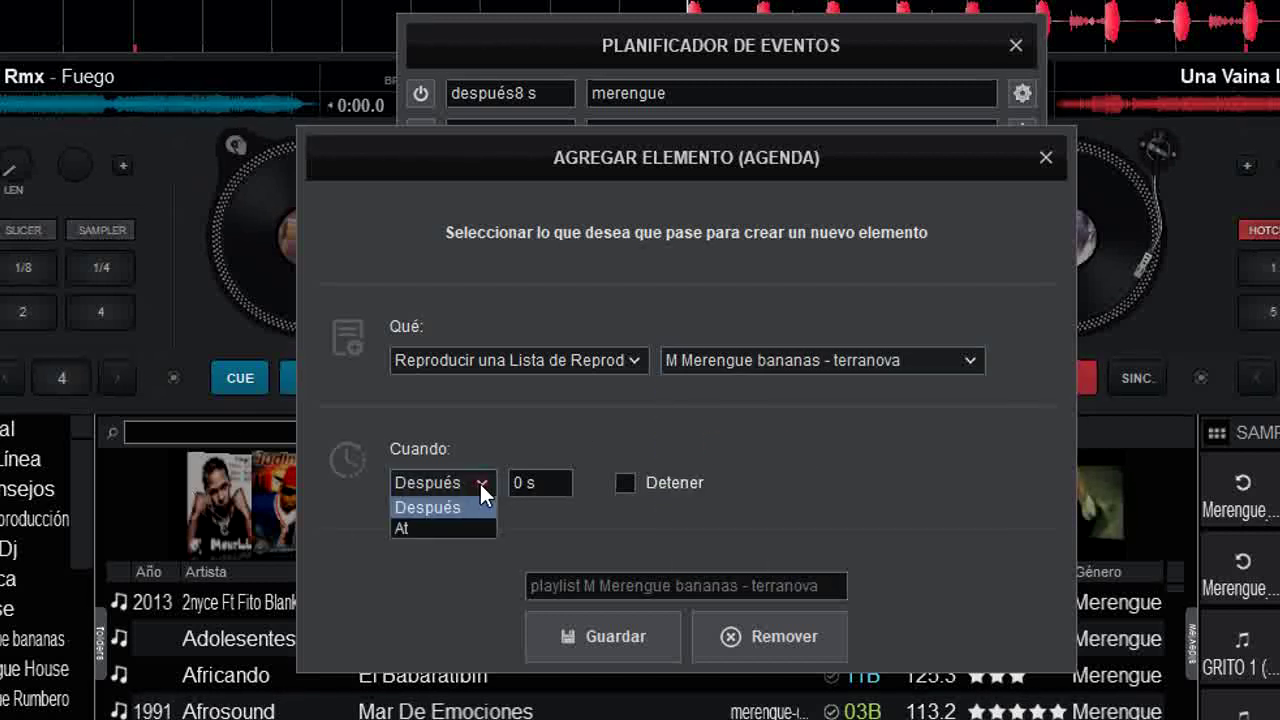
click(479, 481)
click(522, 482)
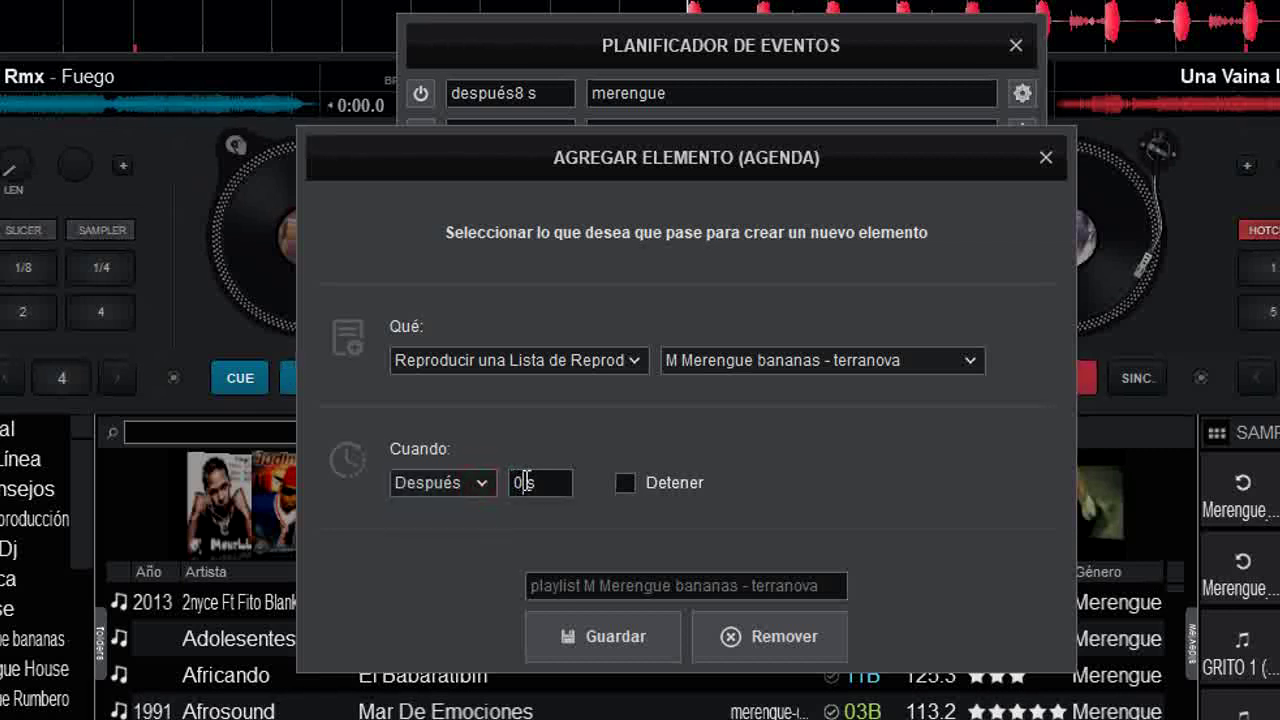
key(BackSpace)
text(1)
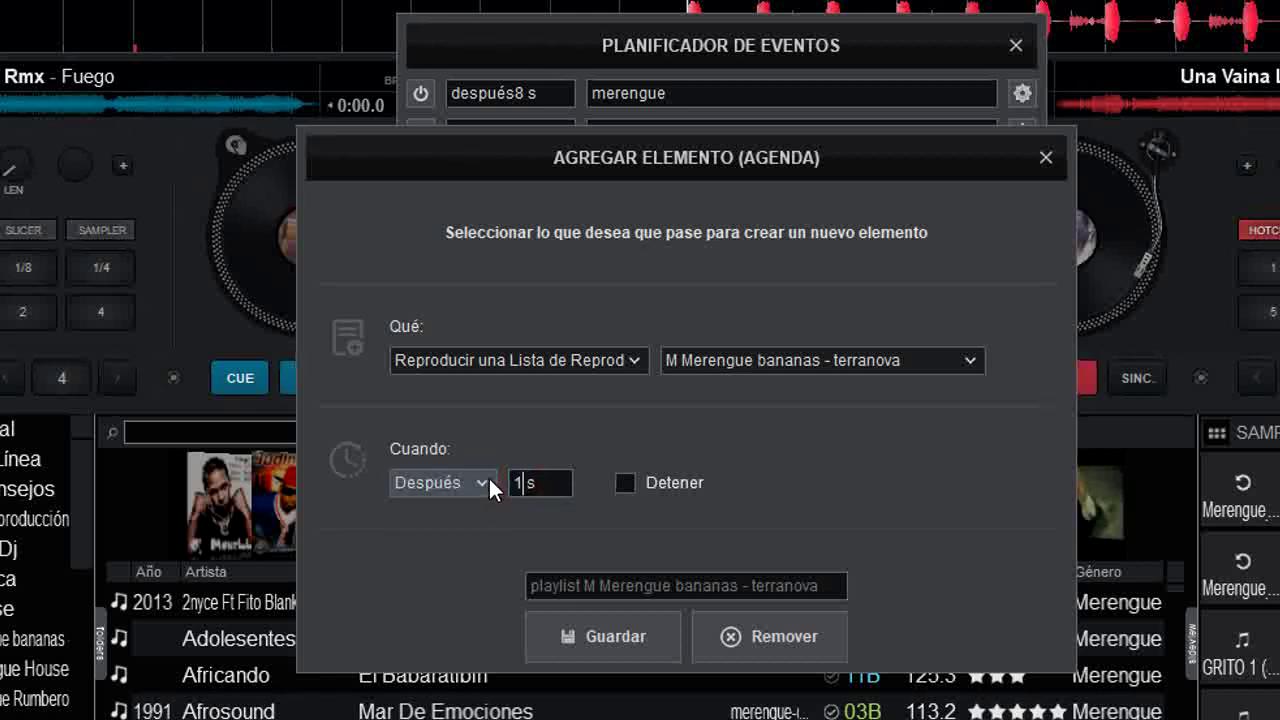
text(0)
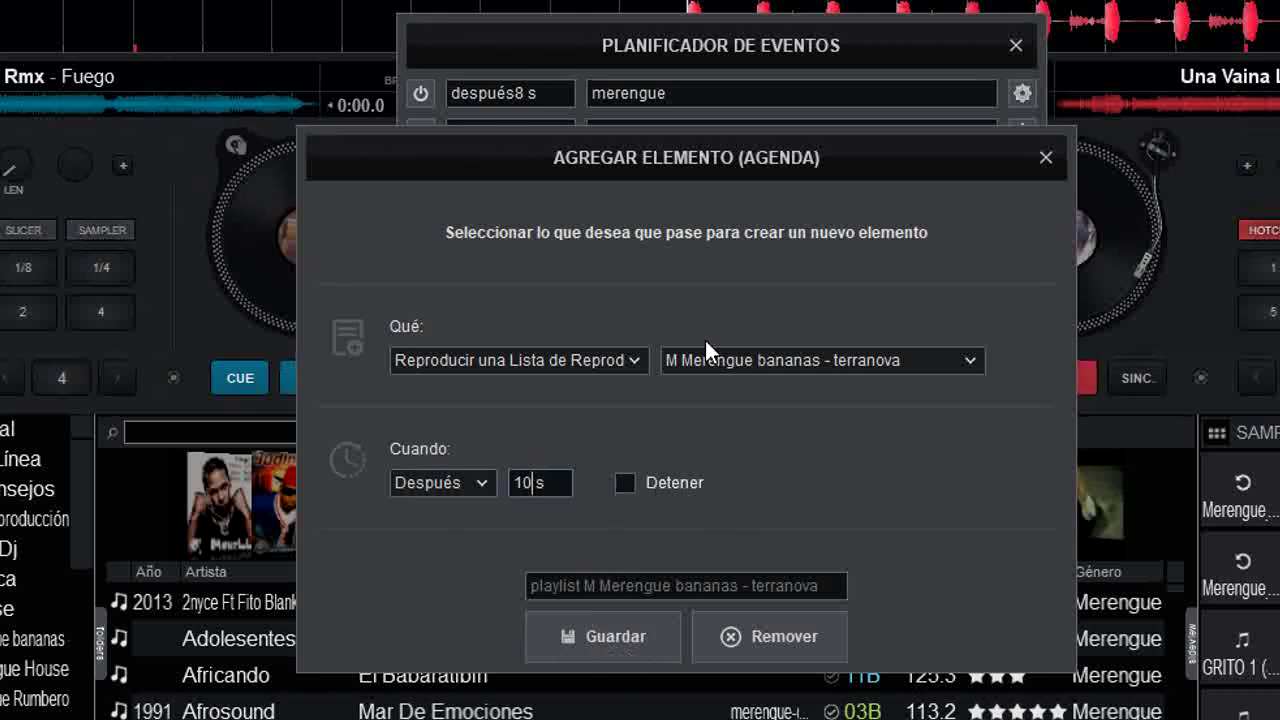
- Enable Detener for the playlist event with the option para and a duration of 10 s
click(626, 483)
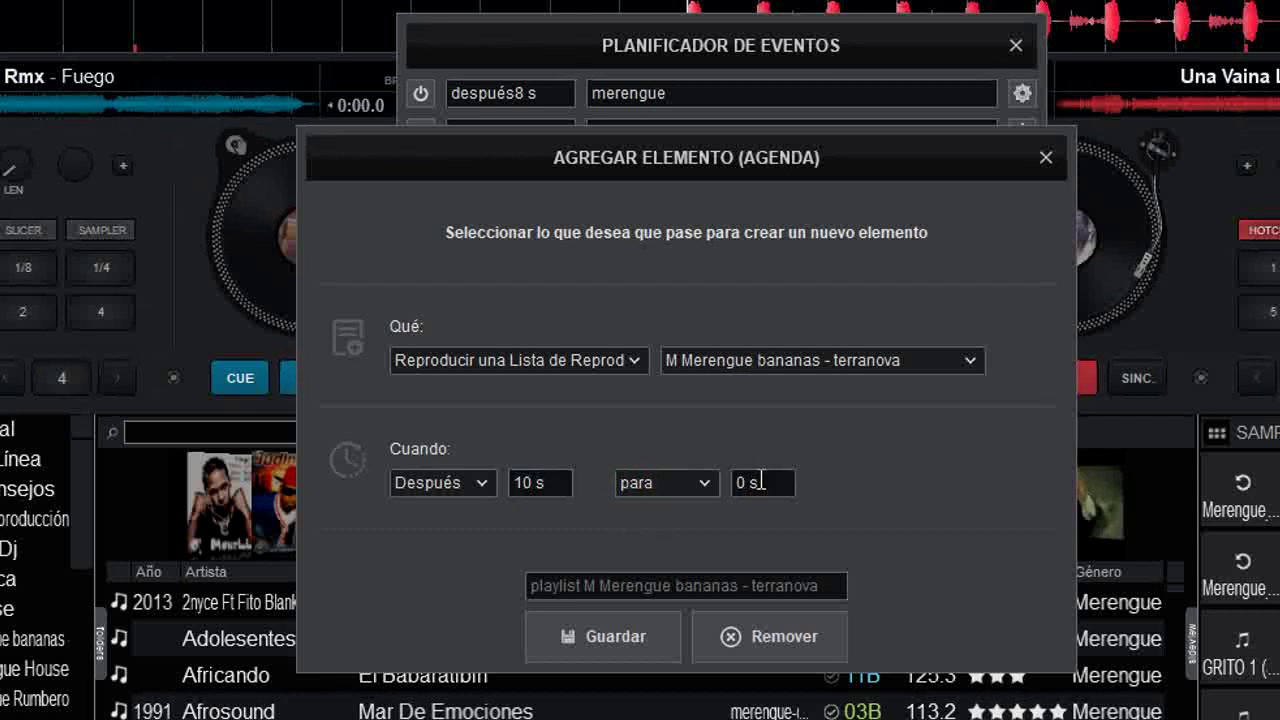
drag(750, 482, 724, 487)
text(10)
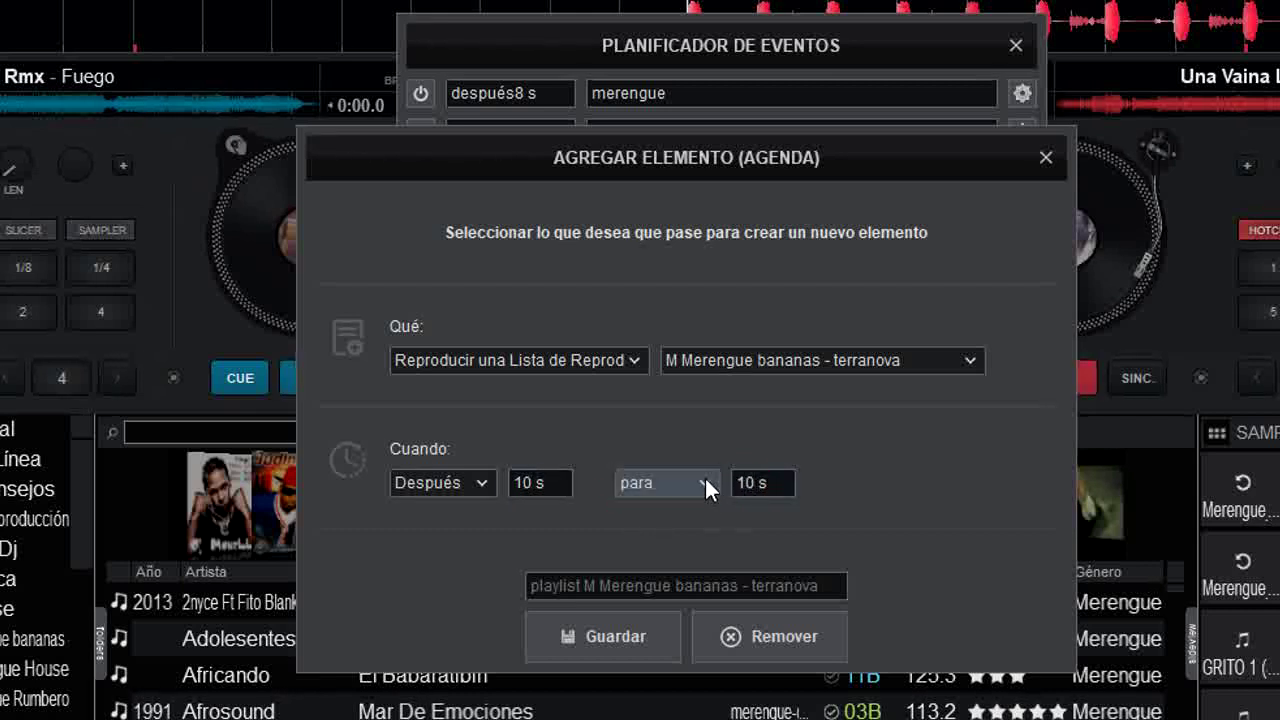
click(703, 476)
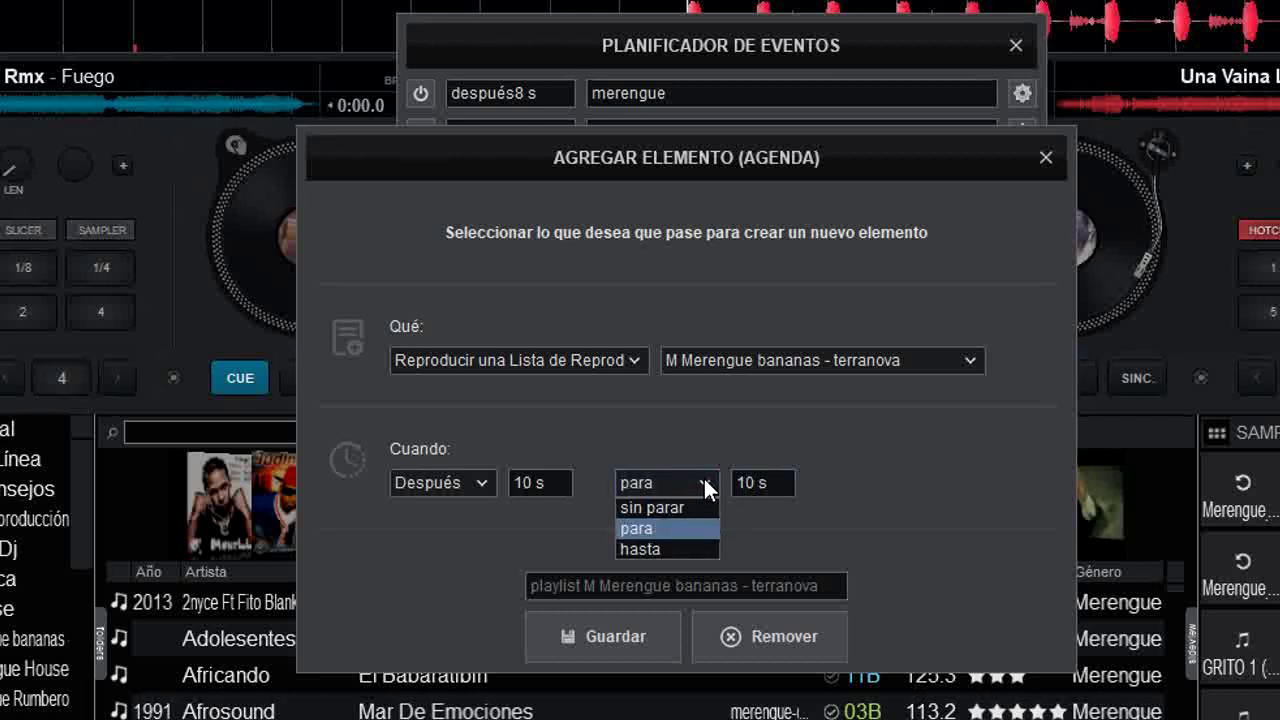
click(781, 530)
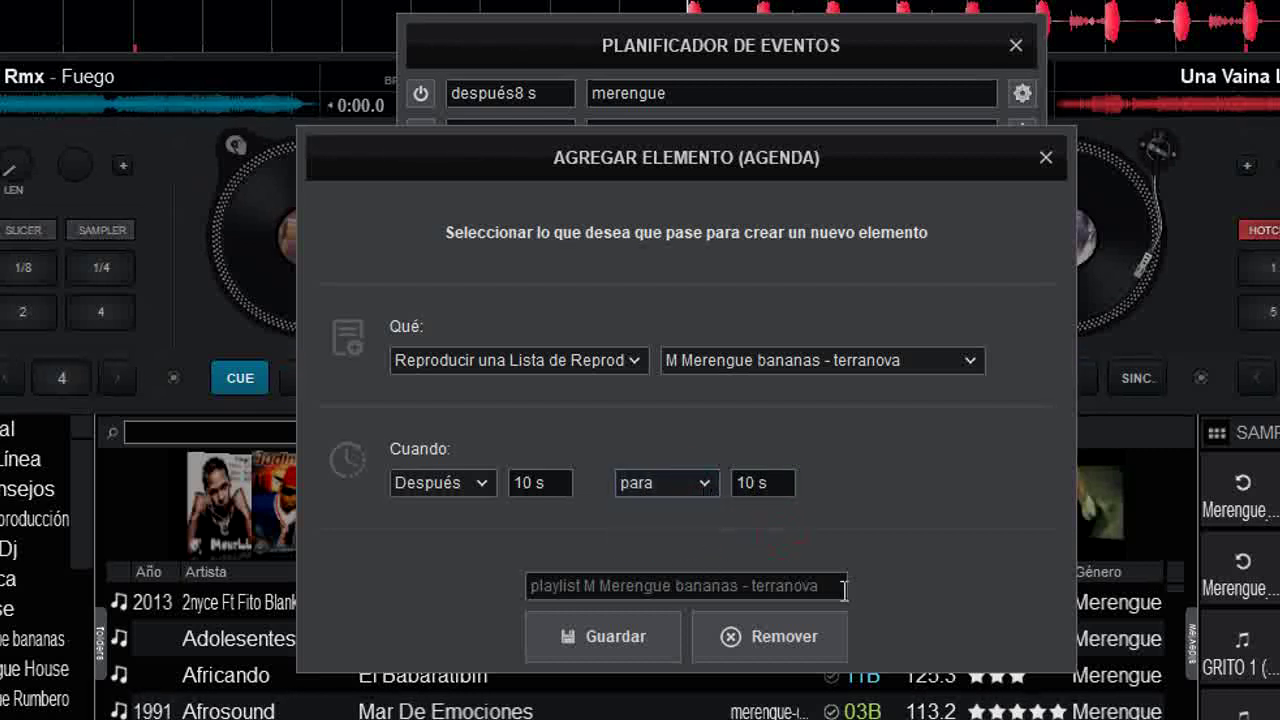
- Name the playlist event "musica" and save it to the schedule
click(665, 586)
text(p)
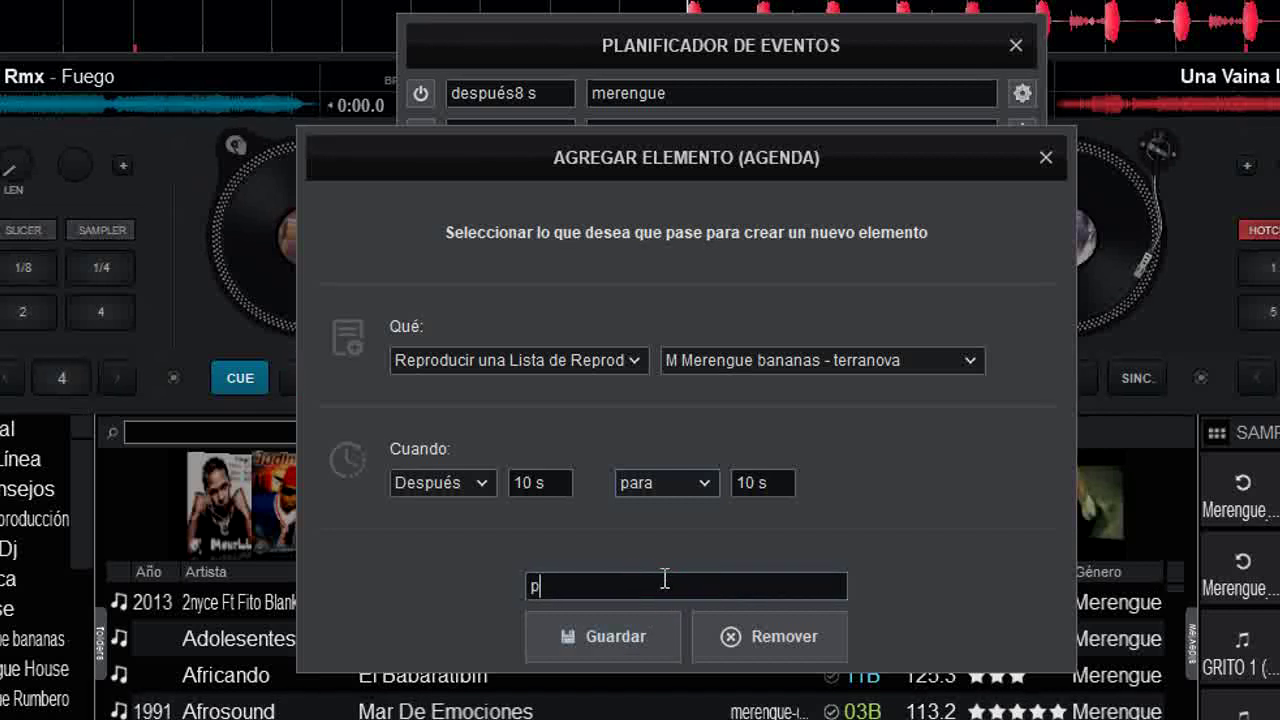
text(is)
key(BackSpace)
key(BackSpace)
key(BackSpace)
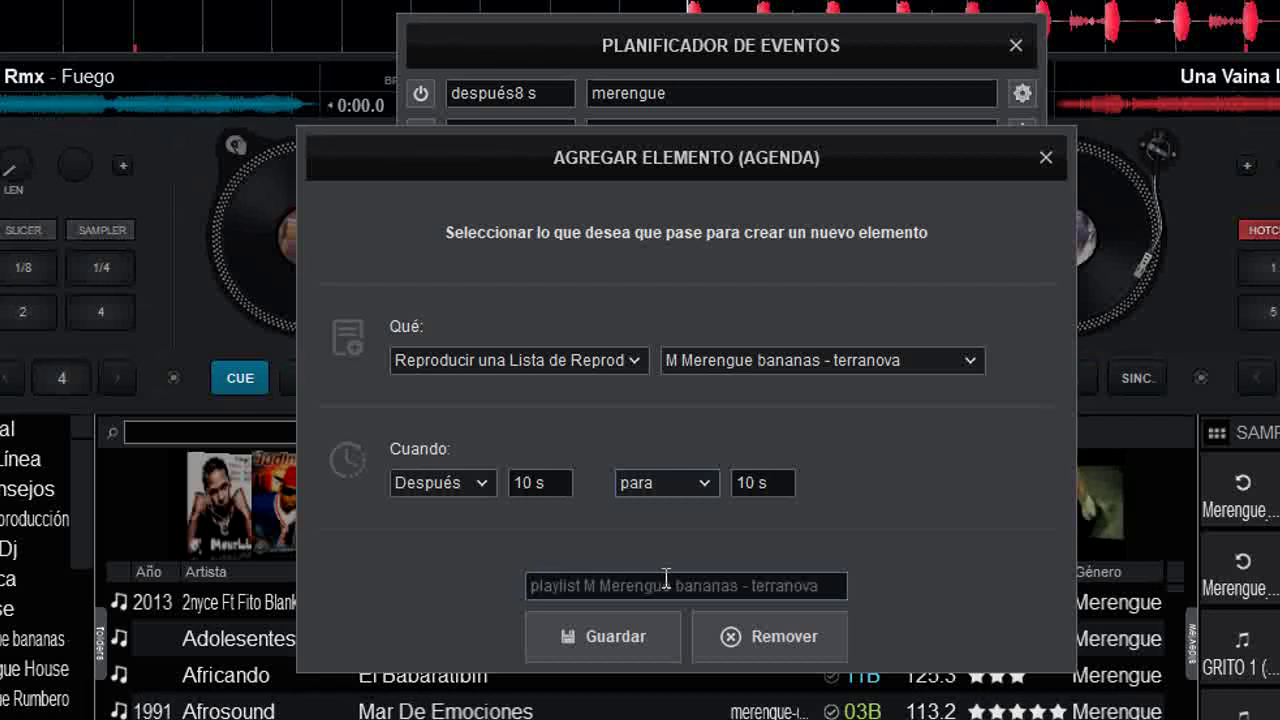
text(musica)
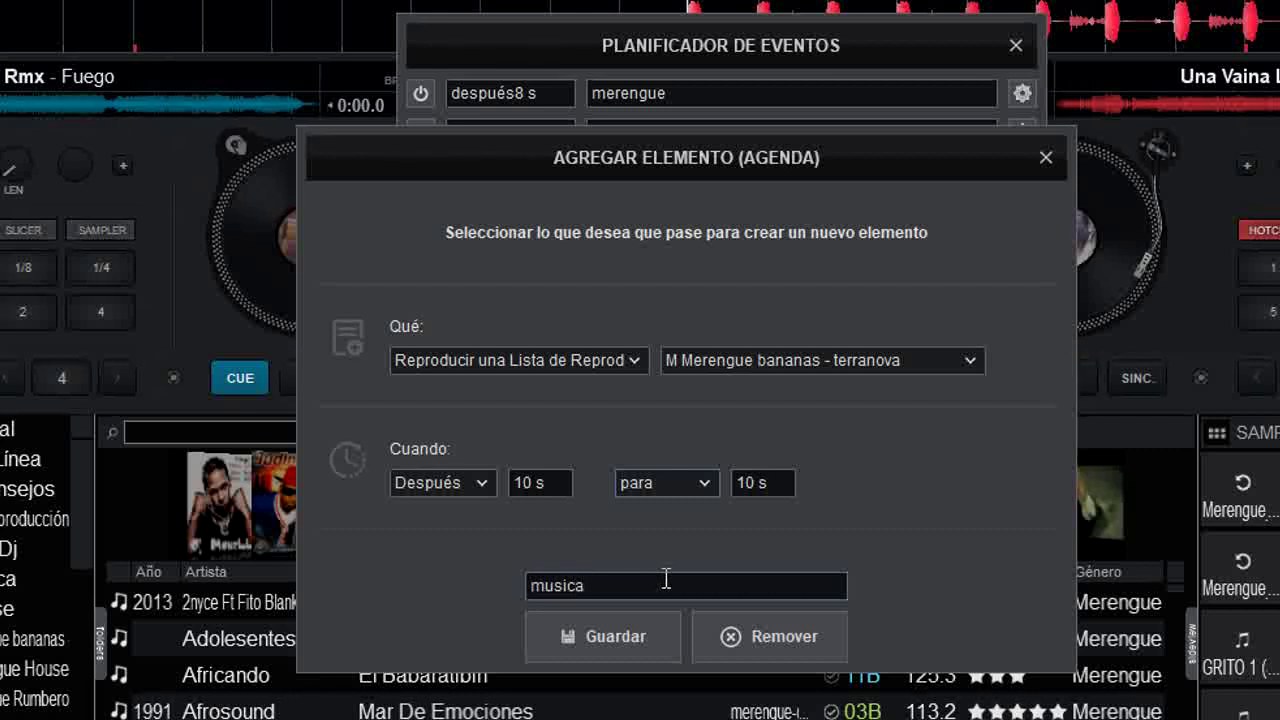
click(622, 627)
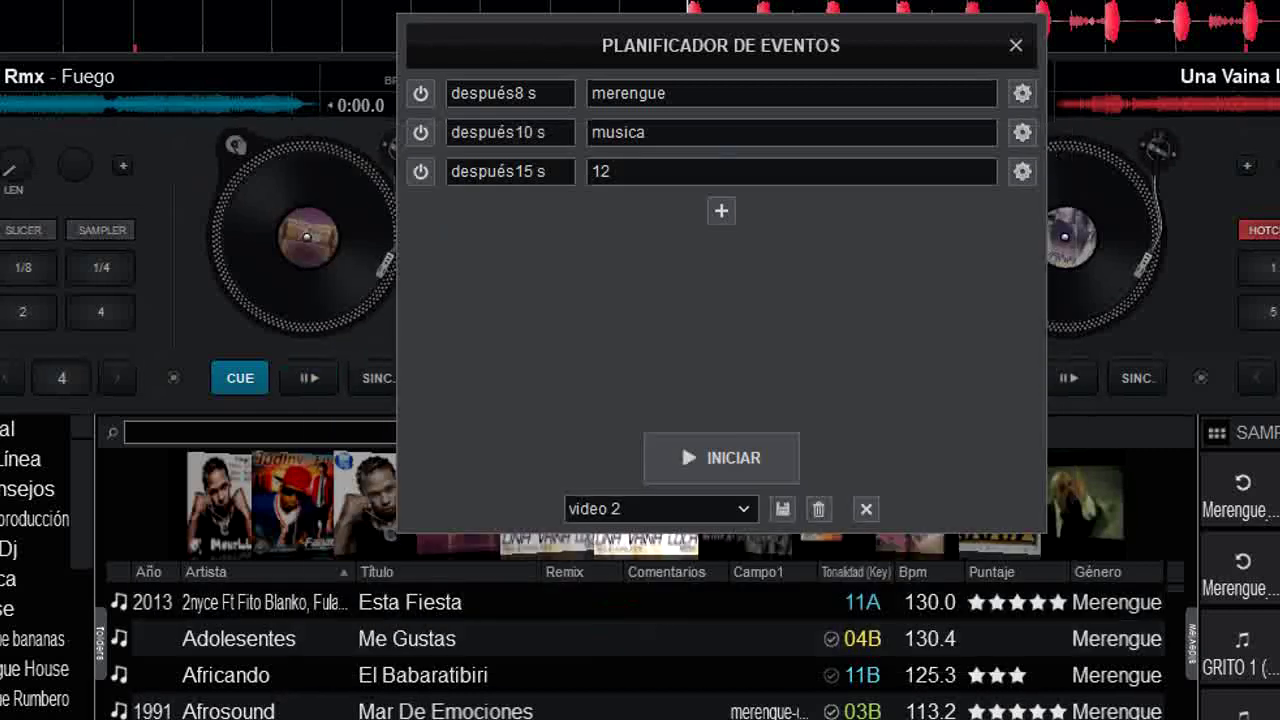
- Add an event with the action Mostrar mensaje de texto and the message "50 % de descuento en licores nacionales"
click(721, 209)
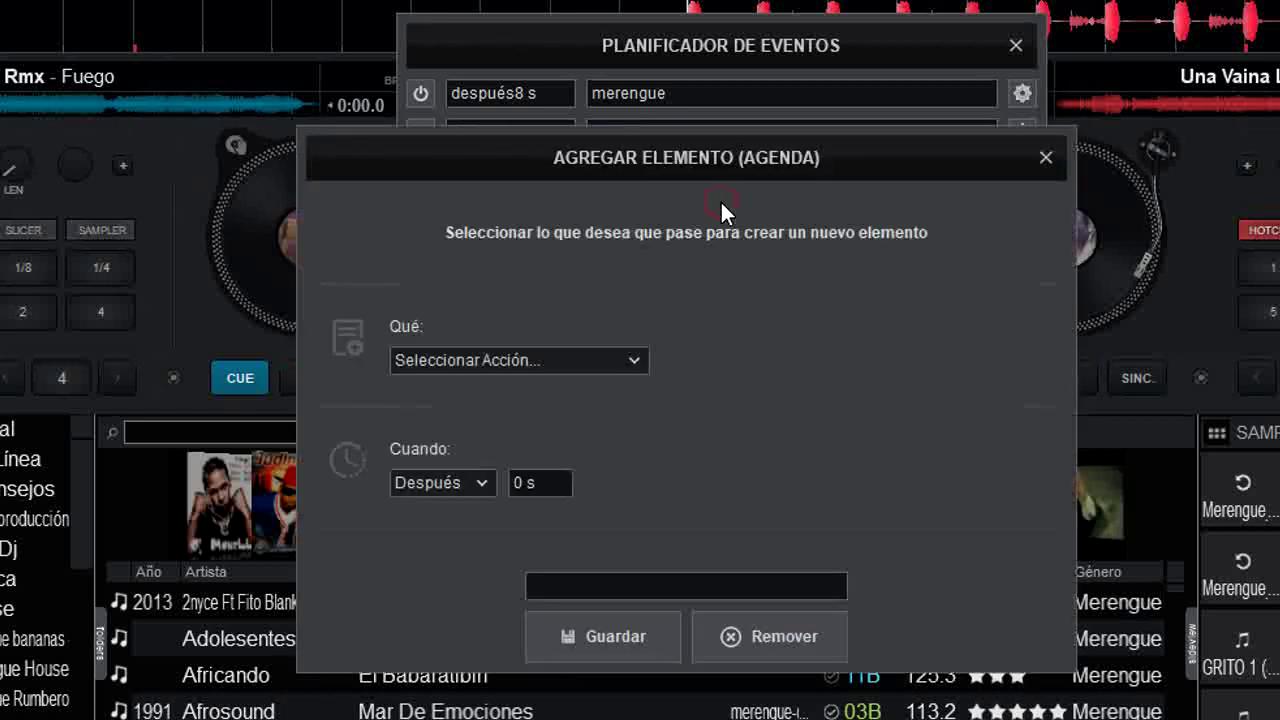
click(488, 360)
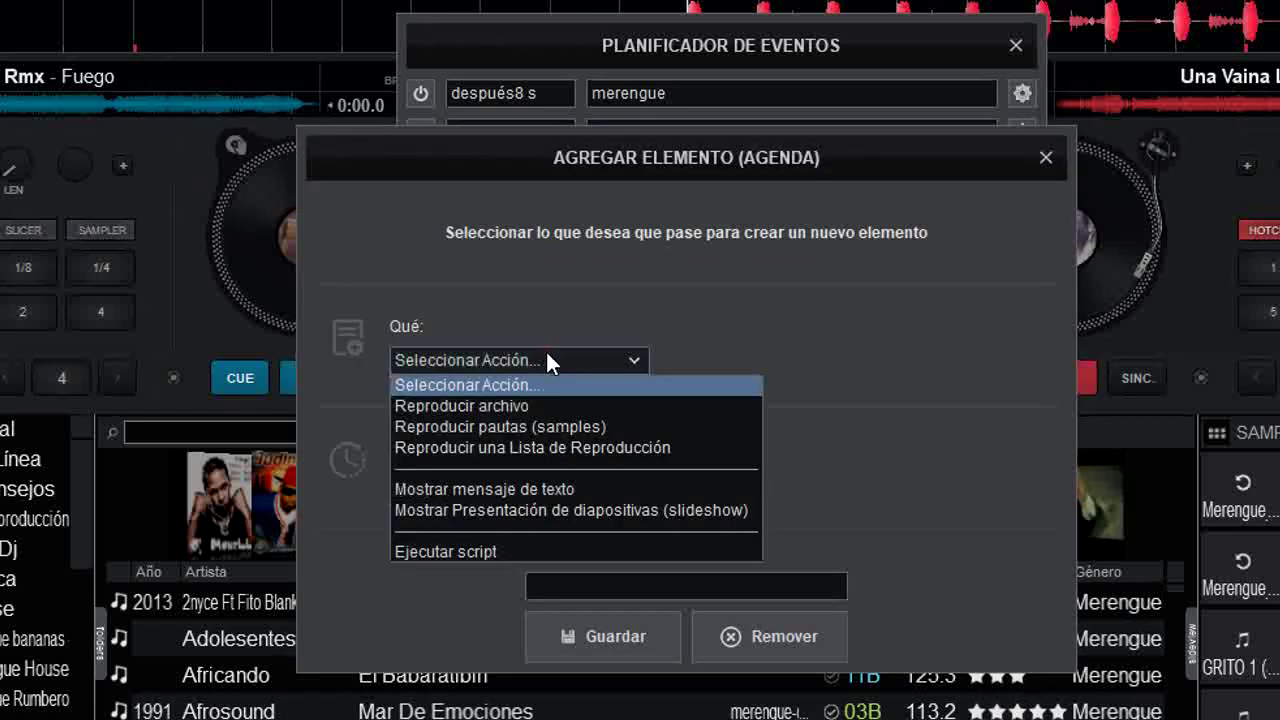
click(572, 490)
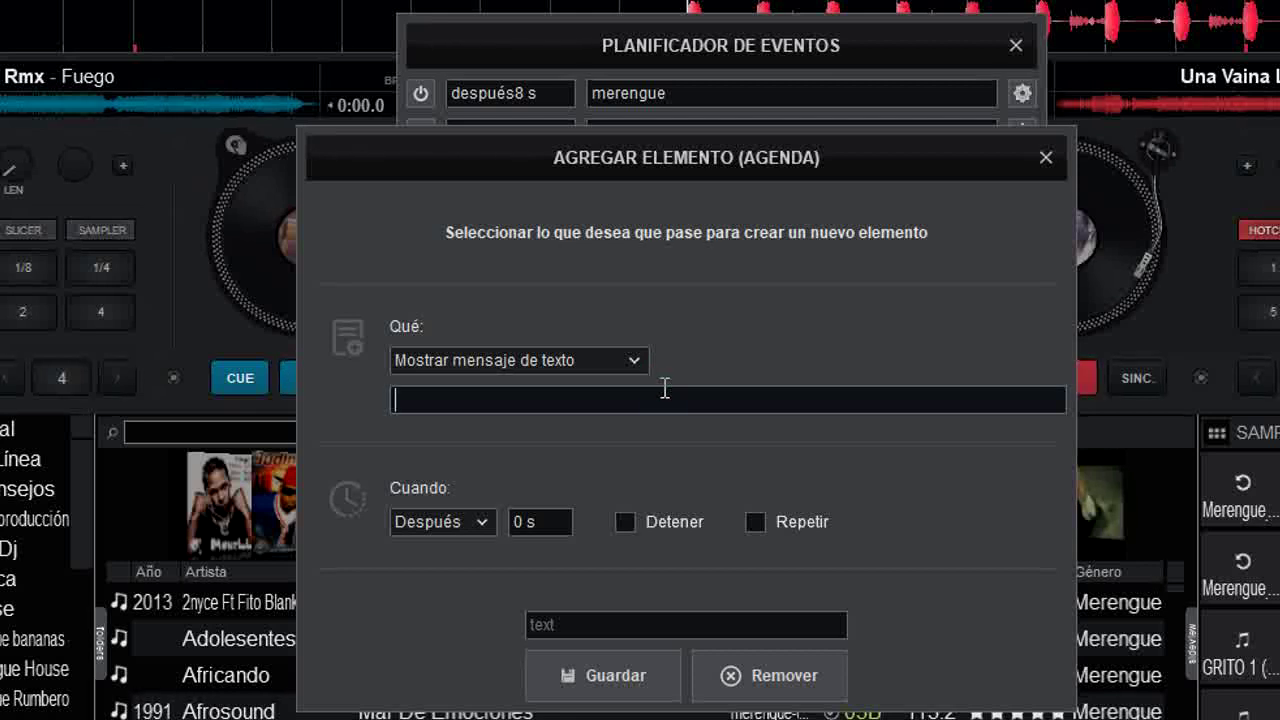
text(50 % de des)
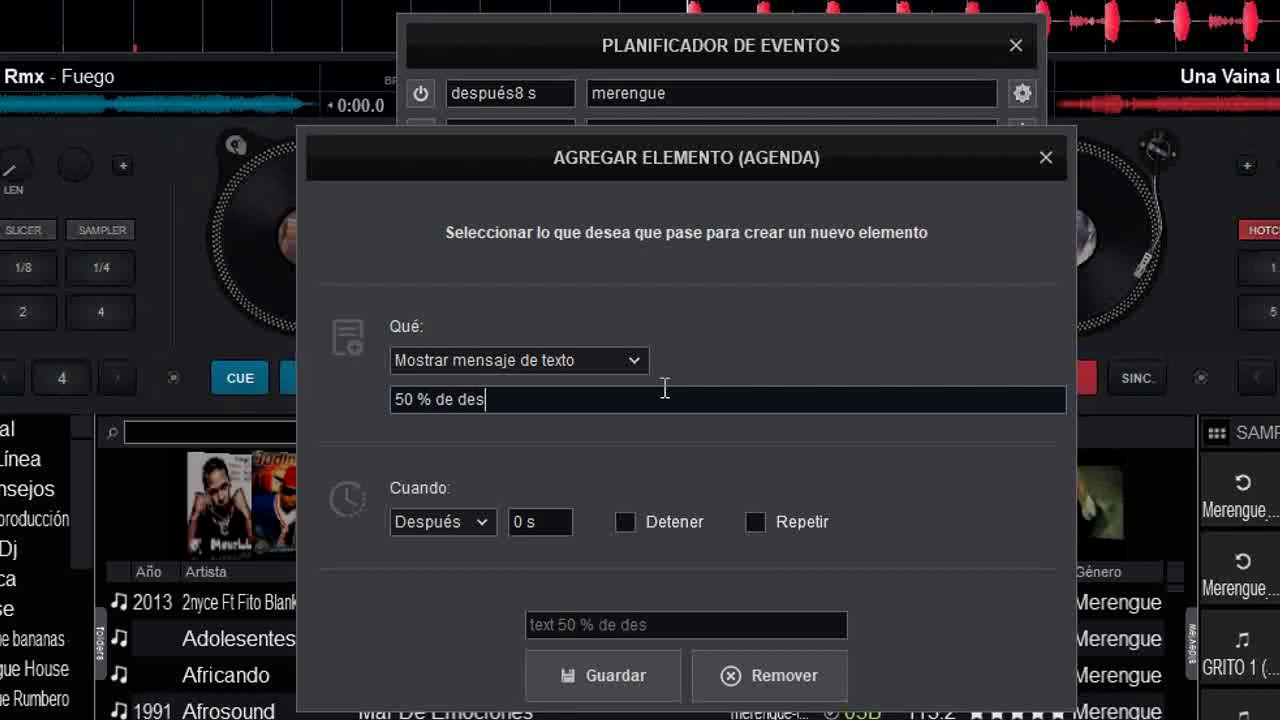
text(cuento en )
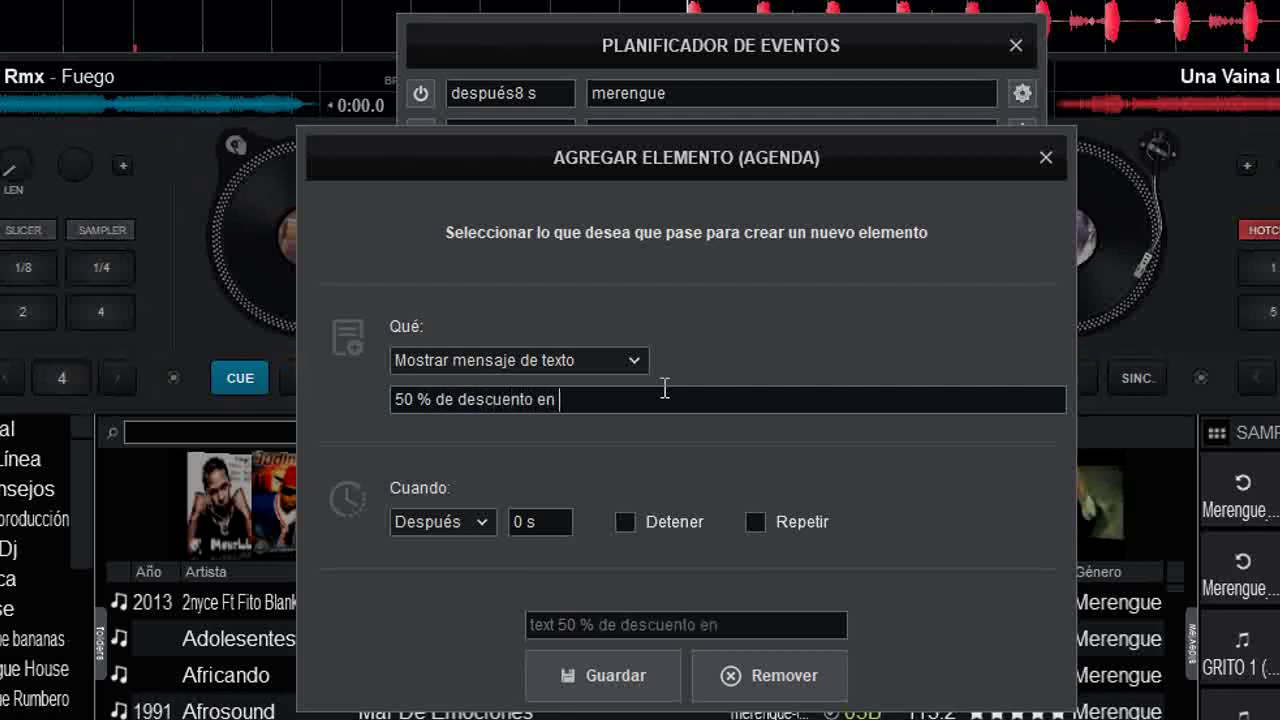
text(licores na)
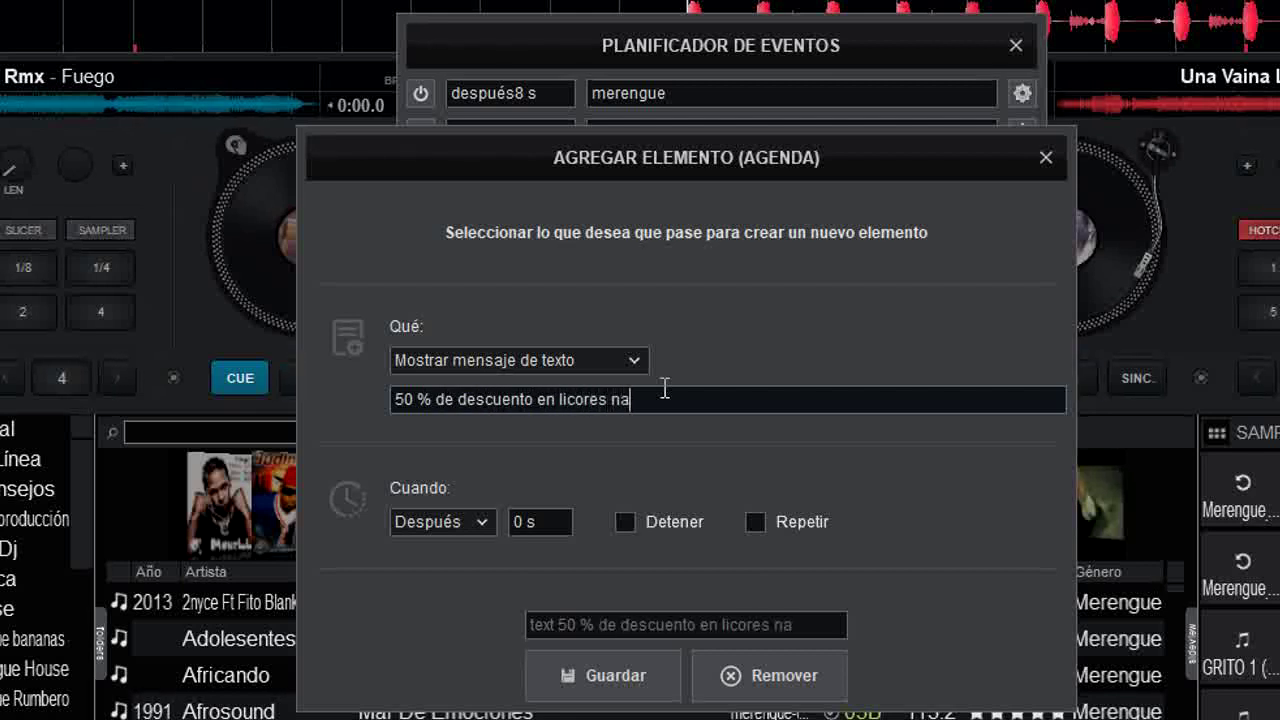
text(cionales)
- Set the text message event's Después delay to 18 s
double_click(517, 521)
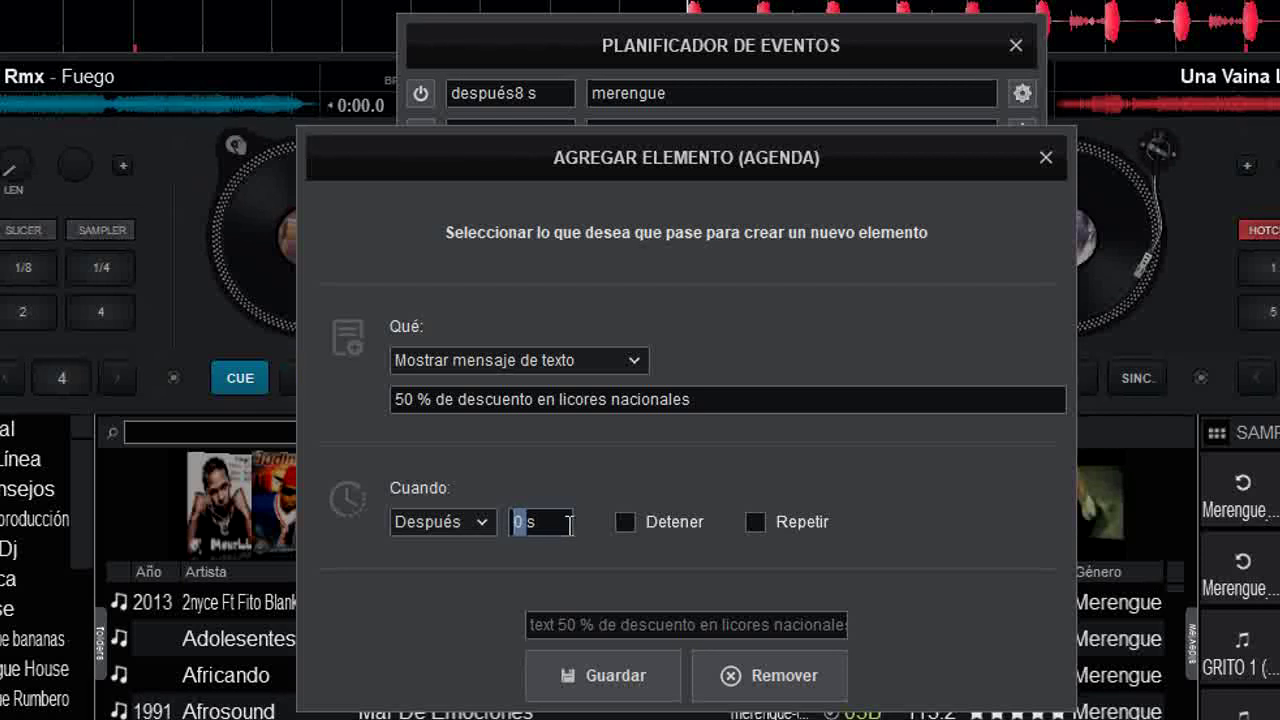
text(1)
key(BackSpace)
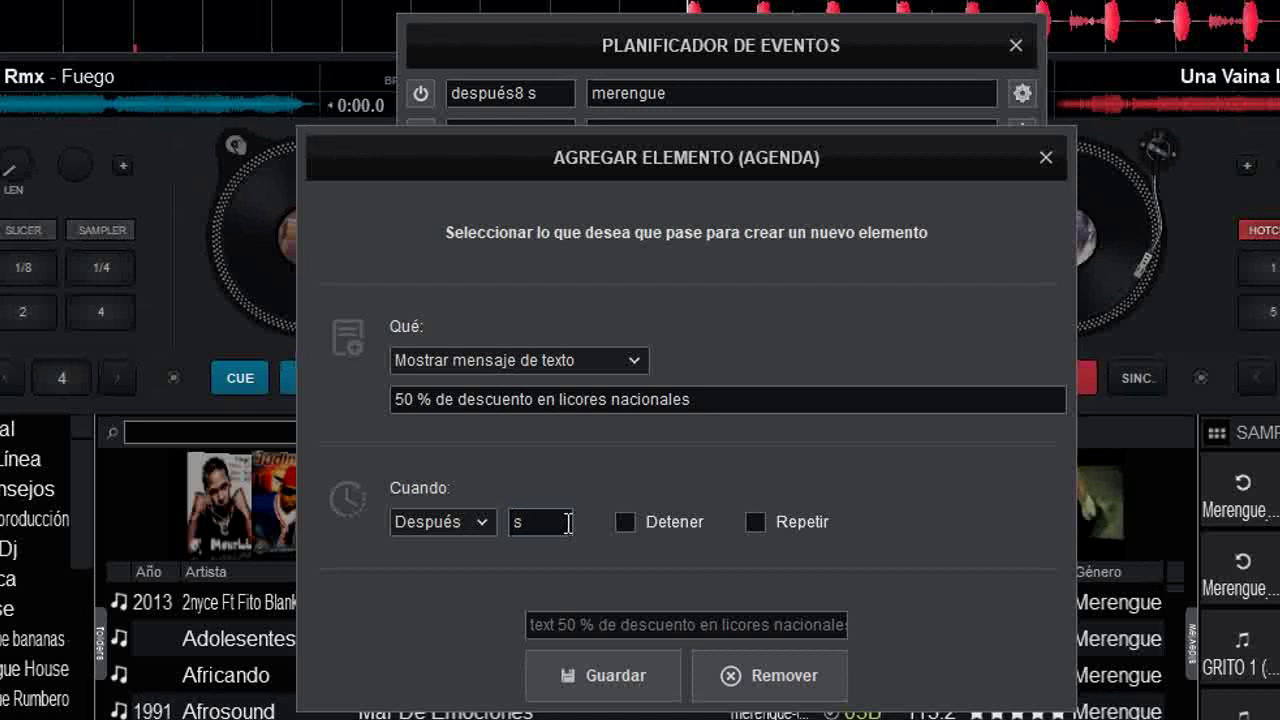
text(18)
- Enable Repetir for the text message event and make it repeat every 1 mn
click(751, 521)
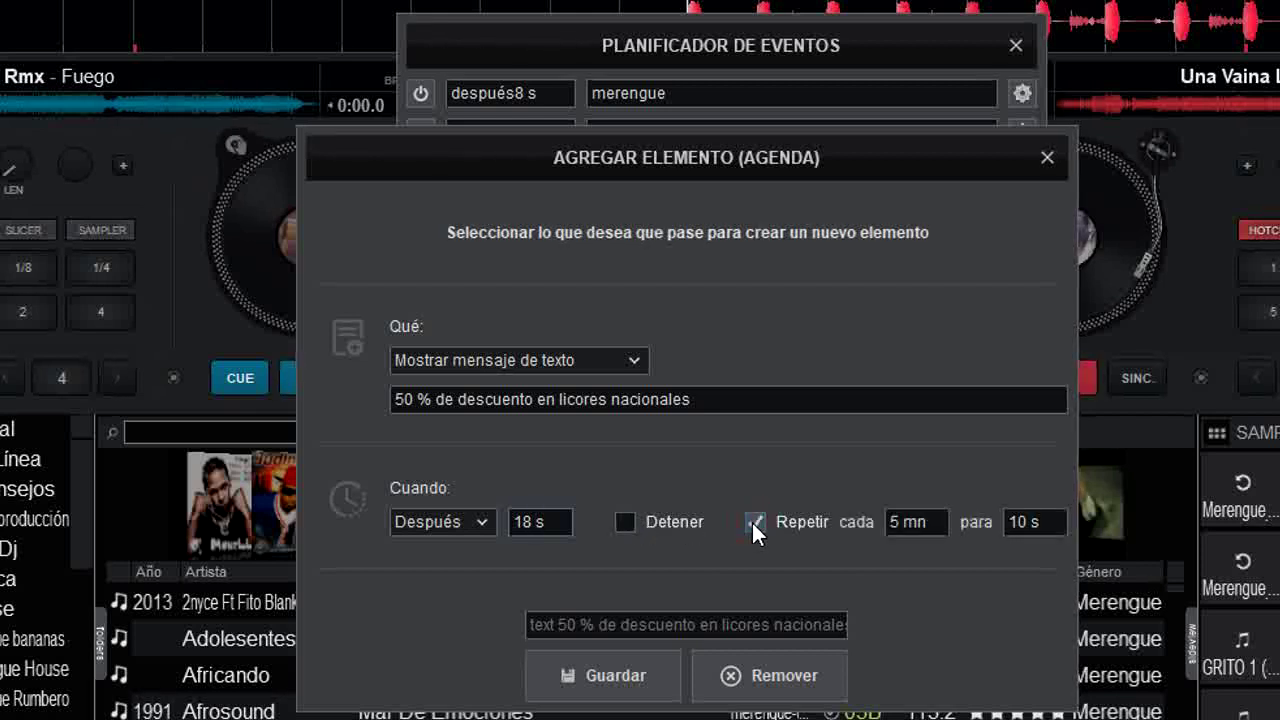
click(905, 521)
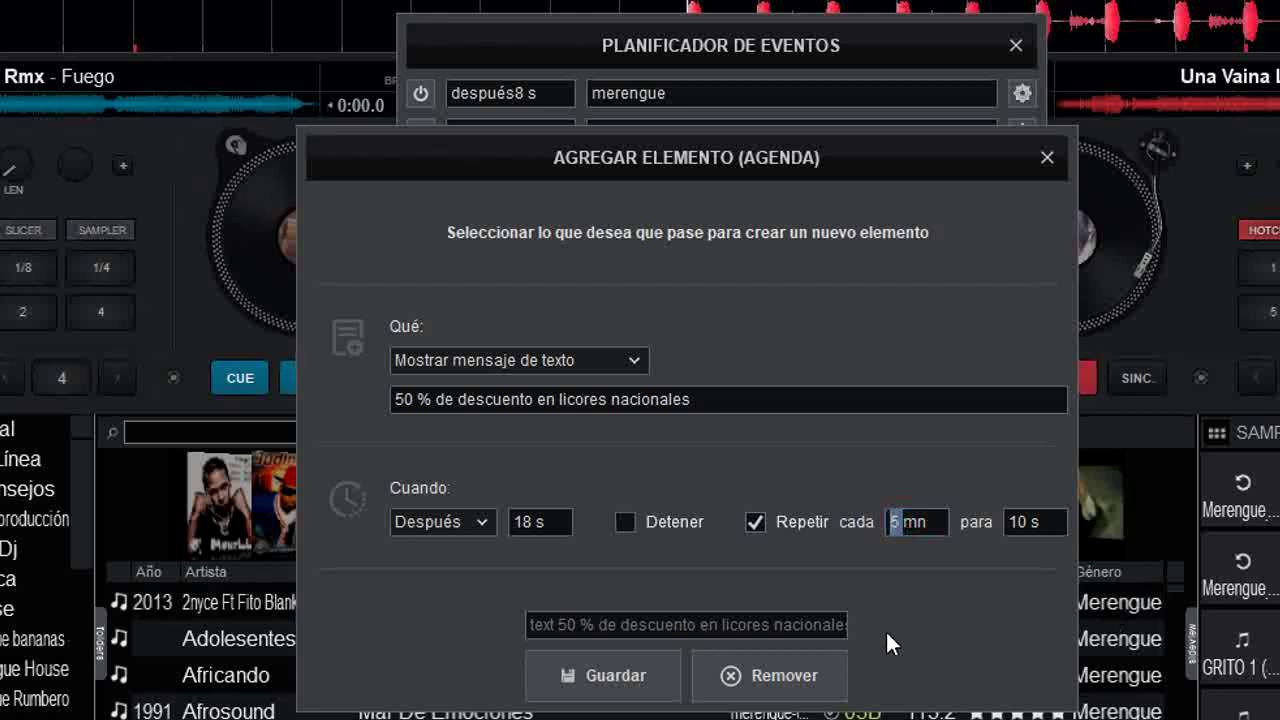
text(1)
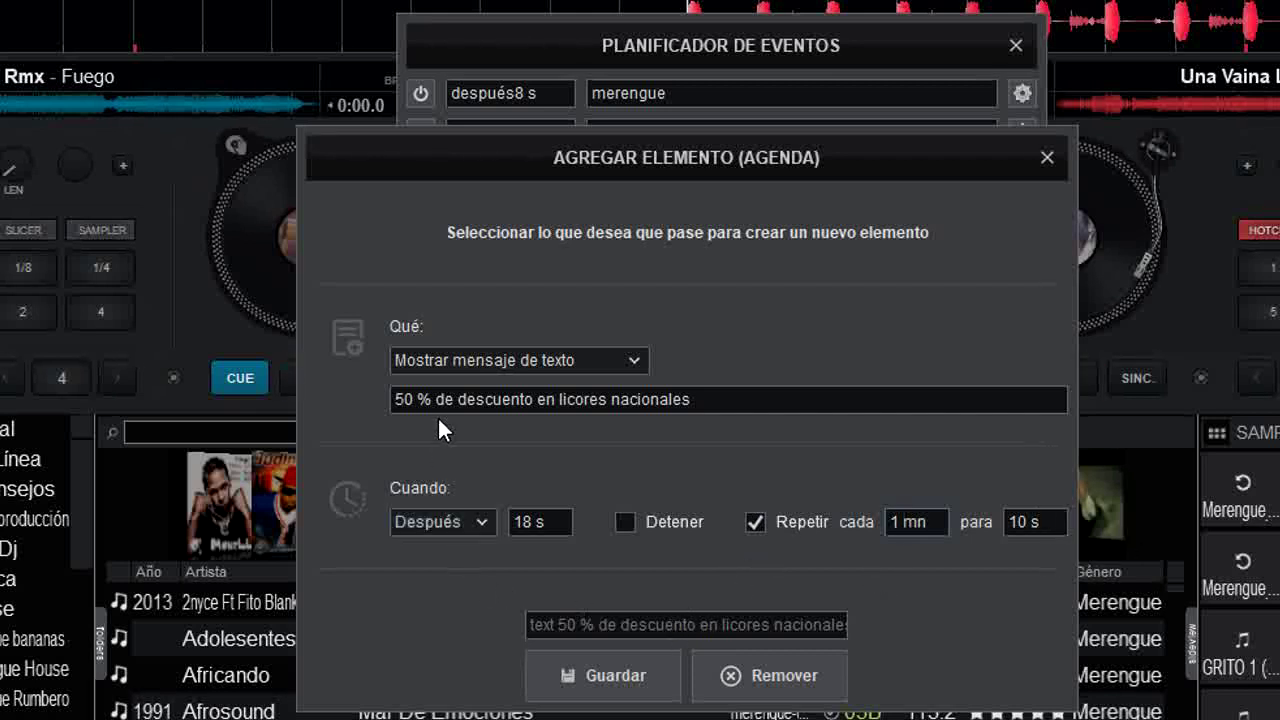
- Name the text message event "descuento" and save it to the schedule
click(729, 625)
text(descuento)
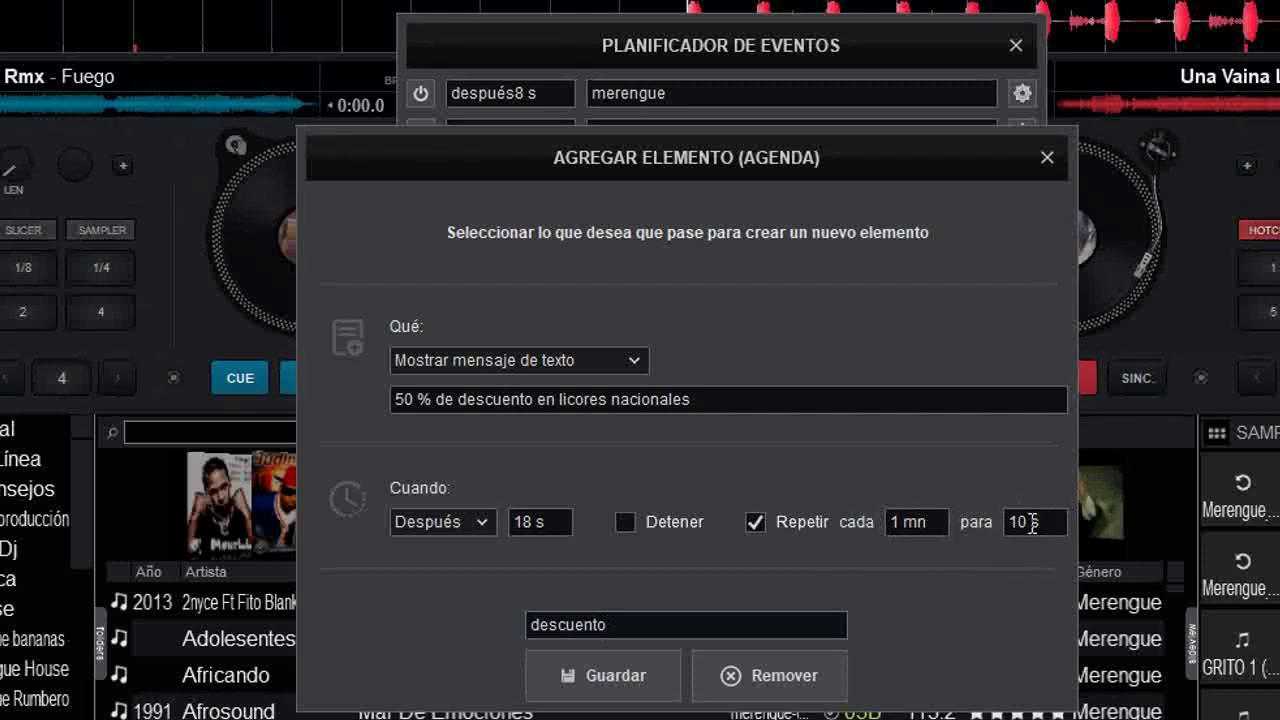
click(614, 688)
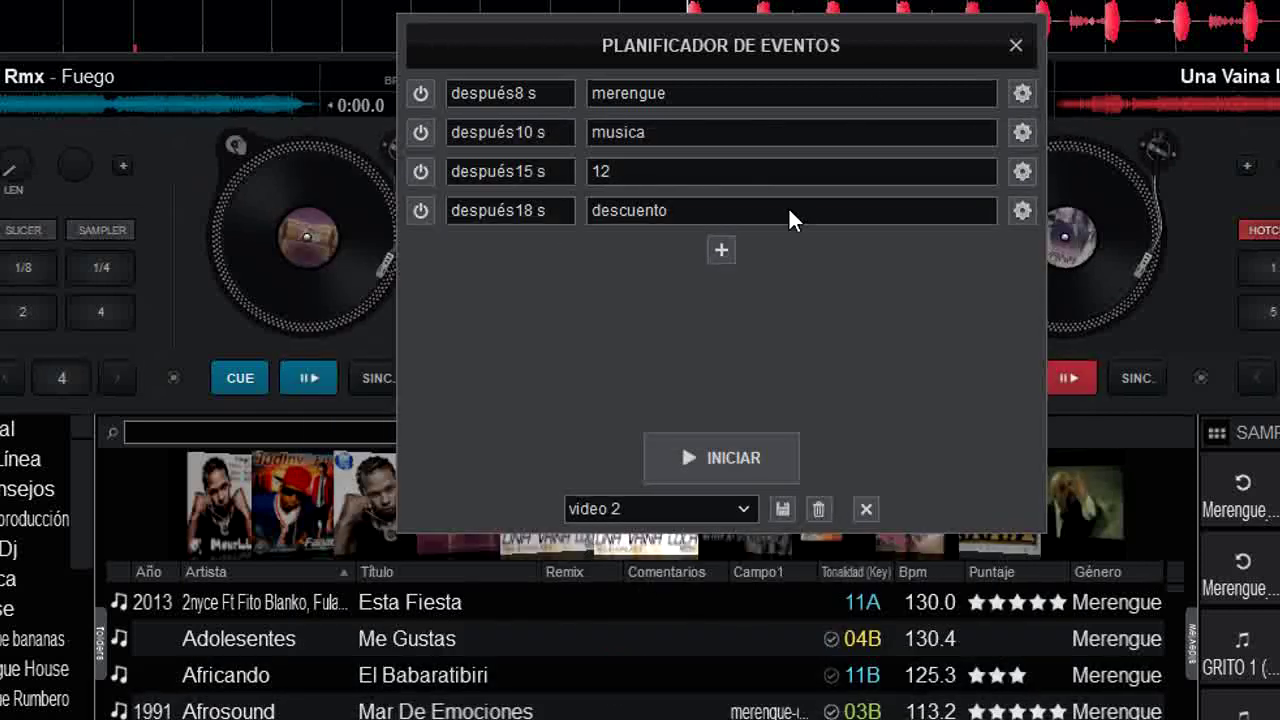
- Try a new event with the action Mostrar Presentación de diapositivas (slideshow), browse the folders for it and cancel the folder selection
click(724, 250)
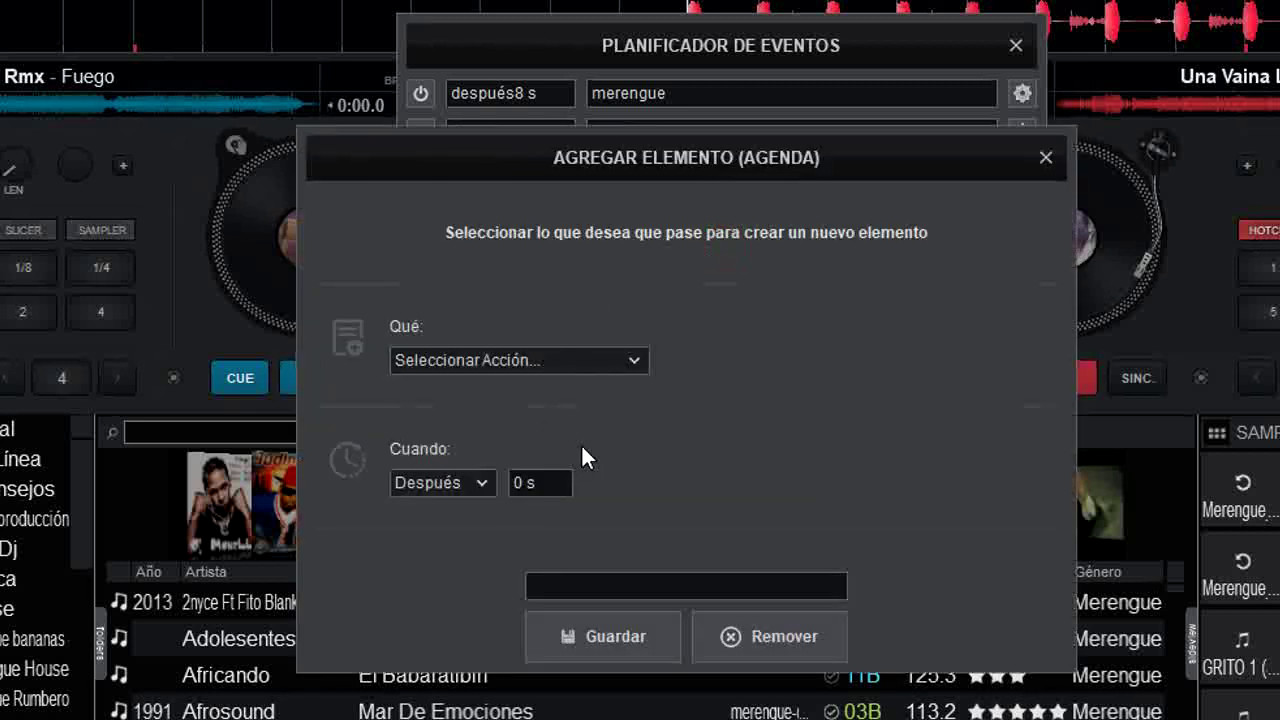
click(636, 360)
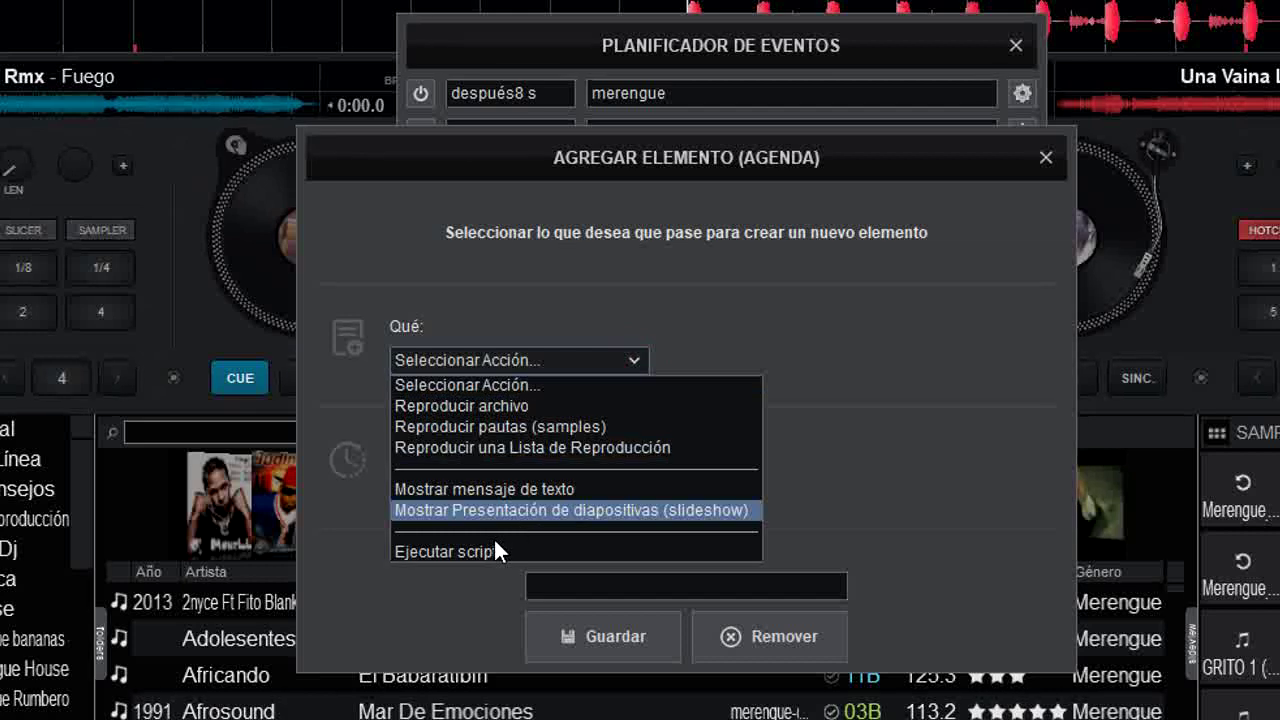
click(679, 511)
click(793, 355)
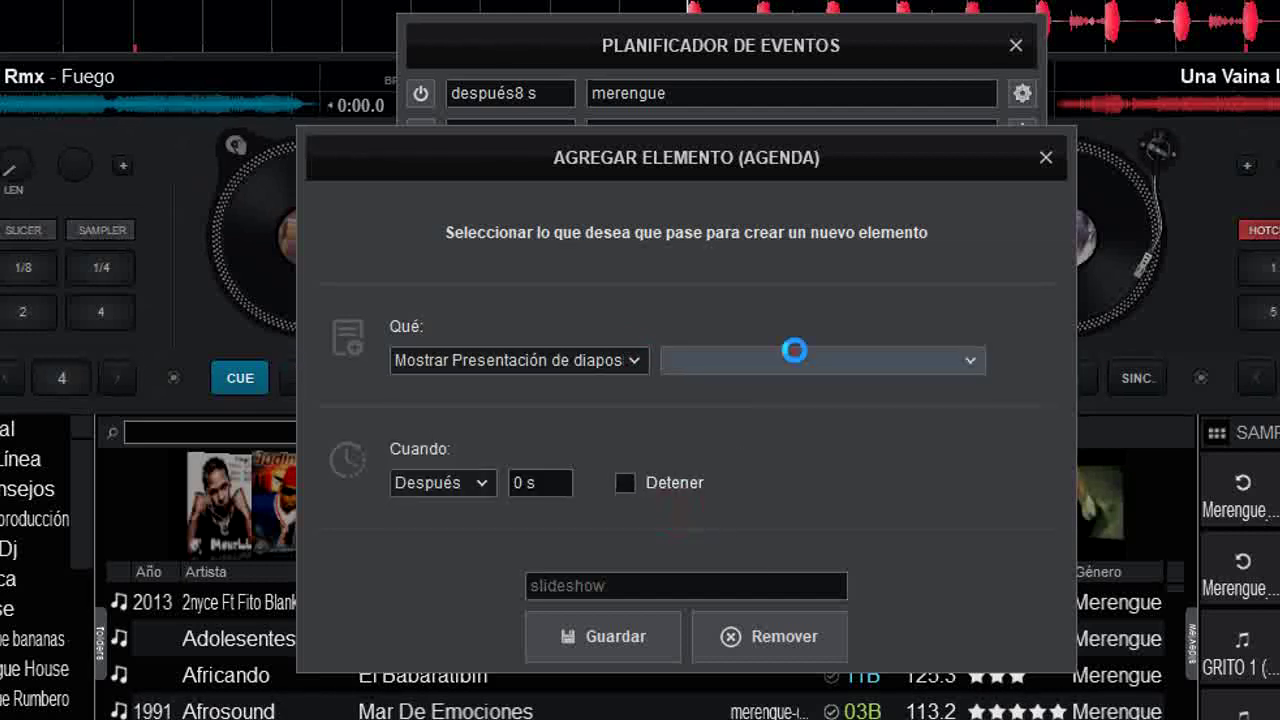
drag(872, 316, 863, 386)
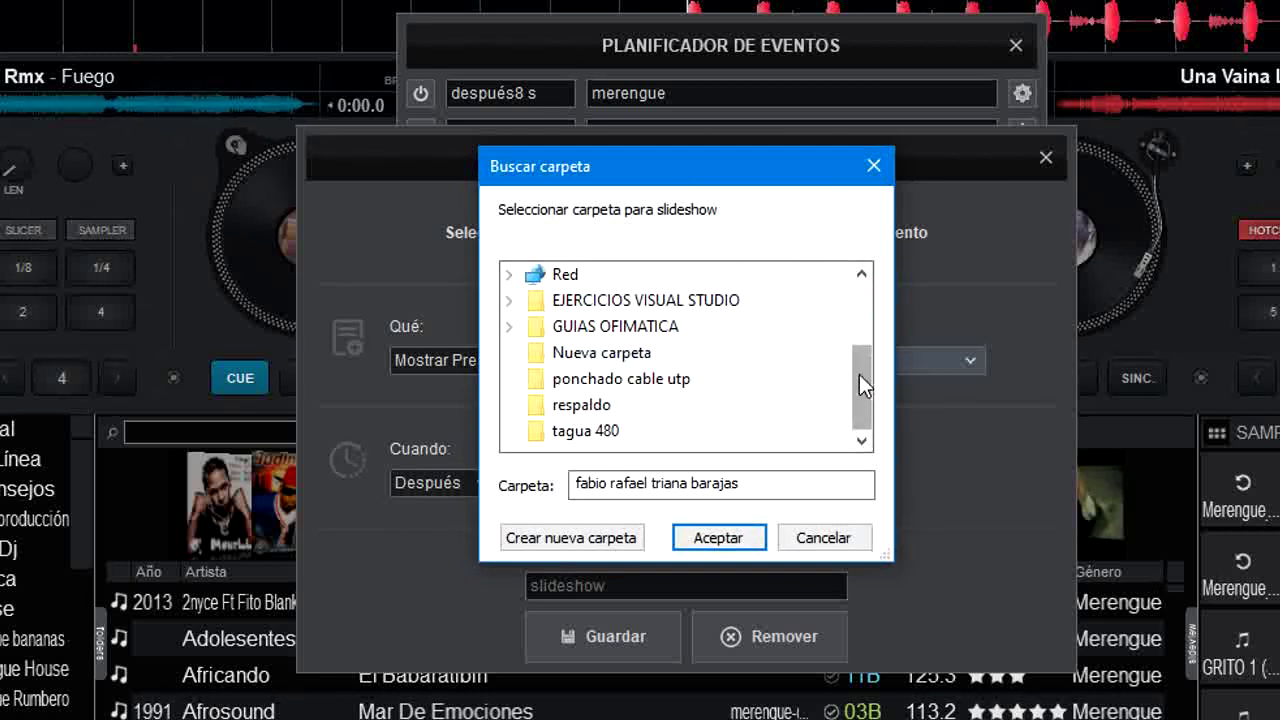
drag(863, 380, 863, 263)
click(873, 165)
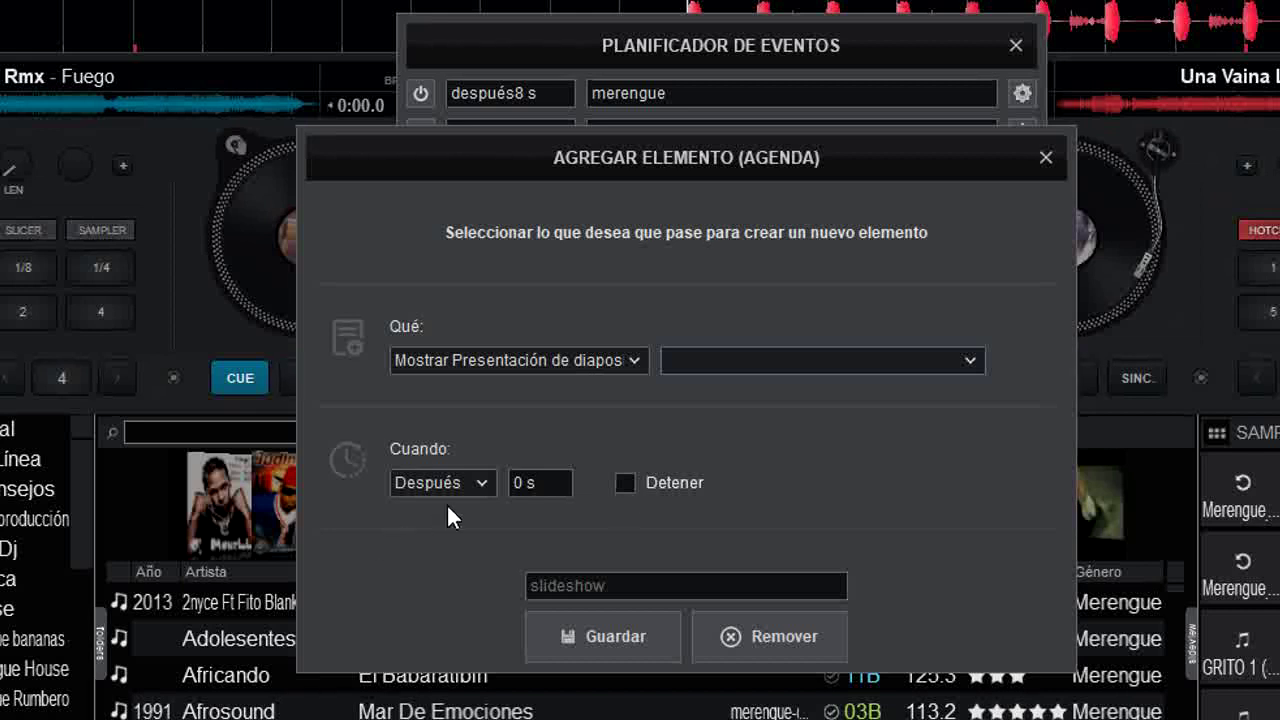
- Try the action Ejecutar script for the new event and discard the event without saving
click(635, 358)
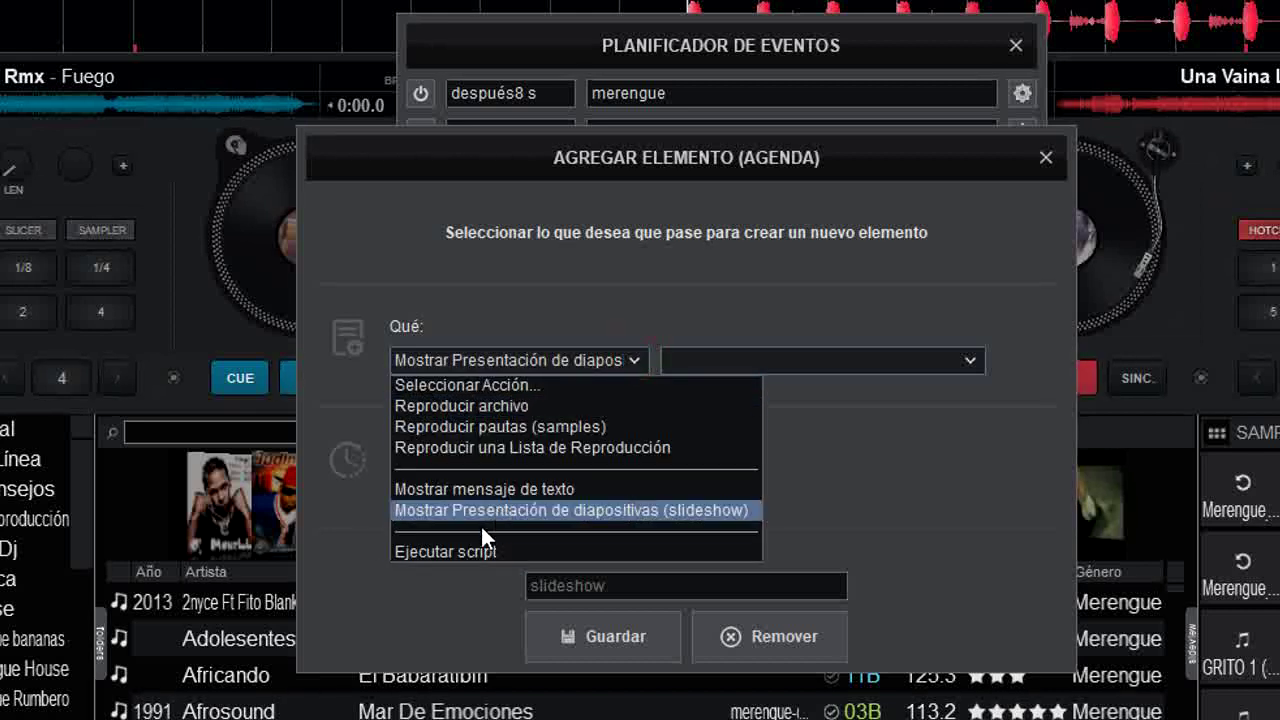
click(478, 552)
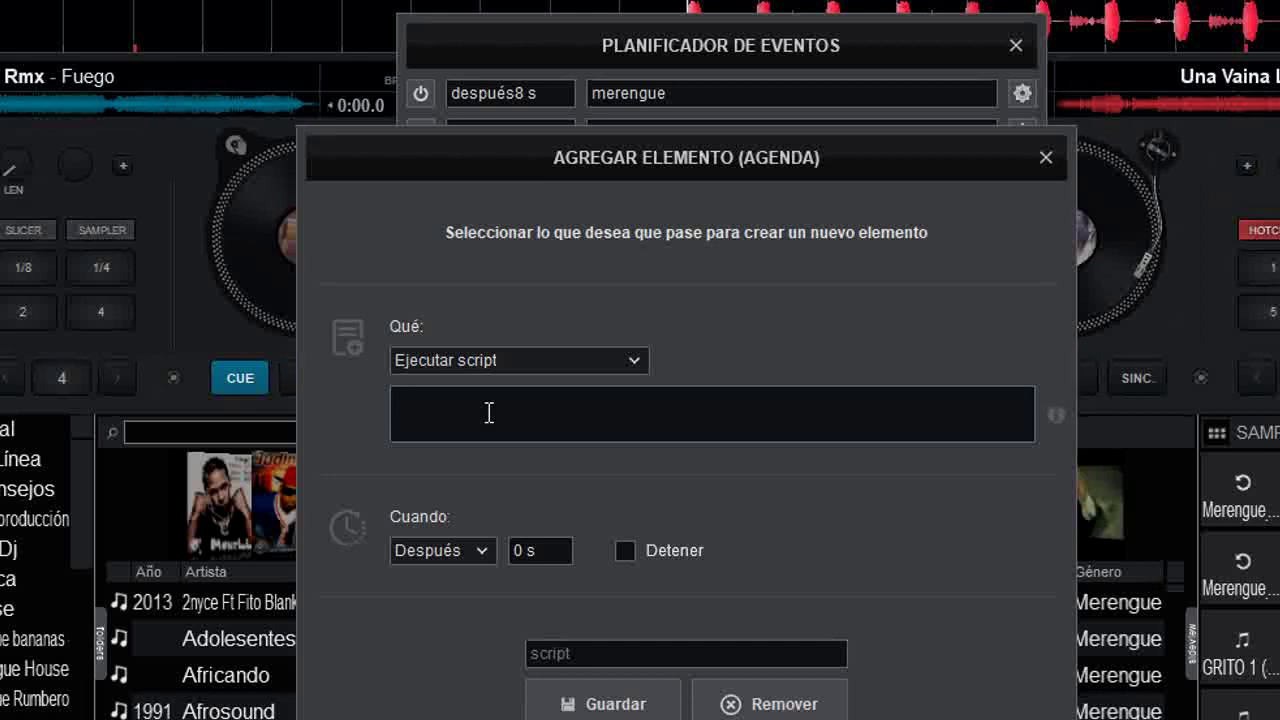
click(1045, 160)
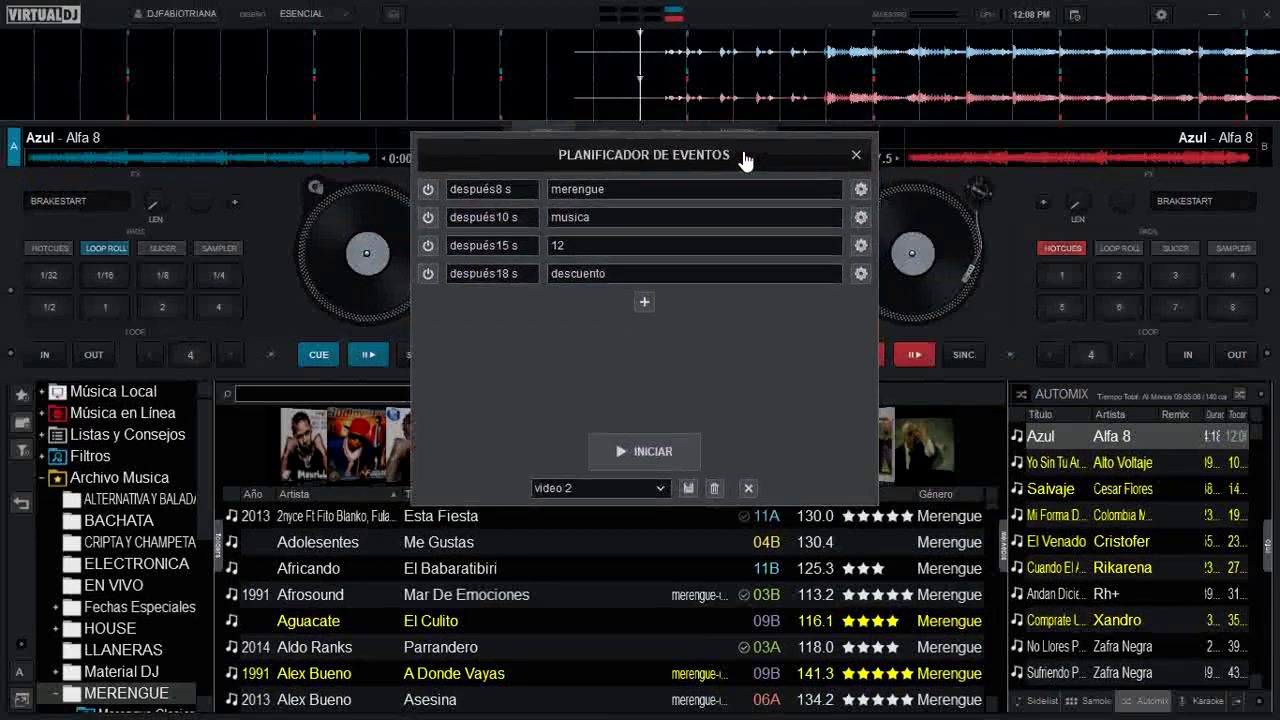
- Close the event scheduler and set the mixer's video source to Shader
drag(778, 135, 775, 147)
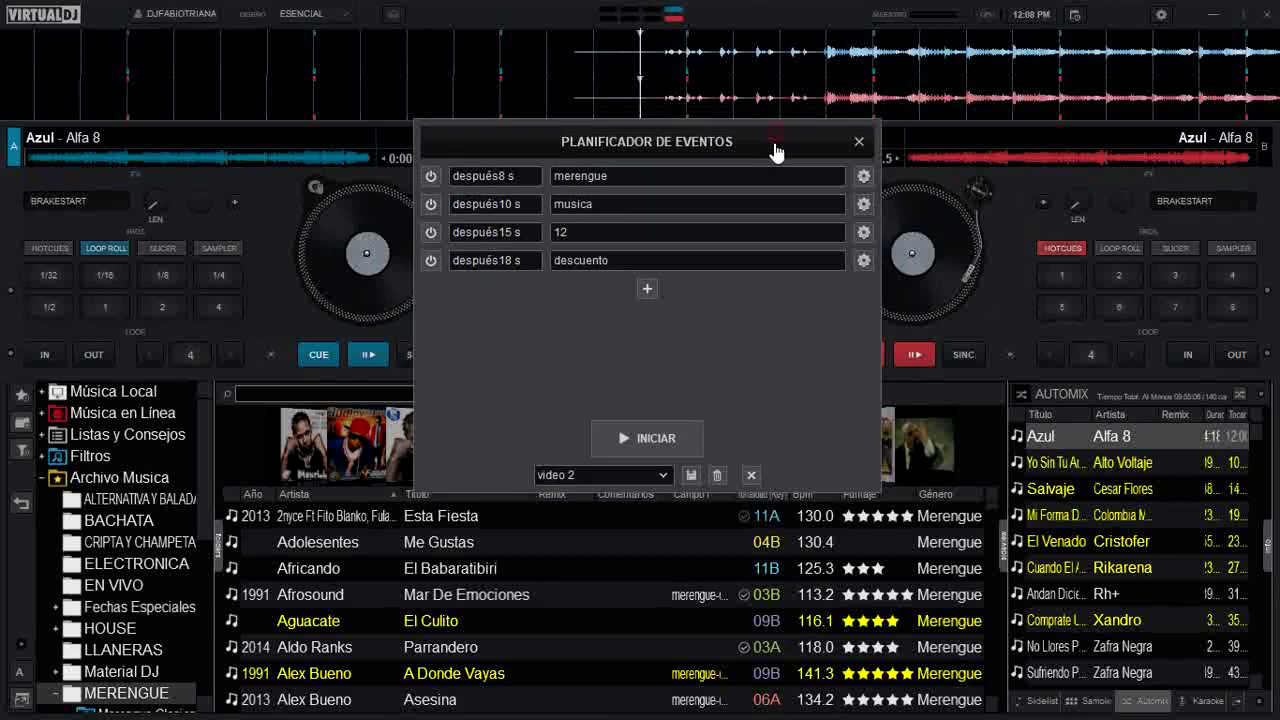
click(859, 141)
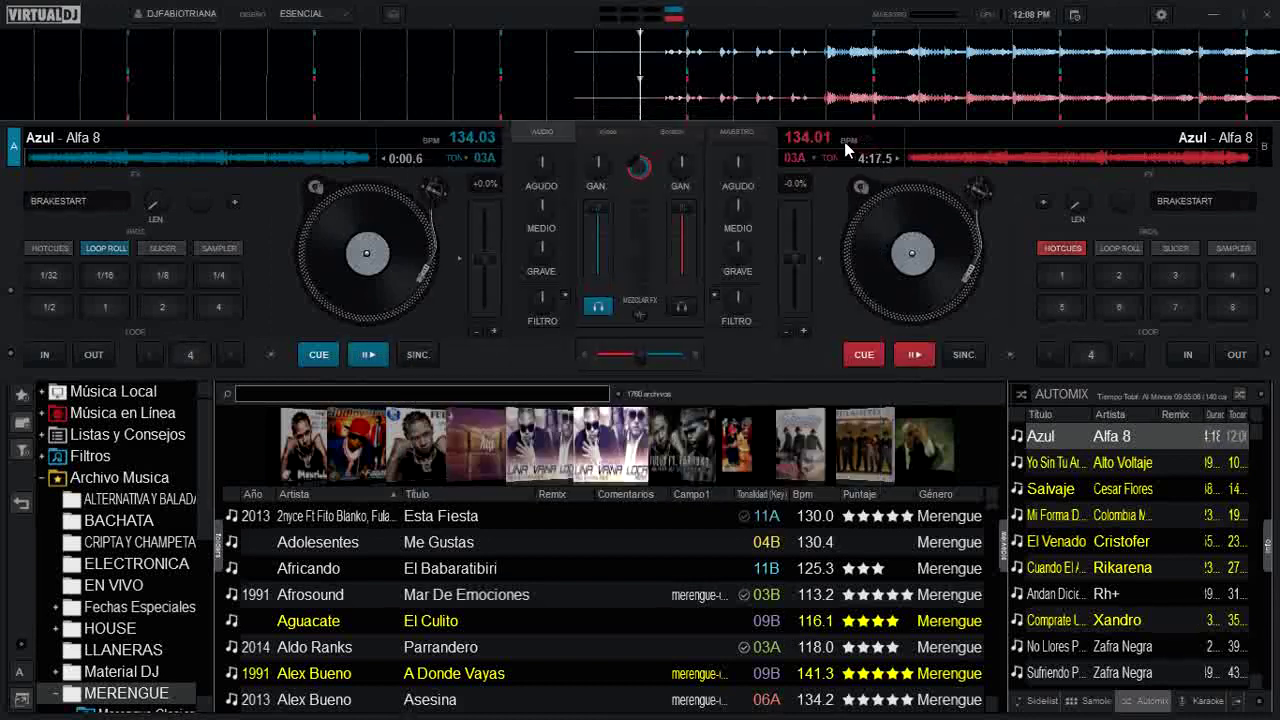
click(606, 132)
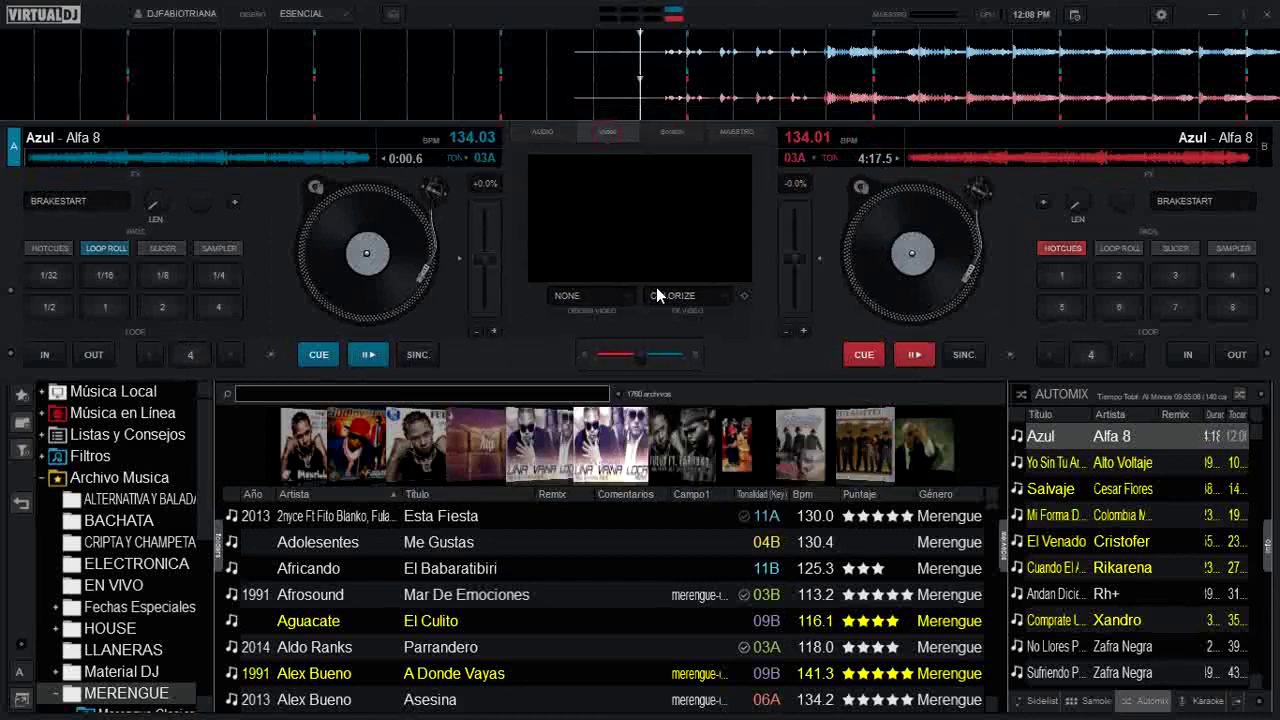
click(626, 292)
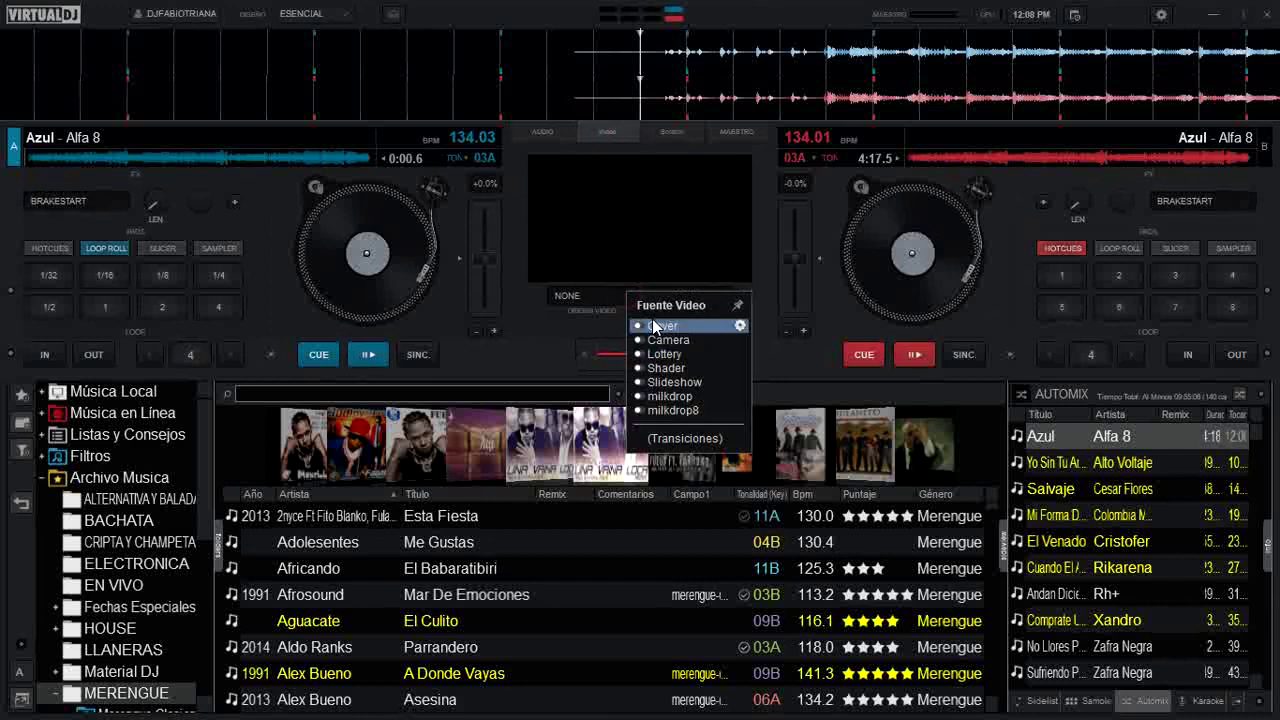
click(687, 367)
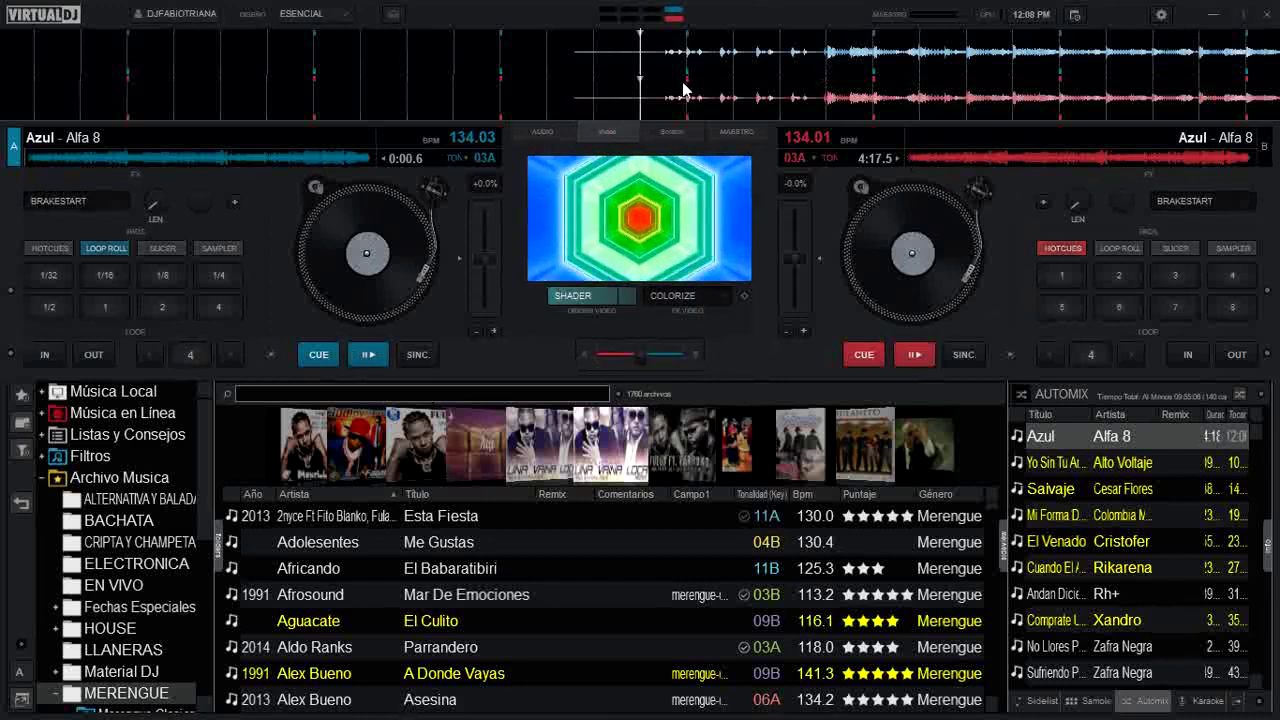
- Reopen the event scheduler, place it clear of the video preview and start the "video 2" schedule
click(1075, 14)
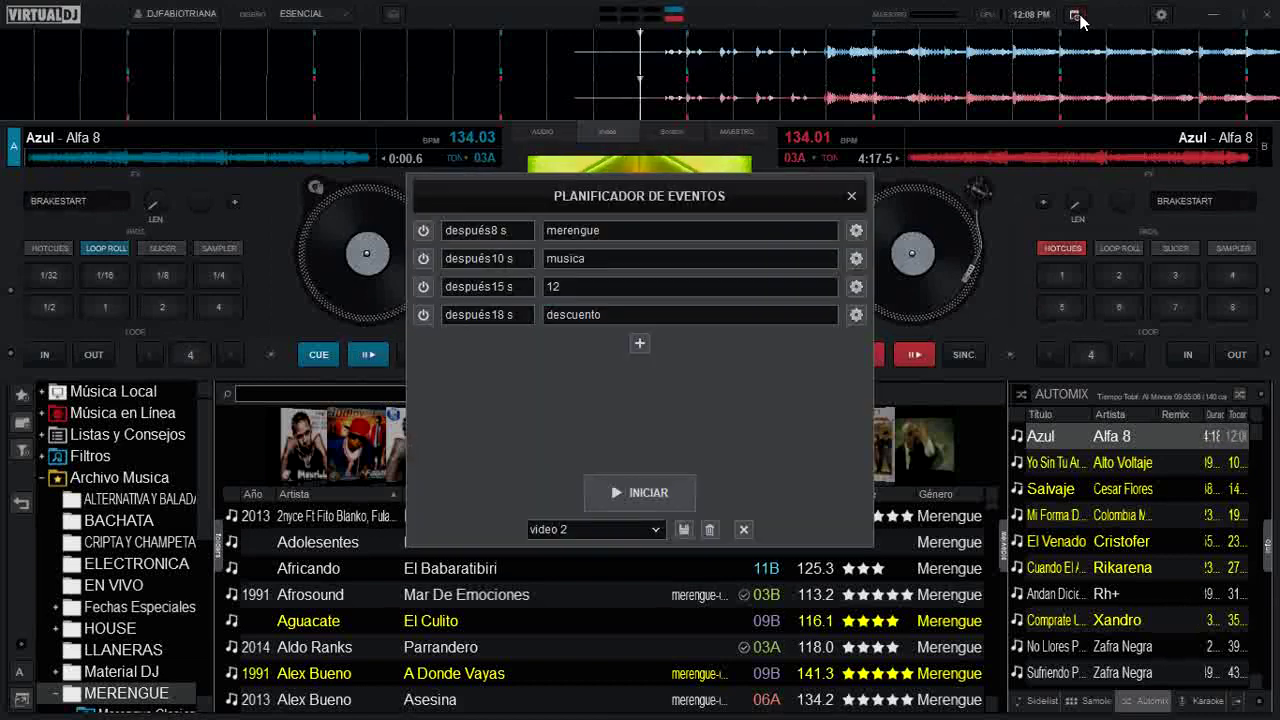
drag(760, 206, 778, 304)
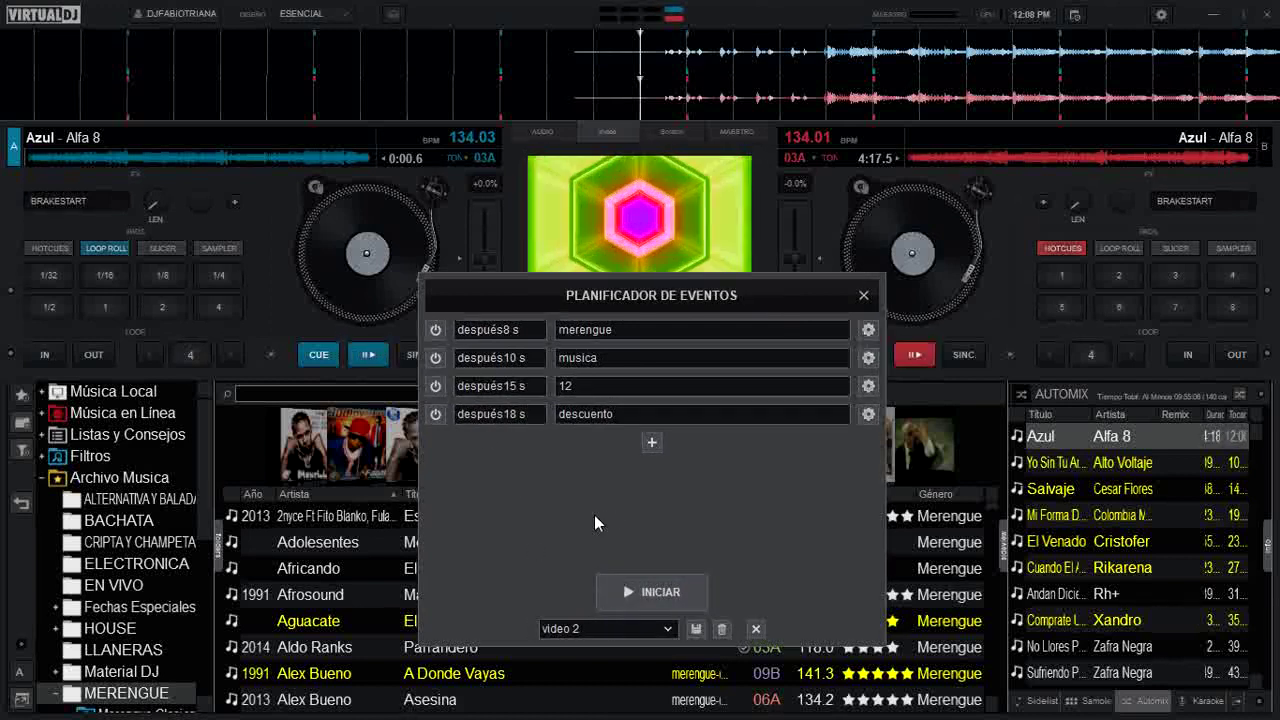
click(660, 594)
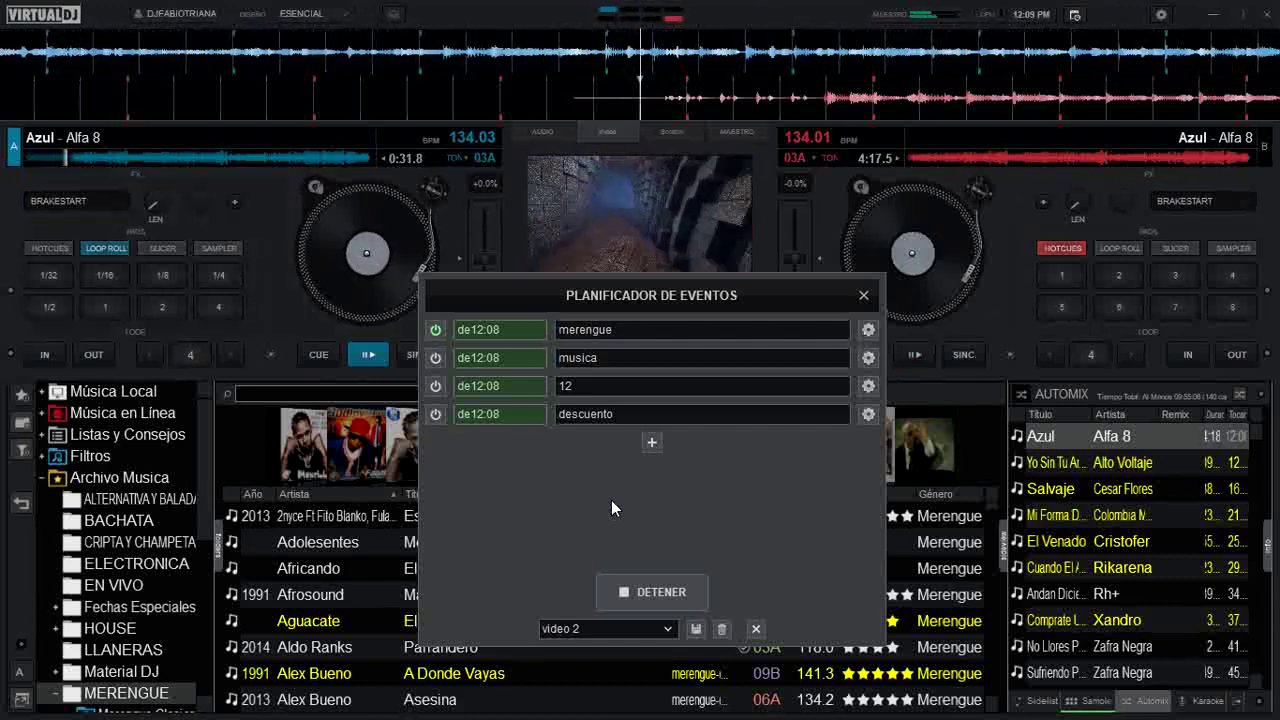
- Stop the "video 2" schedule and return deck A to its cue point
click(650, 592)
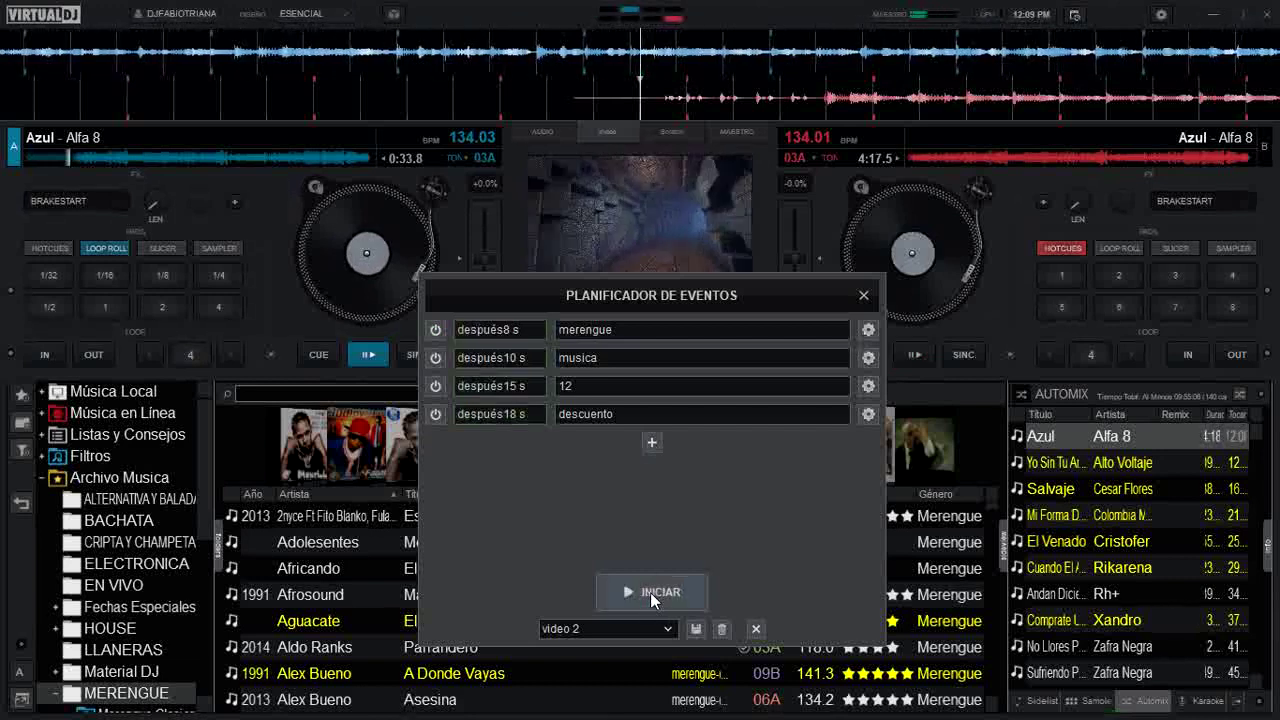
click(318, 355)
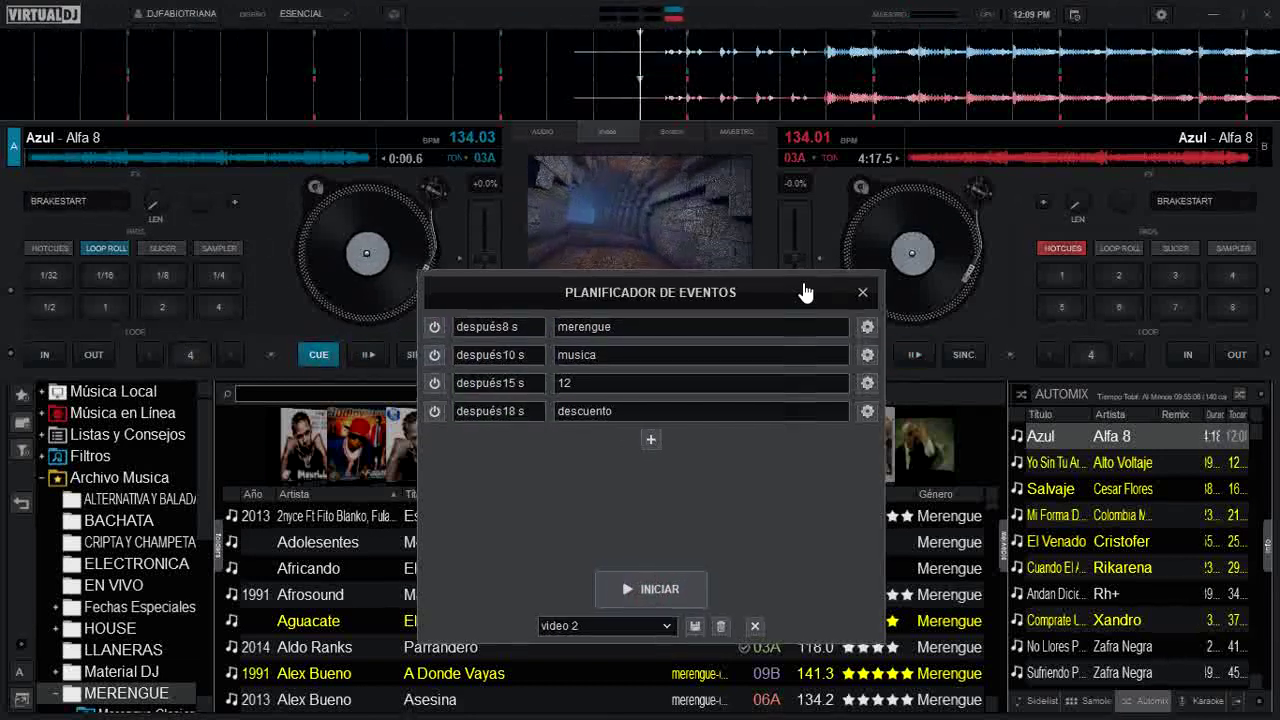
drag(808, 288, 793, 132)
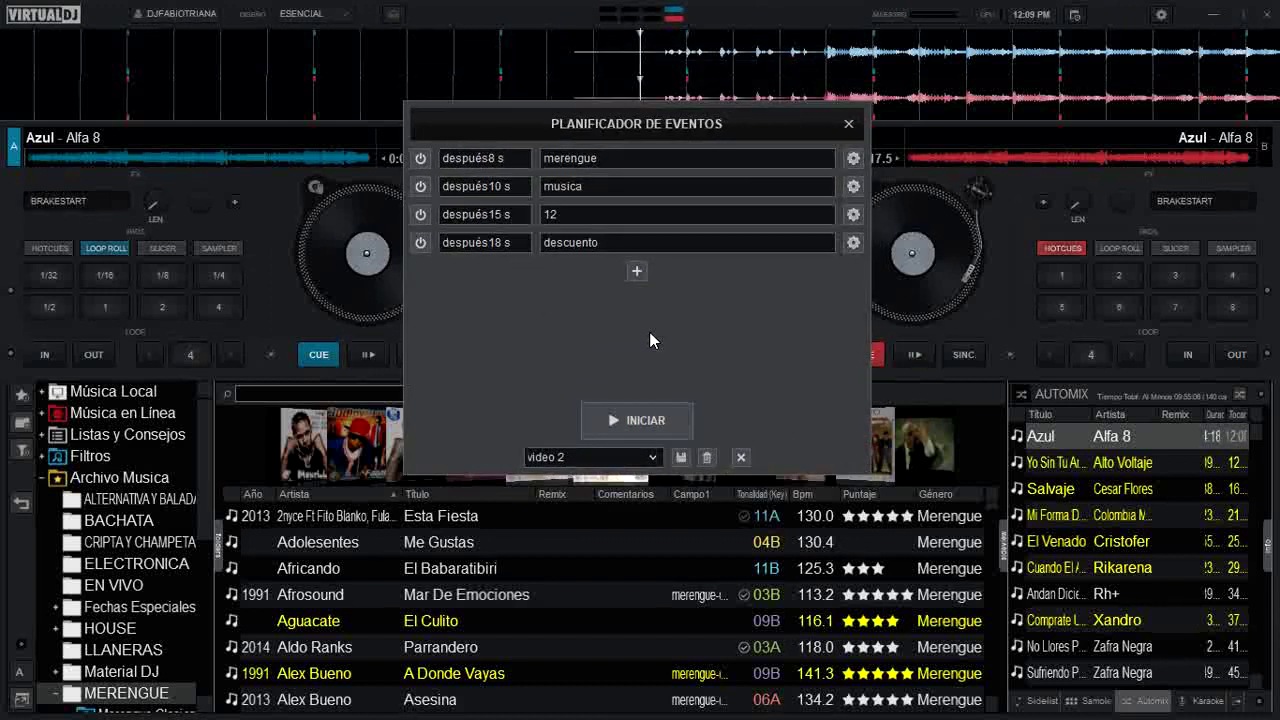
- Load the saved "video" schedule, run it with the video preview uncovered, and stop it
click(649, 458)
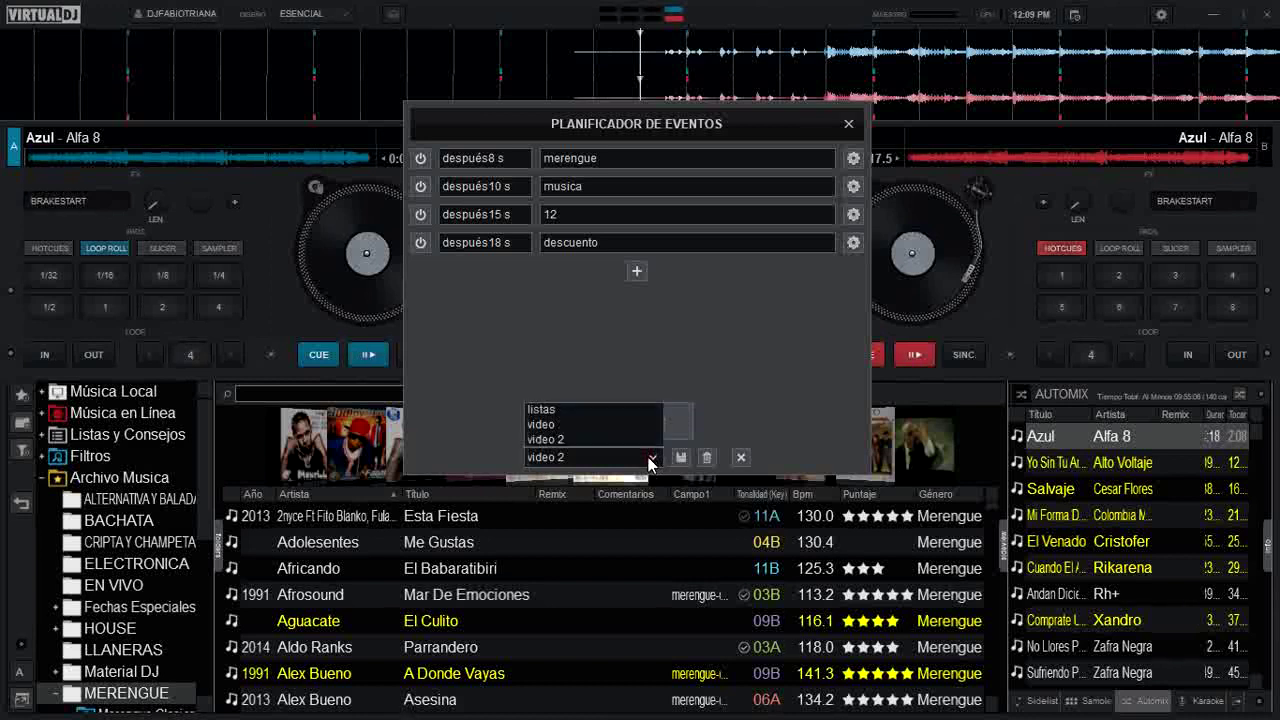
click(581, 423)
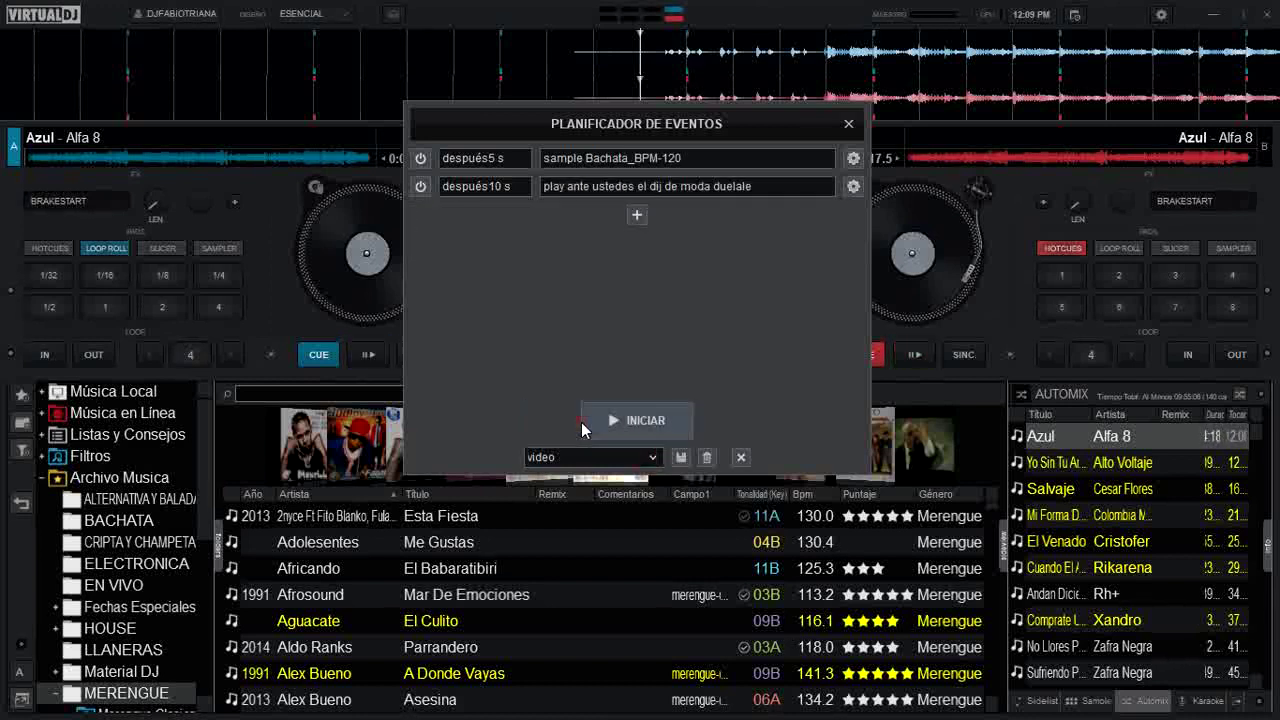
click(625, 422)
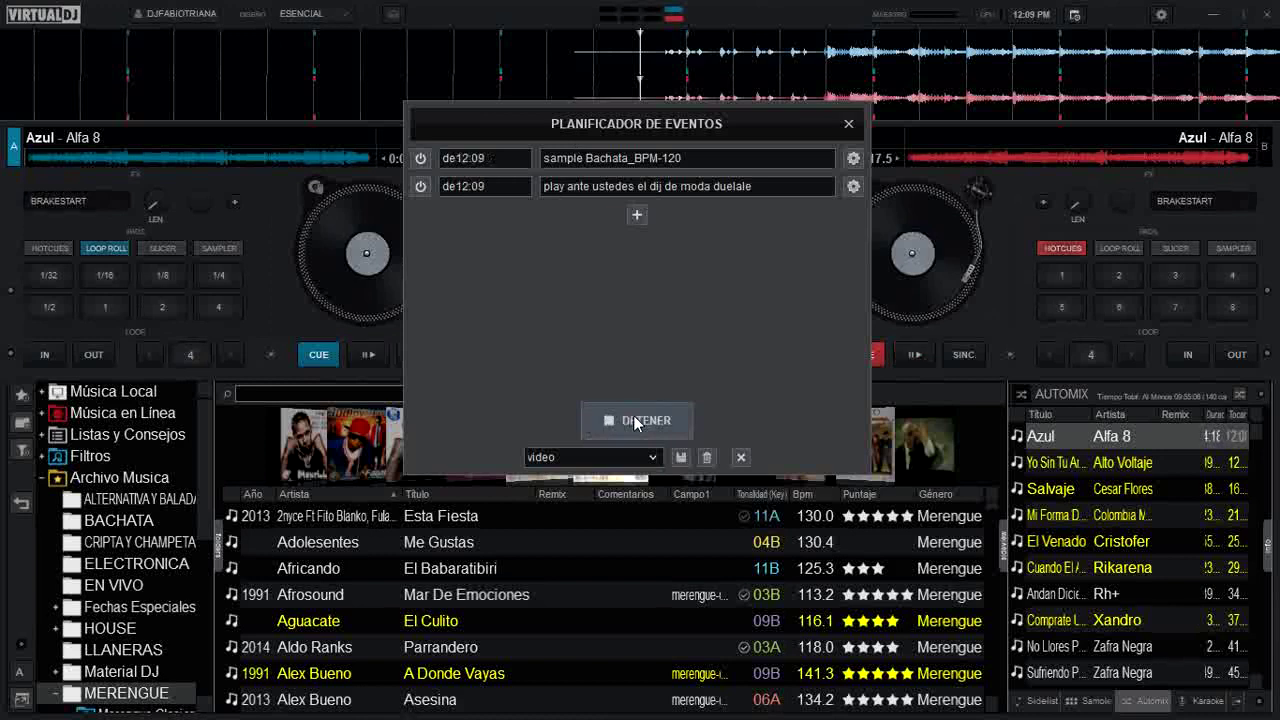
drag(717, 124, 745, 288)
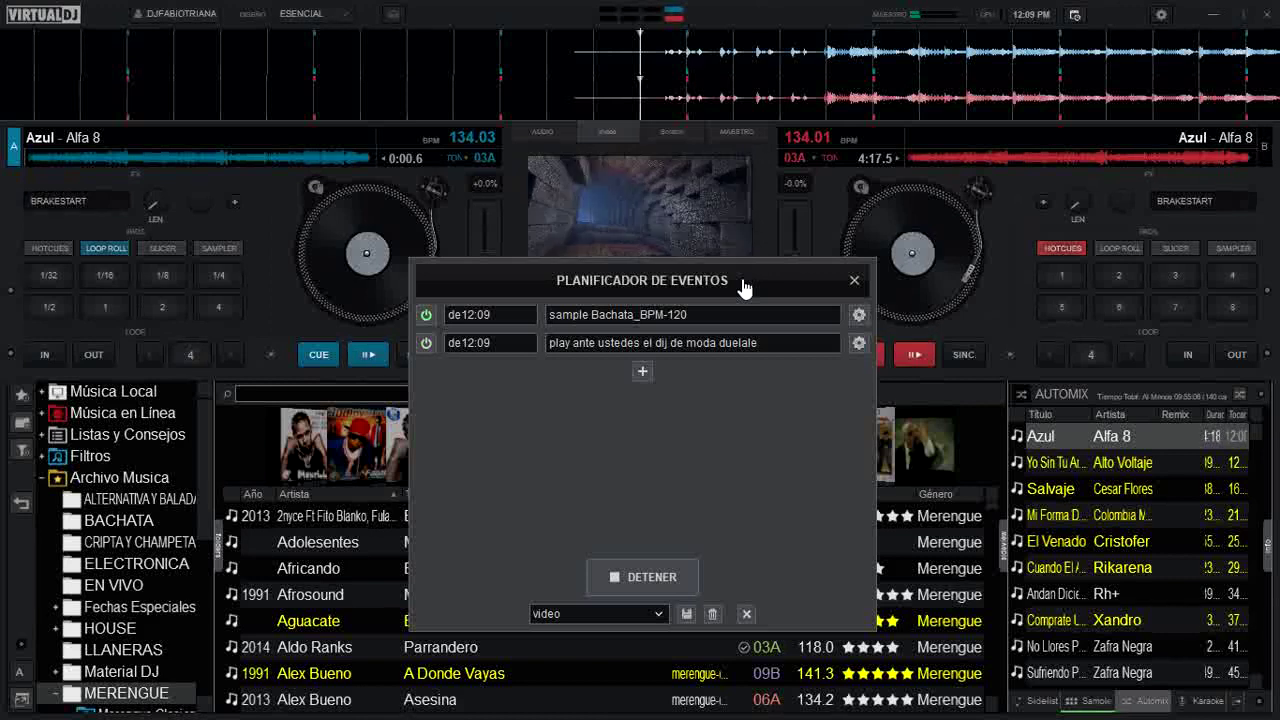
click(651, 570)
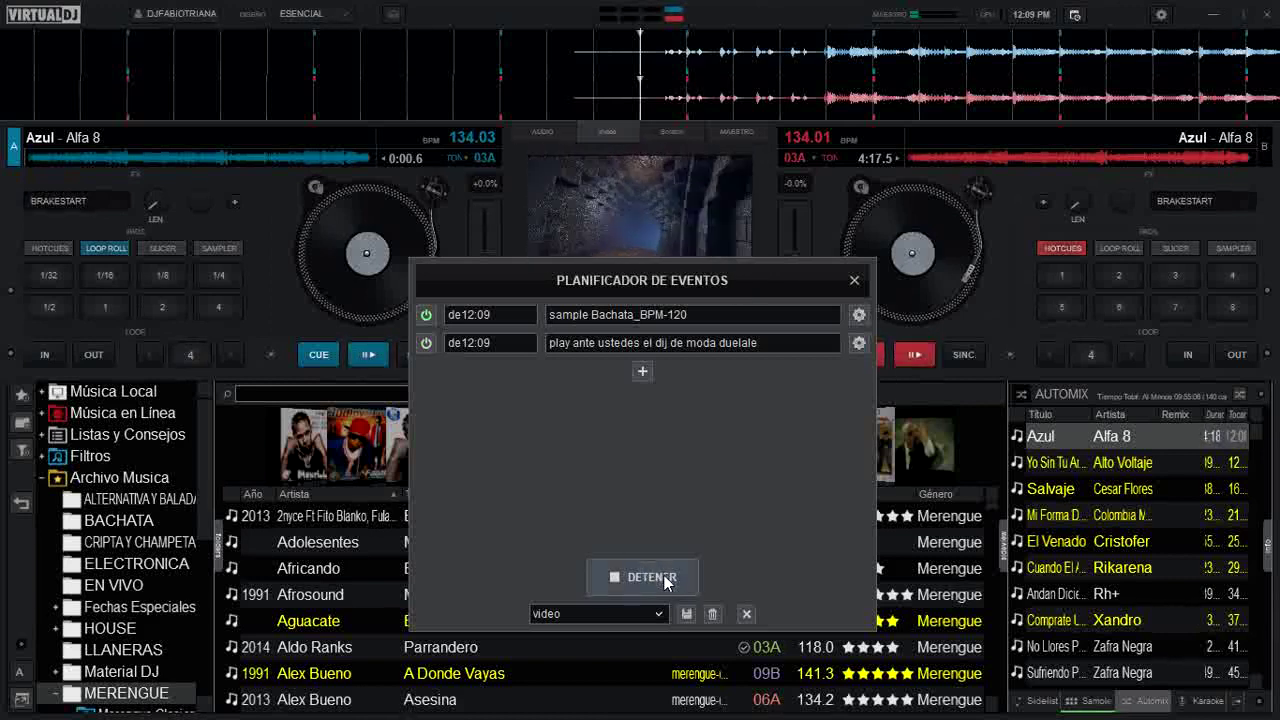
drag(757, 286, 750, 192)
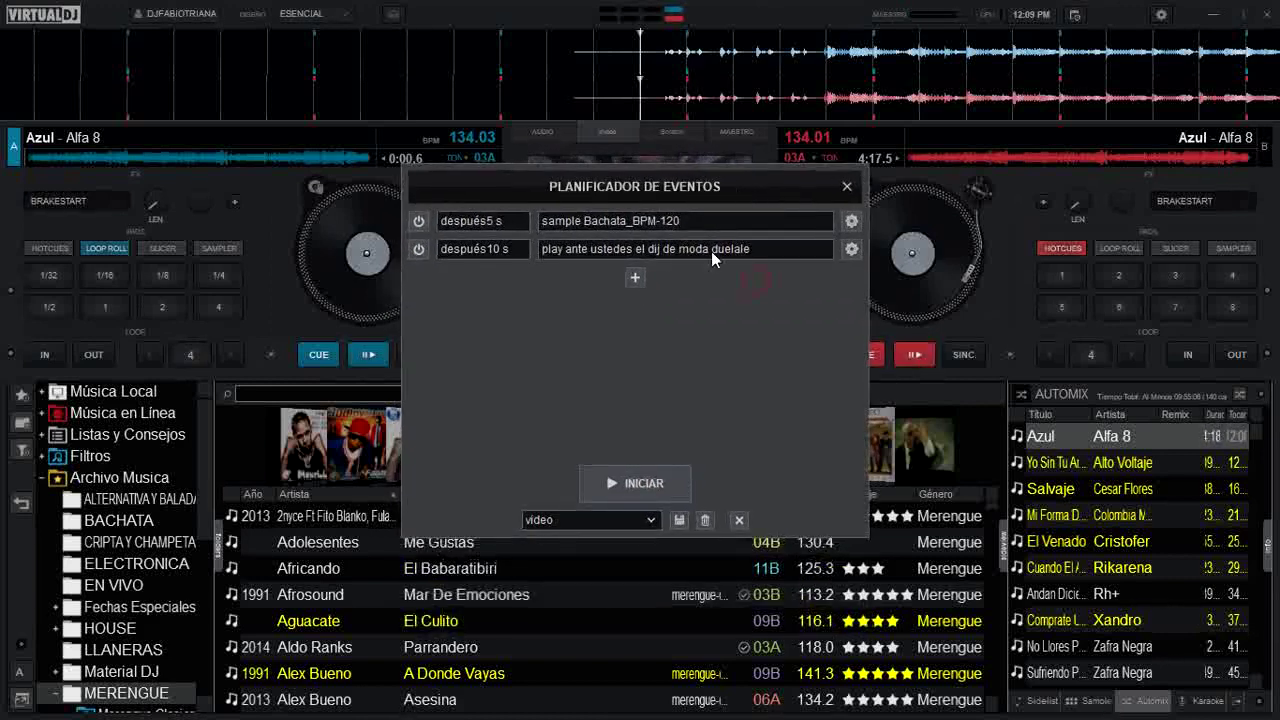
- Load the saved "listas" schedule, start it and stop it again
click(650, 519)
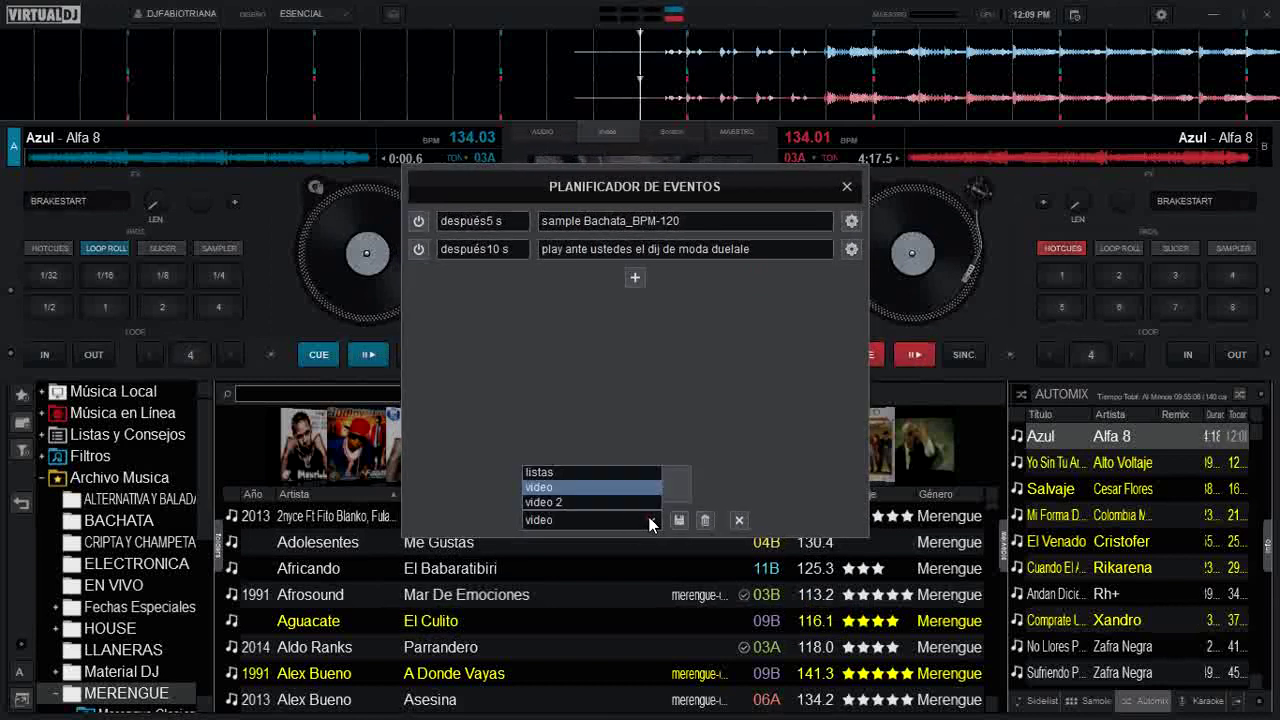
click(568, 473)
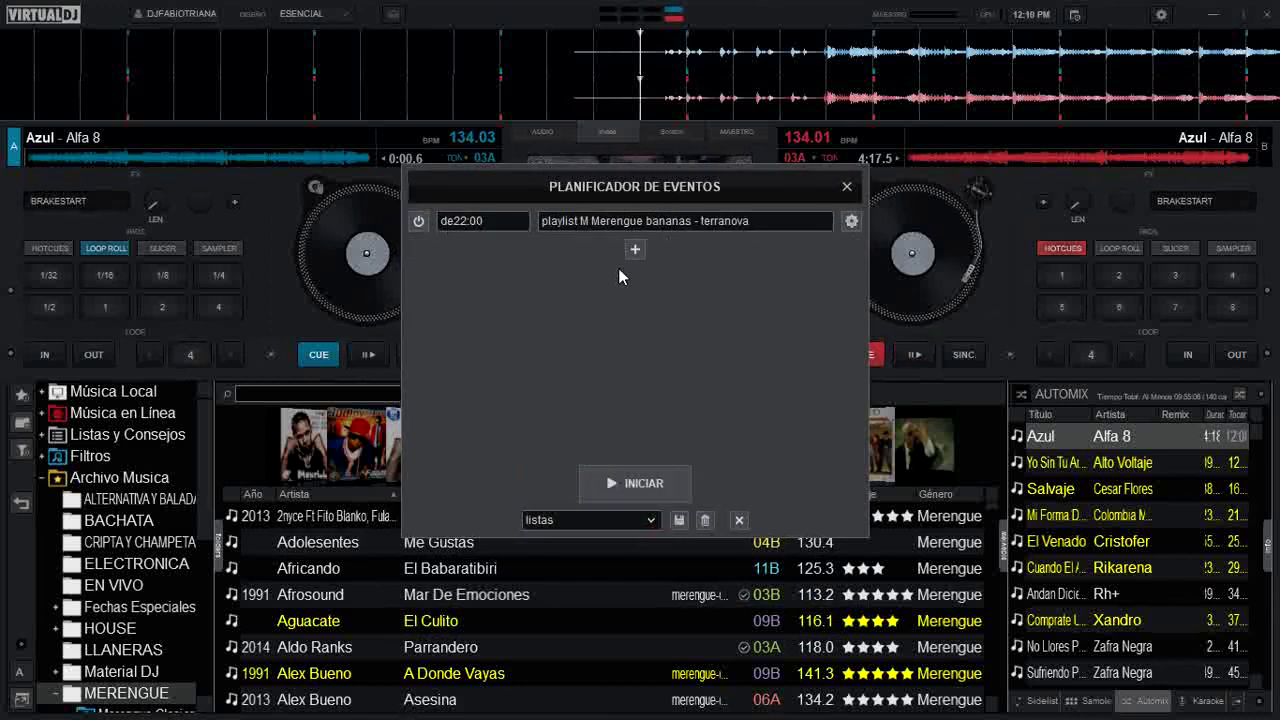
click(643, 484)
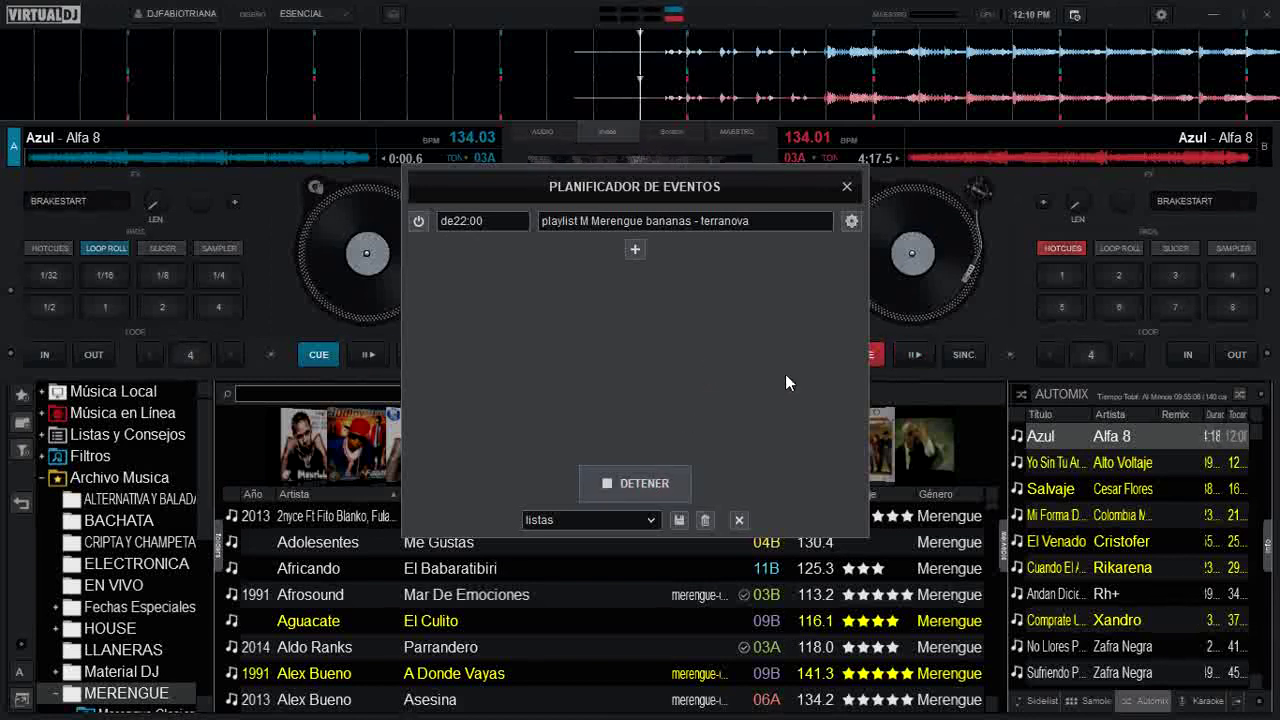
click(643, 484)
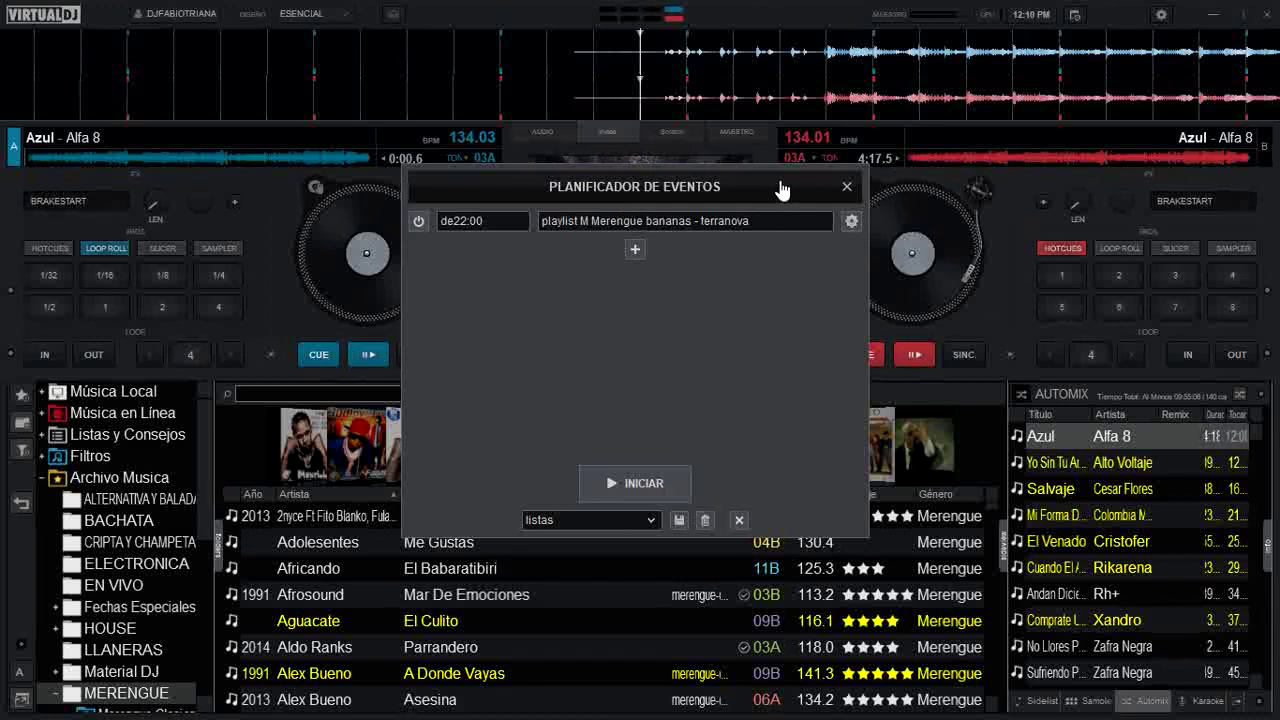
drag(777, 189, 790, 140)
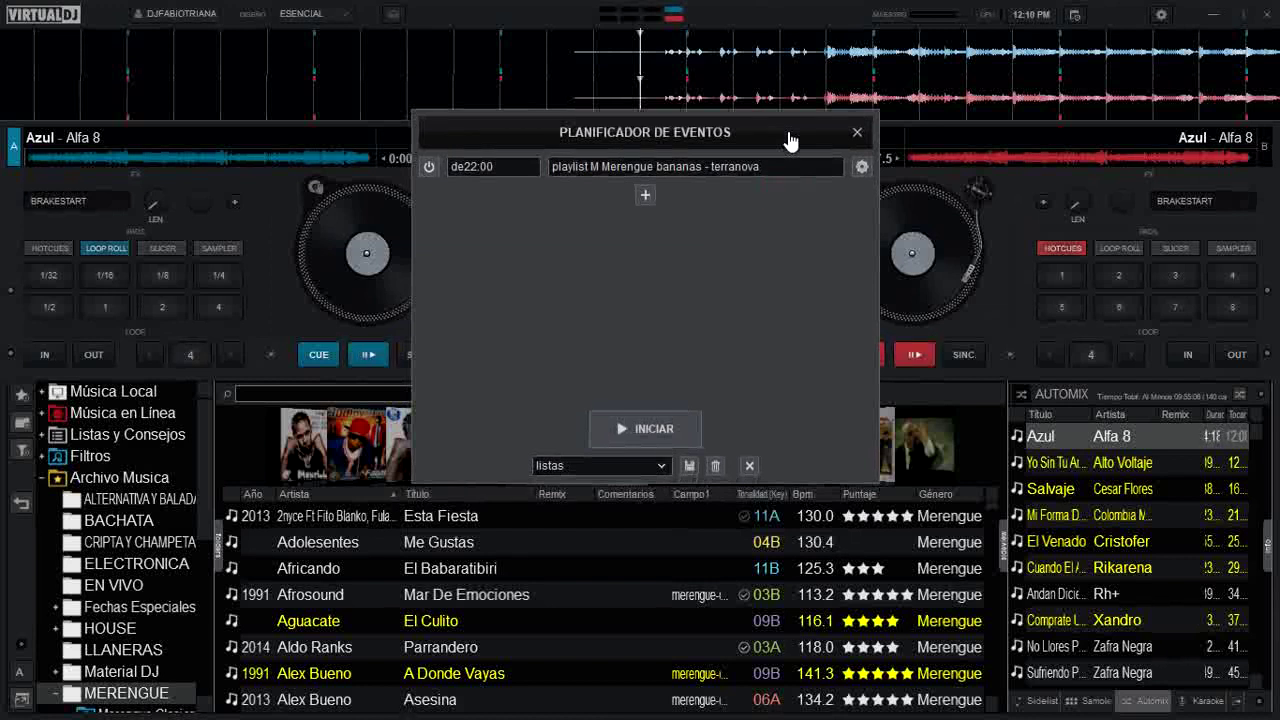